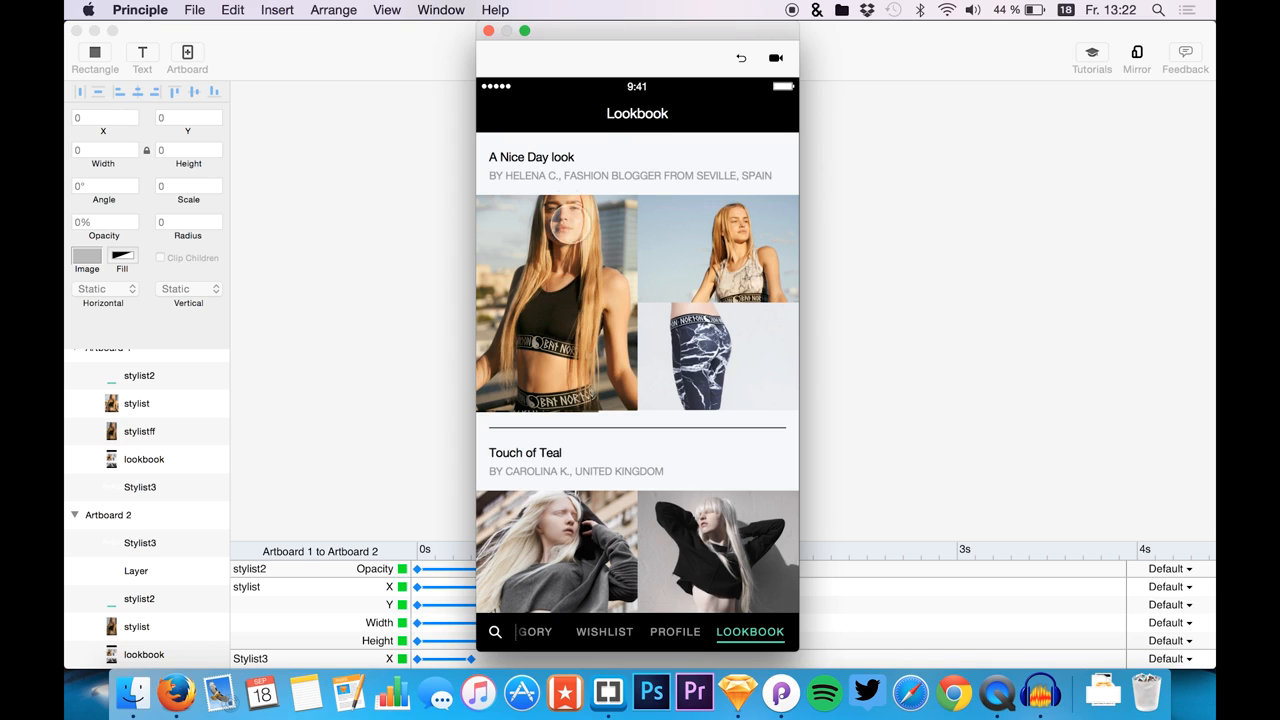
# - Preview the prototype by opening the stylist screen from the first lookbook photo and returning, and close the preview and its document
pyautogui.click(556, 286)
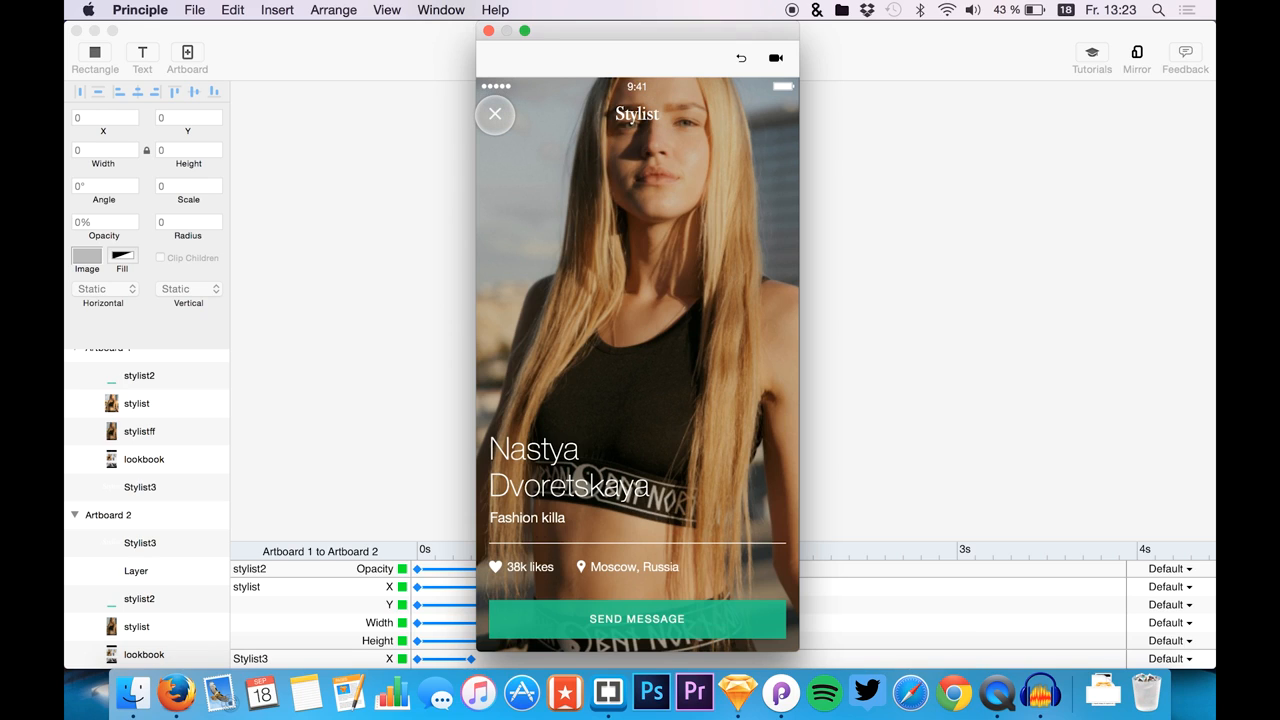
pyautogui.click(495, 114)
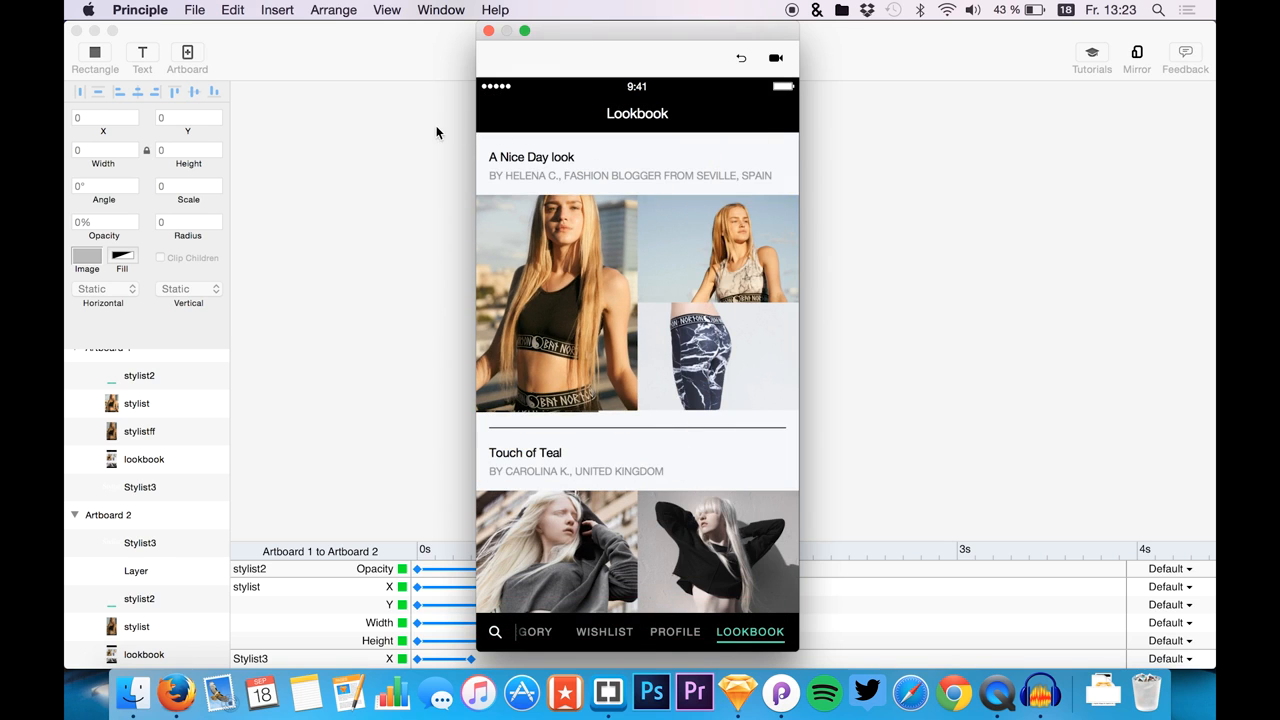
pyautogui.click(488, 31)
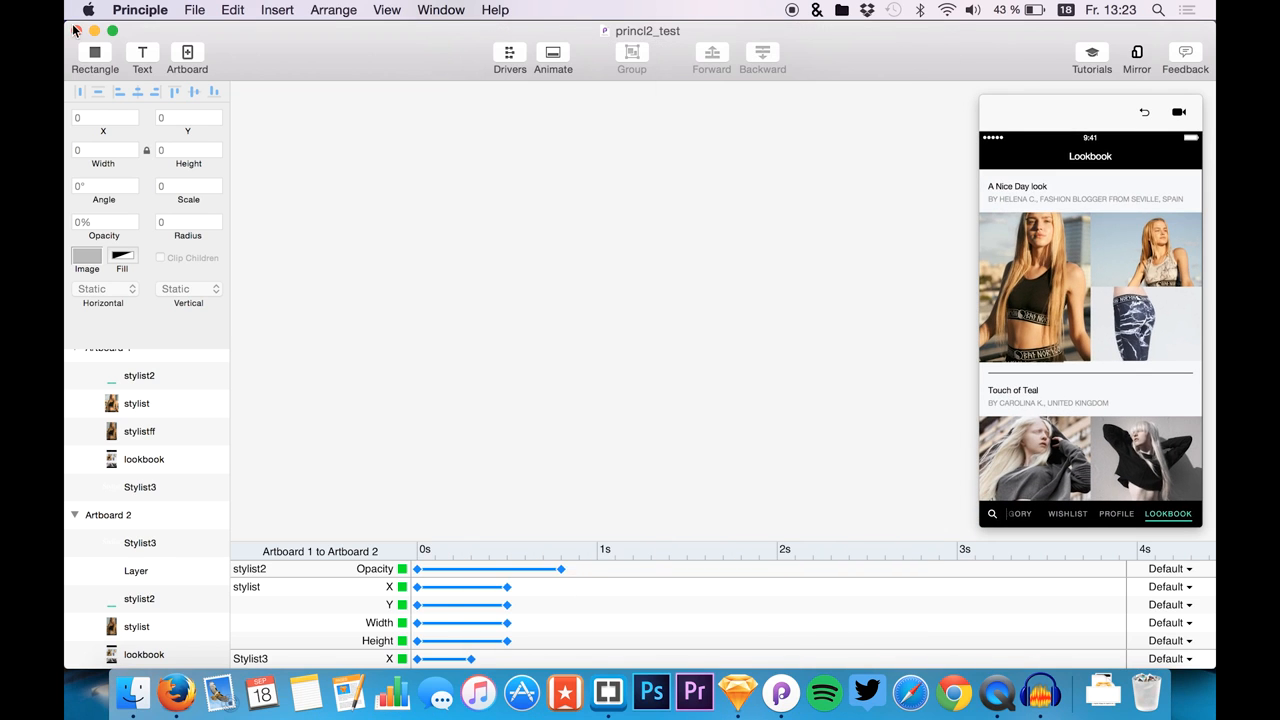
pyautogui.click(76, 31)
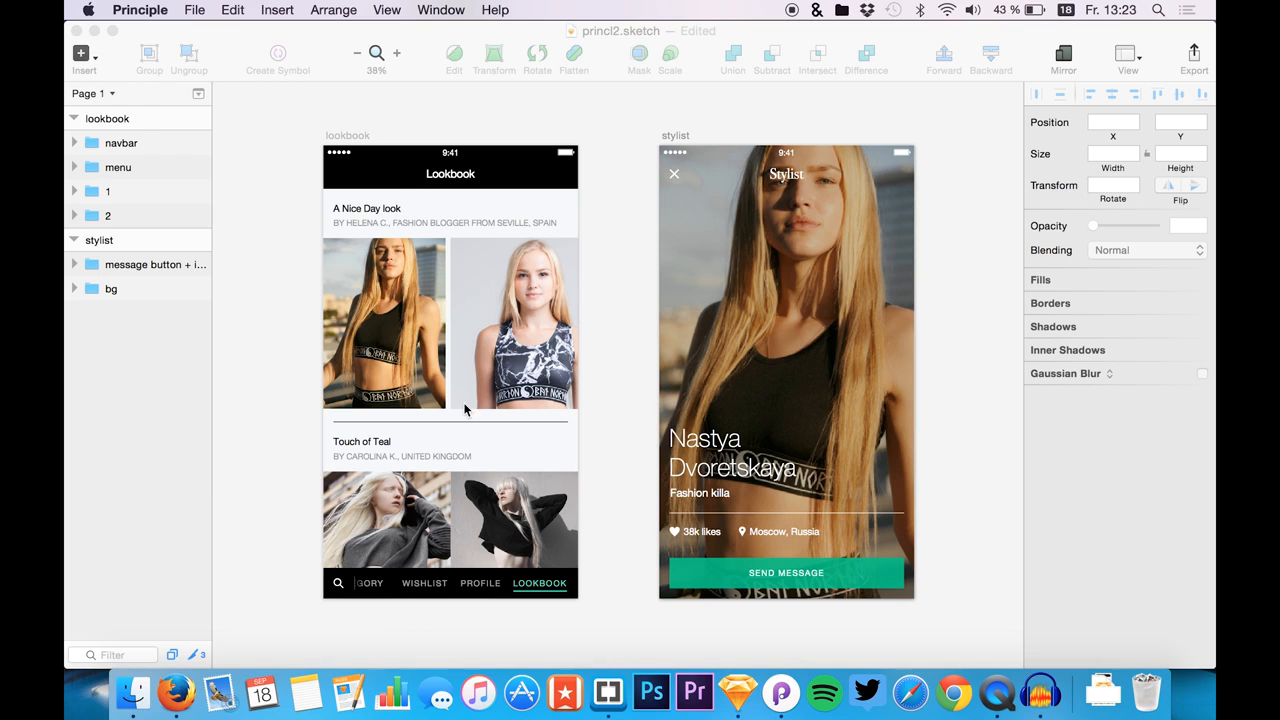
# - Switch to the blank Principle document and apply the iPhone 6 (375 x 667) size preset to its artboard
pyautogui.click(282, 305)
pyautogui.scroll(-1, 282, 305)
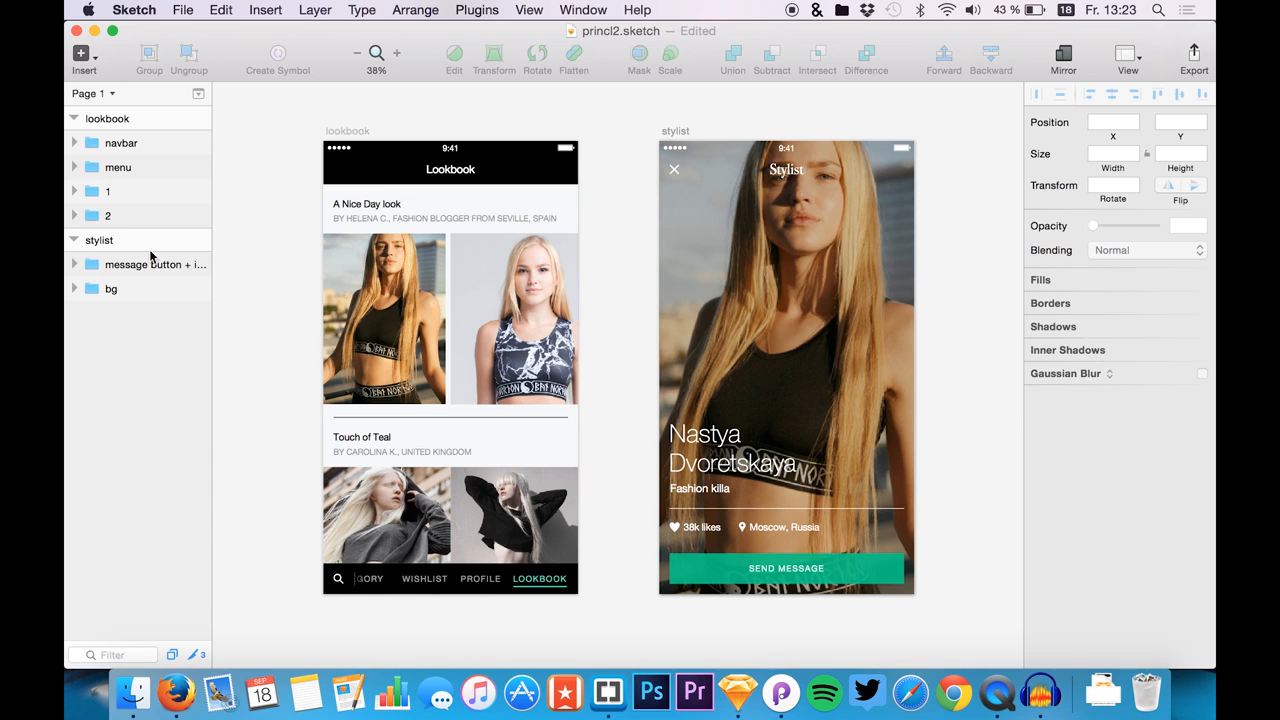
pyautogui.click(780, 701)
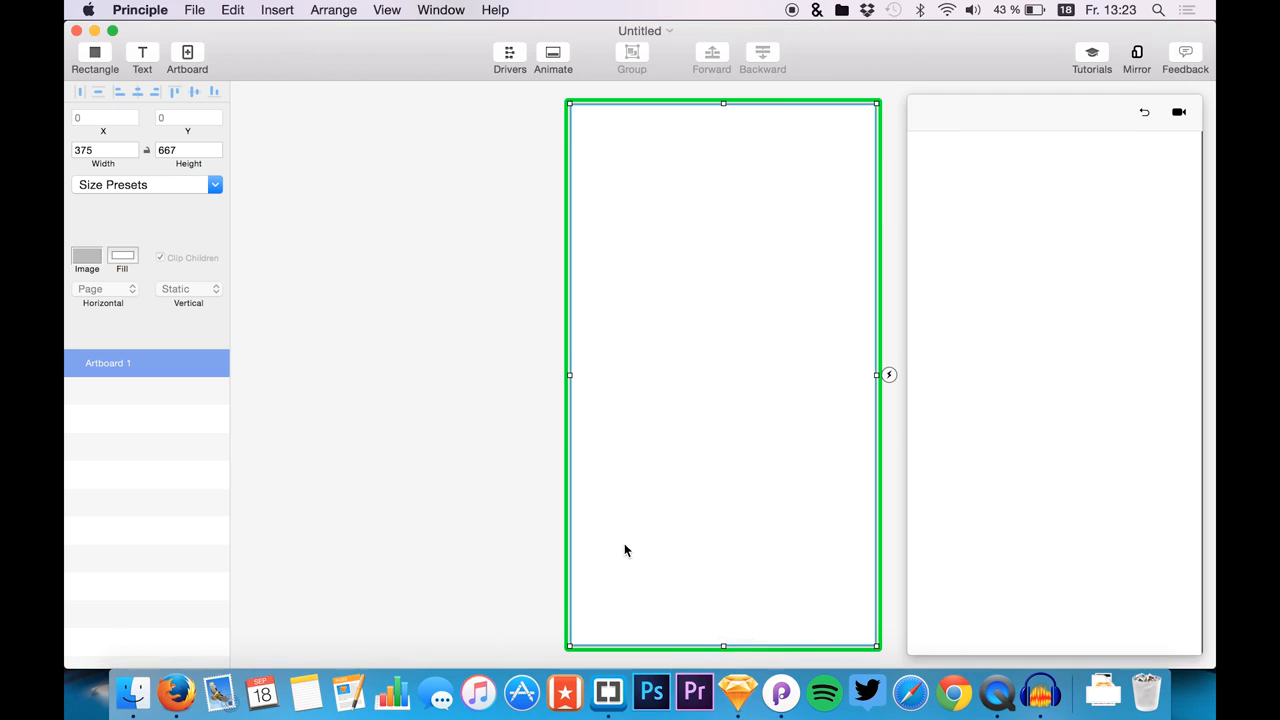
pyautogui.click(145, 186)
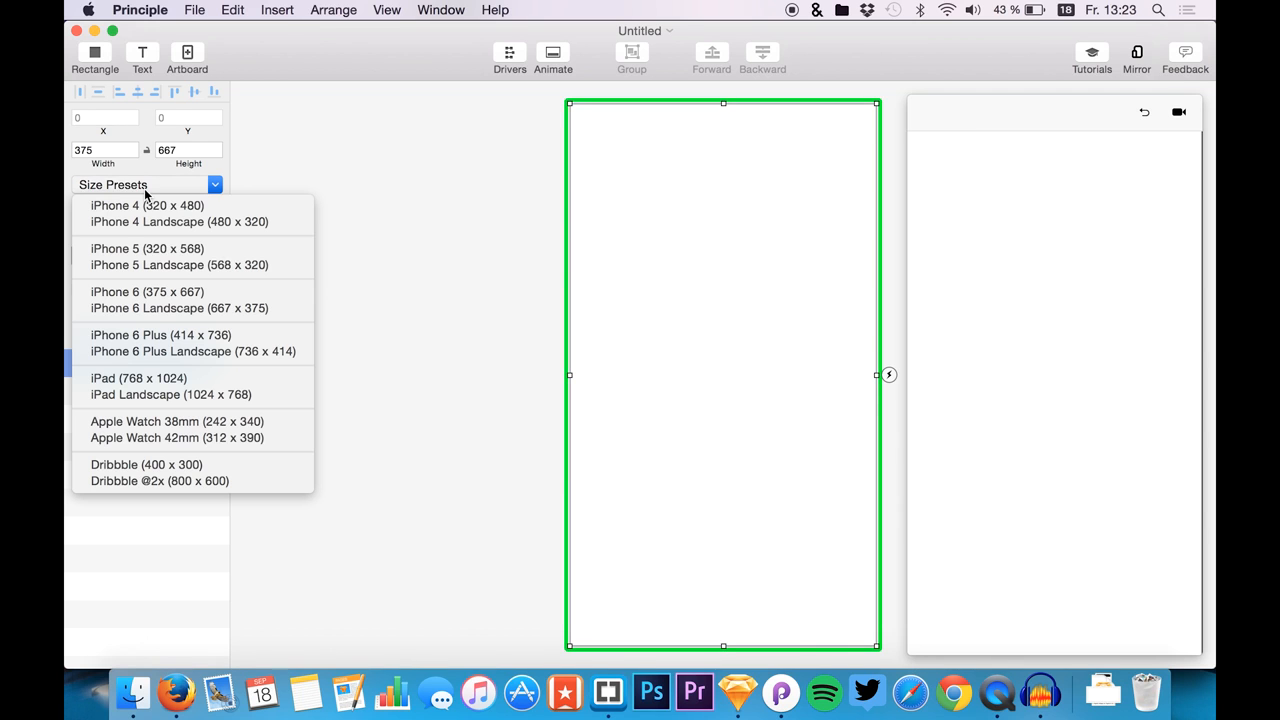
pyautogui.click(157, 294)
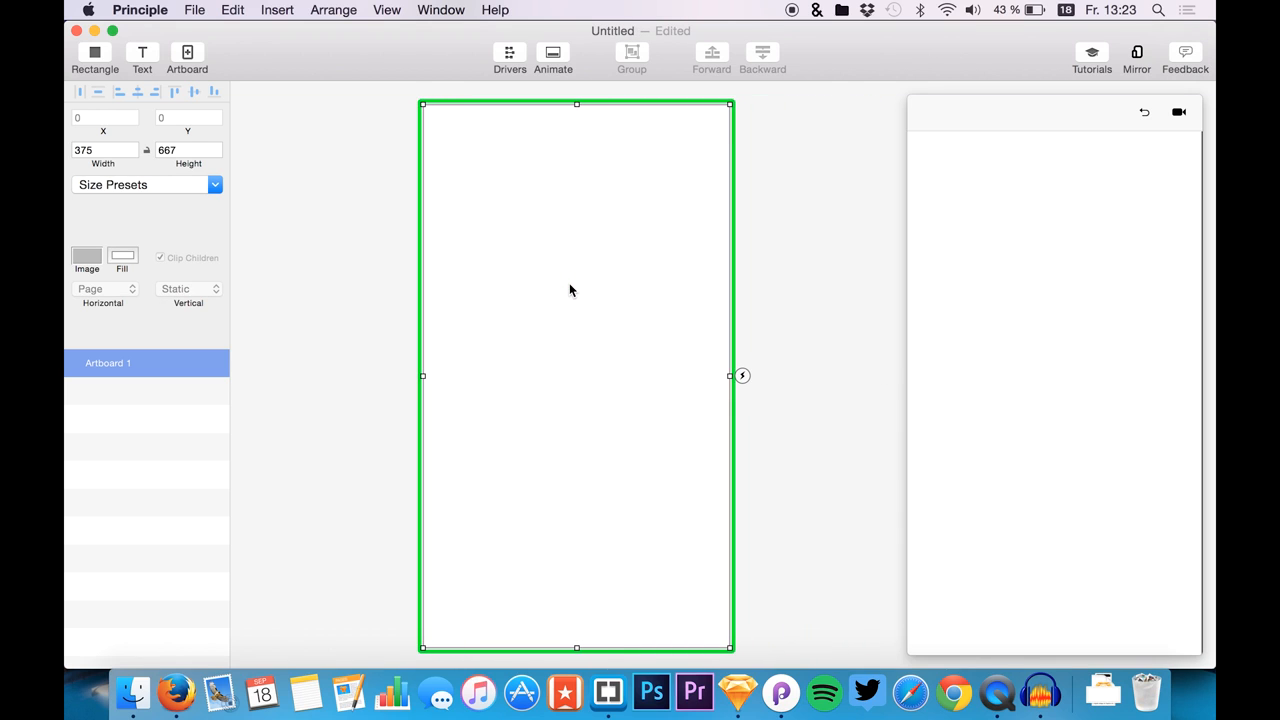
# - Switch to Sketch and hide the message button group and the Background layer in the stylist artboard, leaving only the photo
pyautogui.click(739, 692)
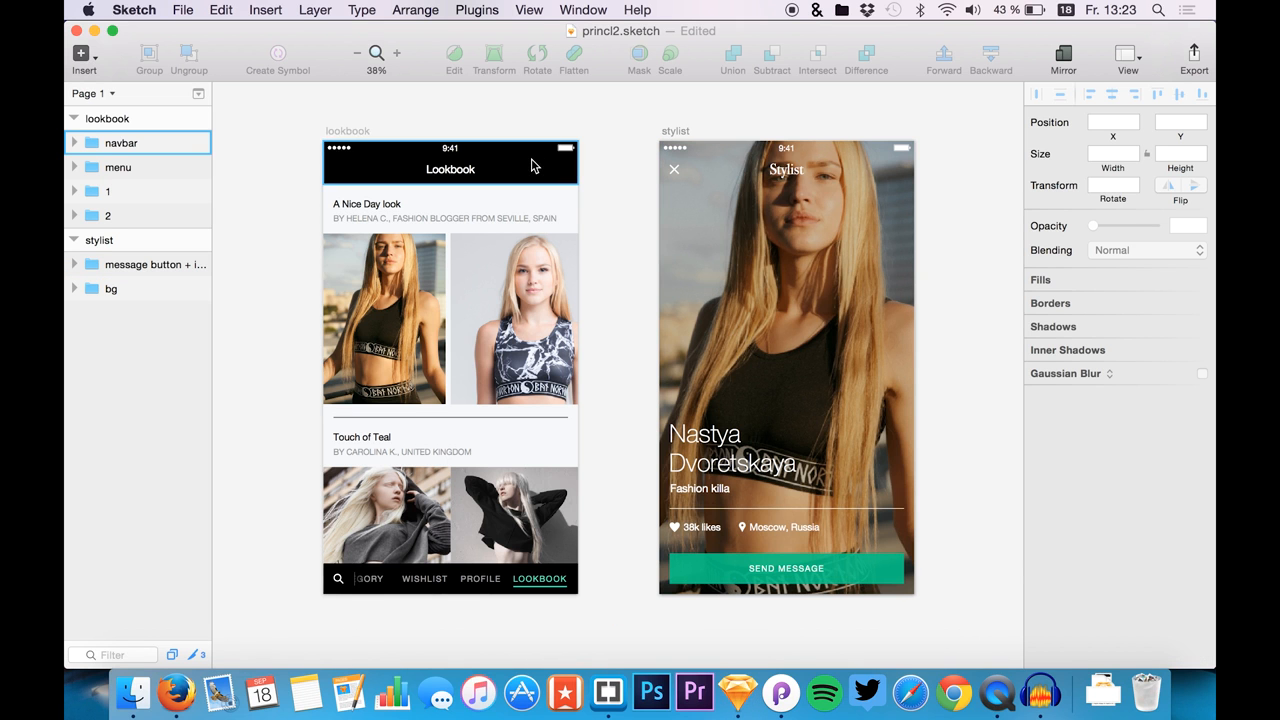
pyautogui.click(73, 288)
pyautogui.click(118, 336)
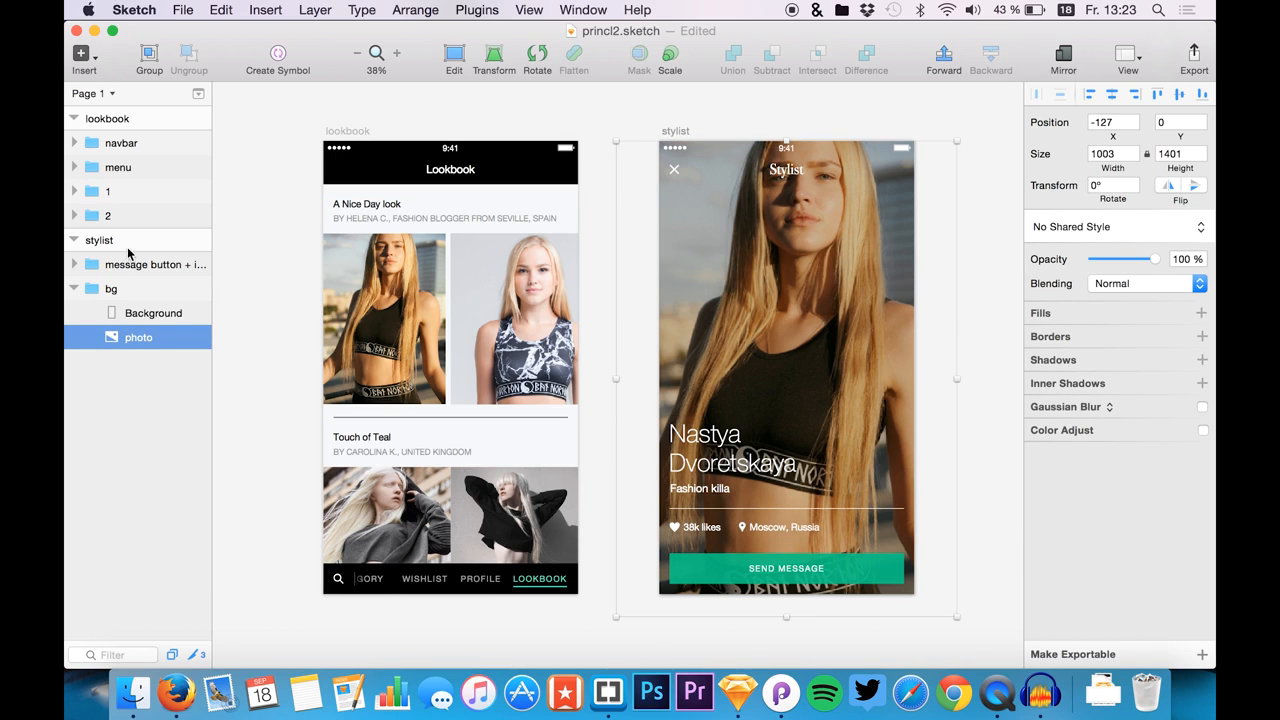
pyautogui.click(199, 264)
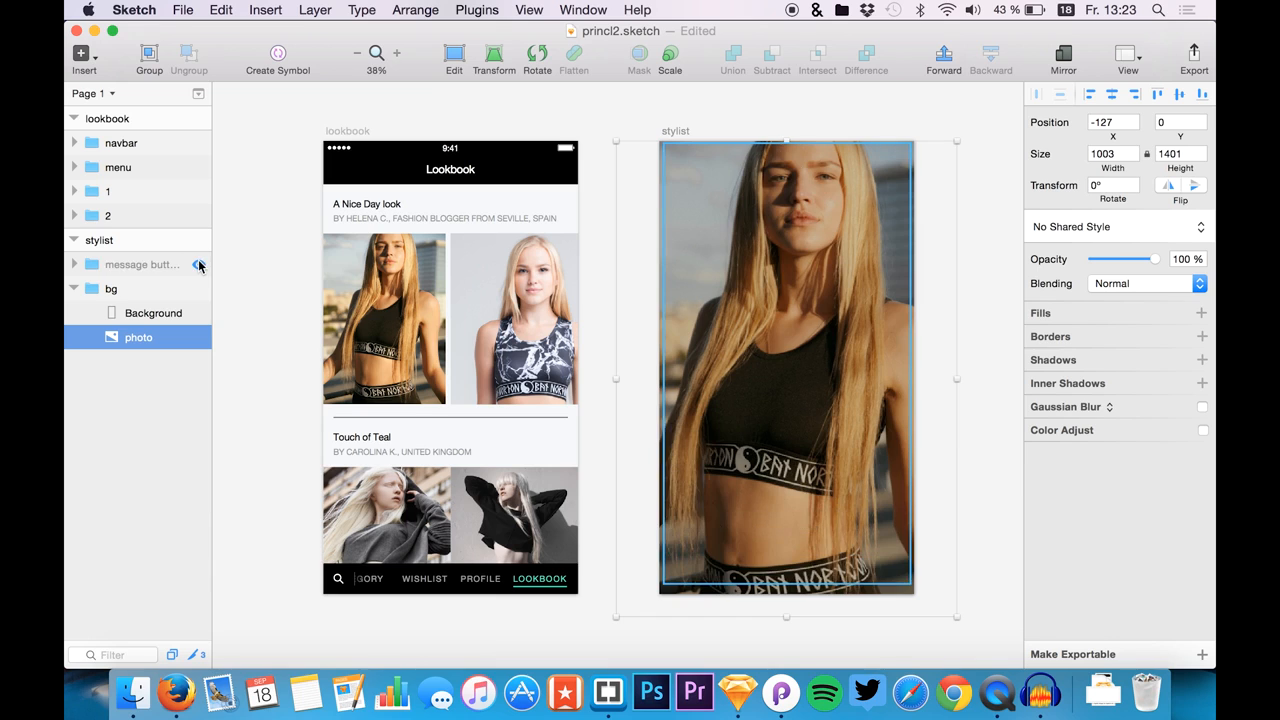
pyautogui.click(200, 313)
pyautogui.click(145, 445)
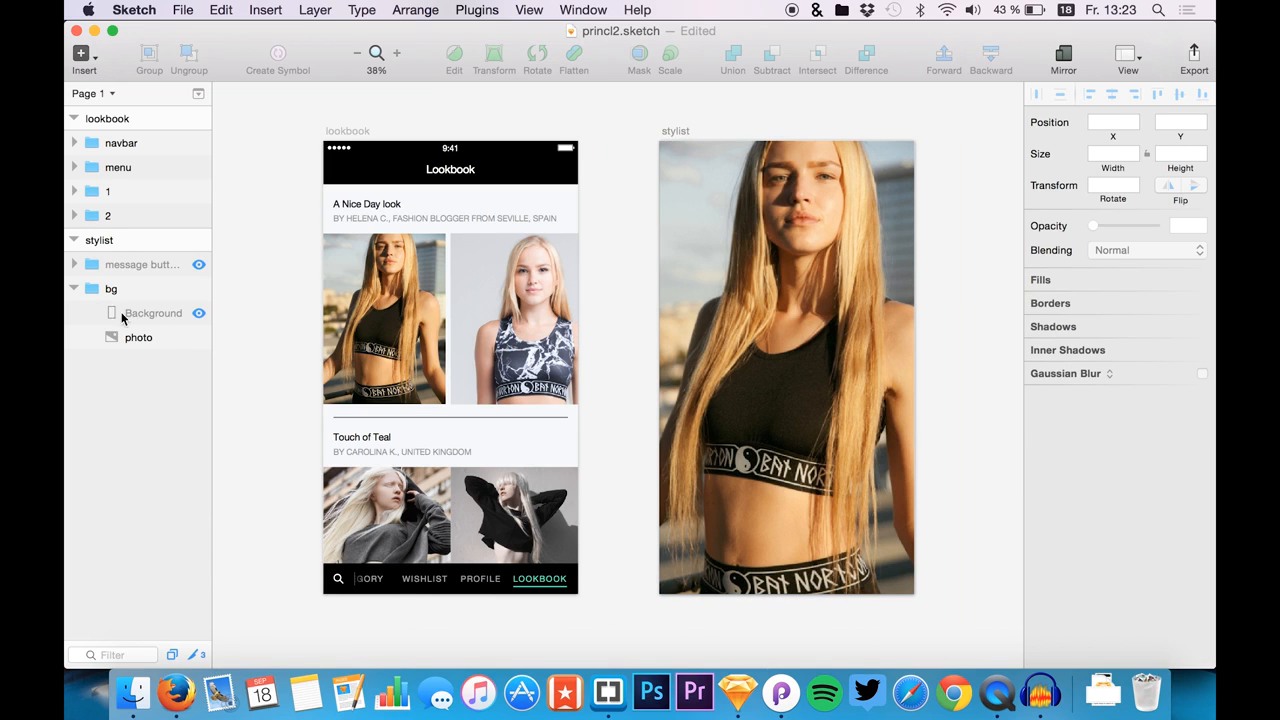
pyautogui.click(140, 242)
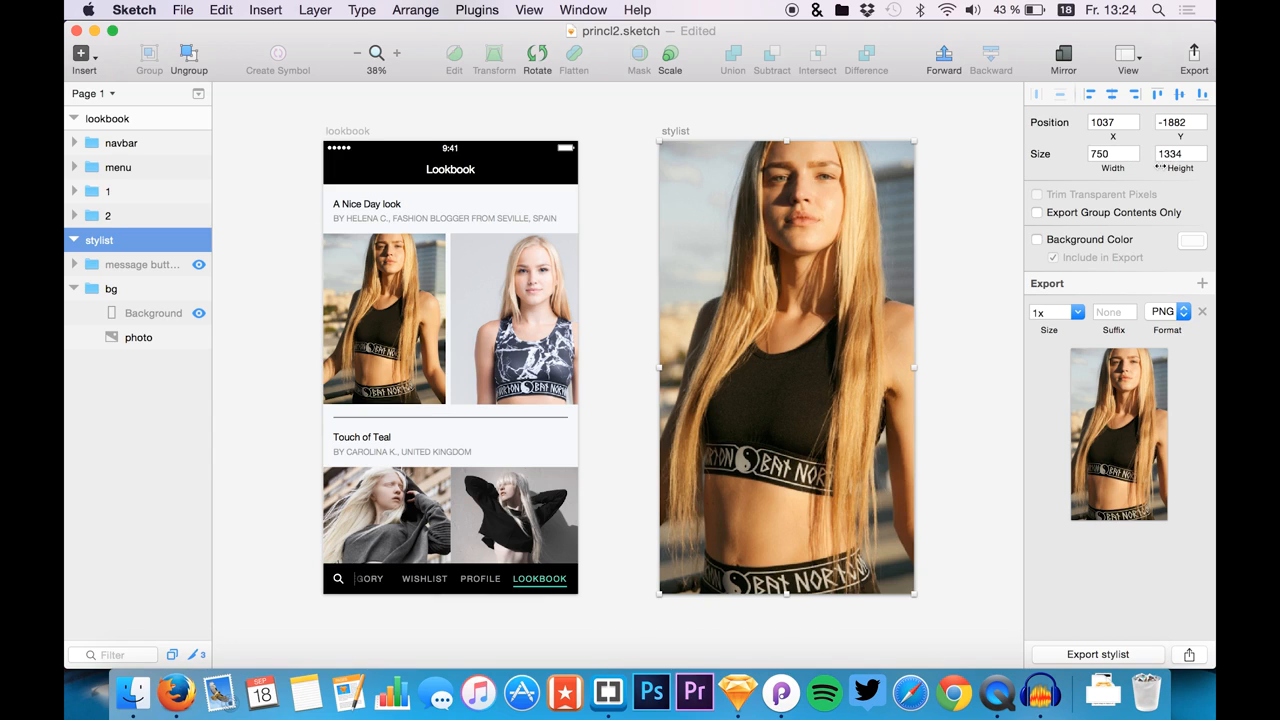
pyautogui.click(1073, 653)
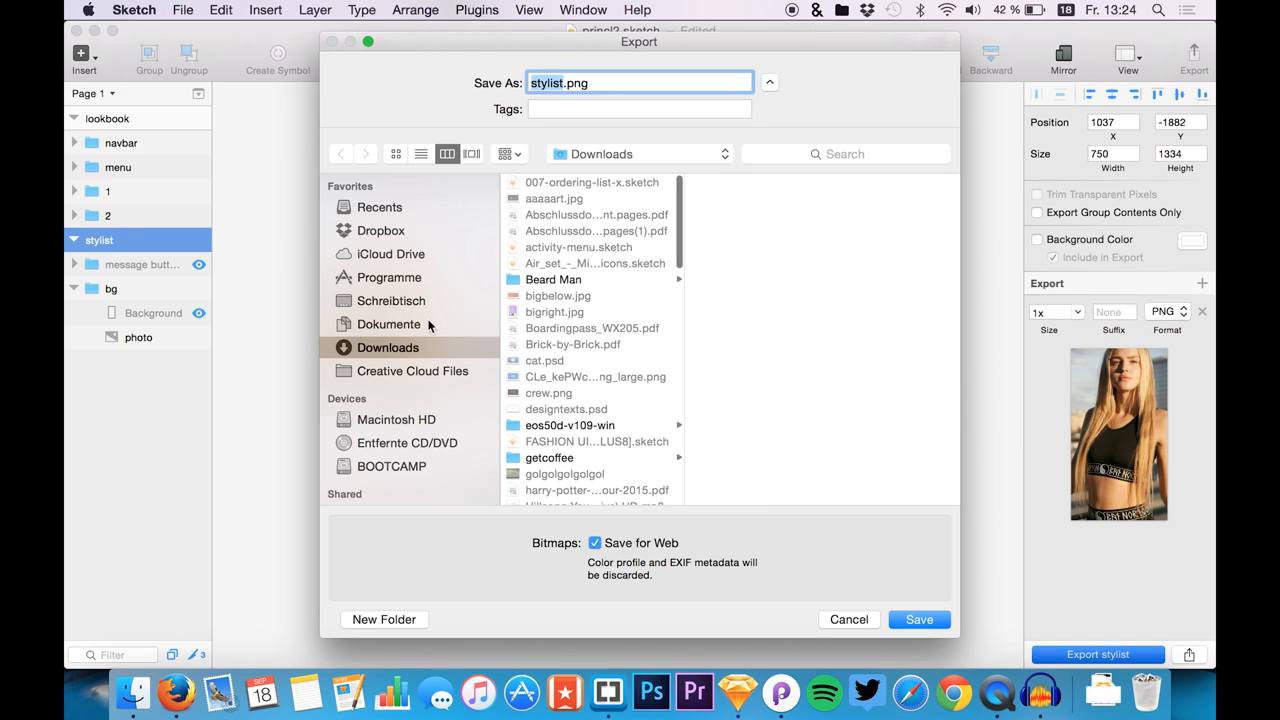
pyautogui.write('s1')
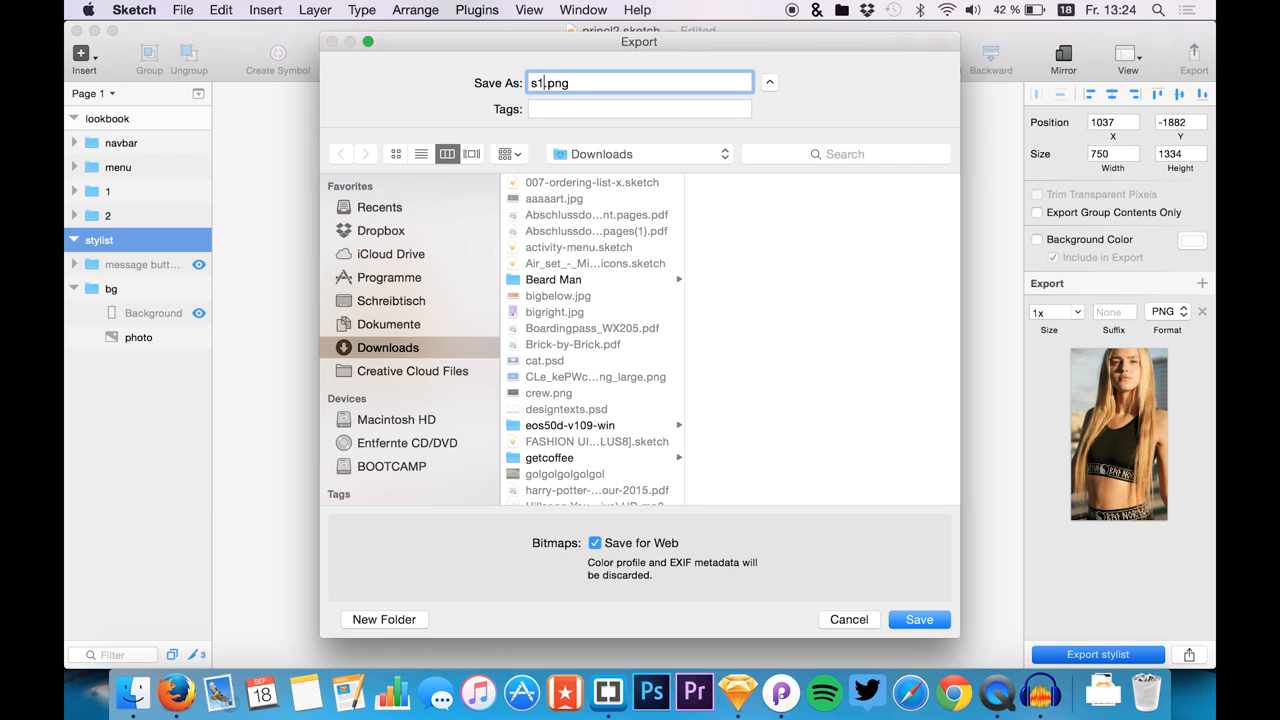
pyautogui.write('@2x')
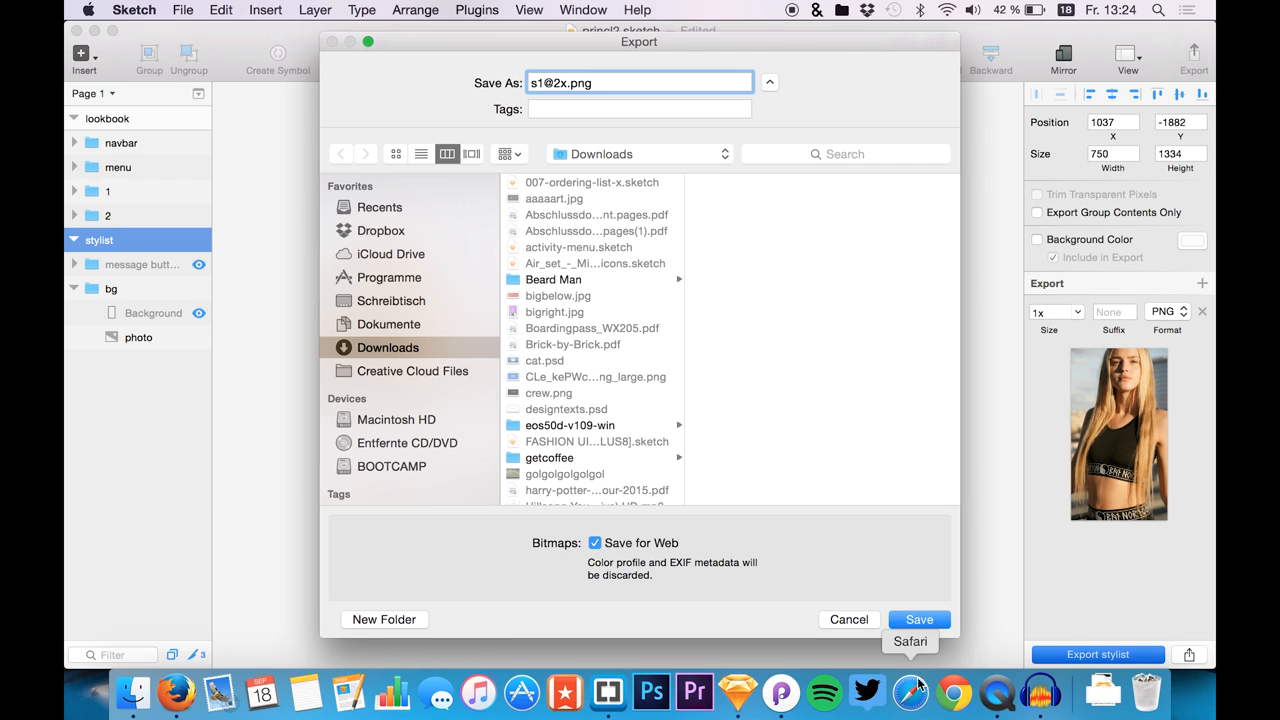
# - Switch to Principle and examine the empty artboard on the canvas
pyautogui.click(781, 692)
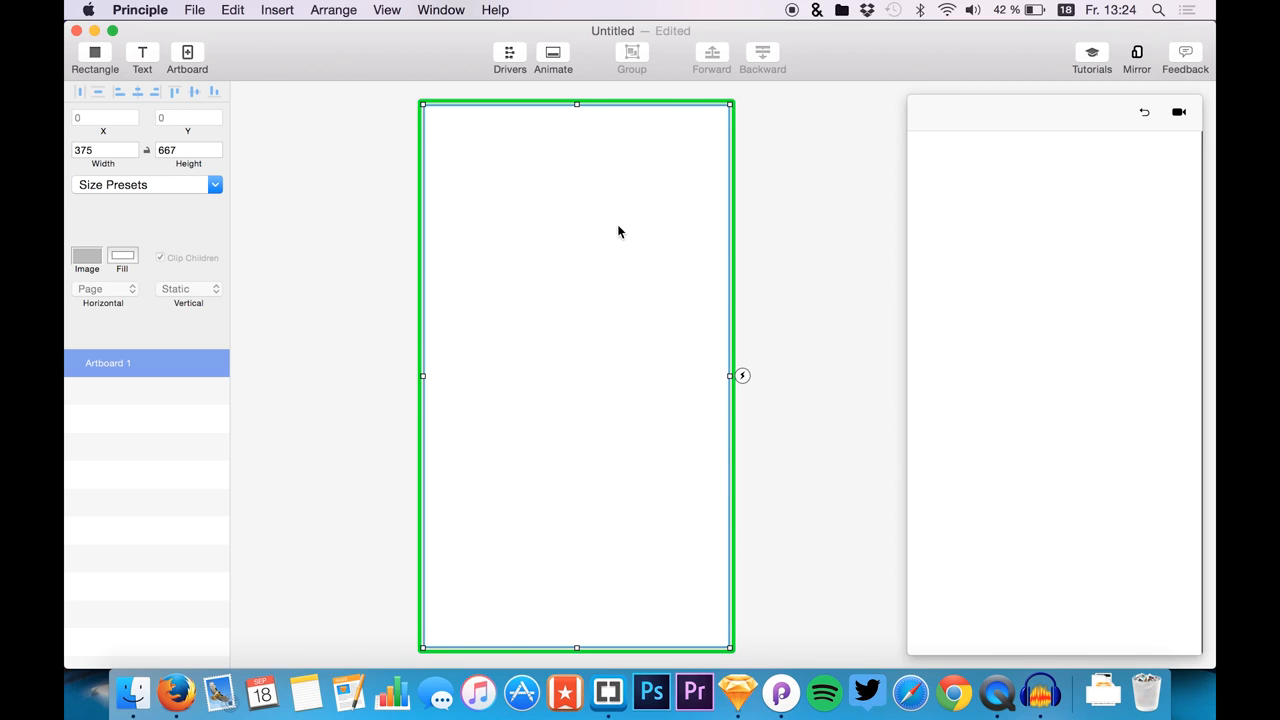
pyautogui.hscroll(-2, 511, 295)
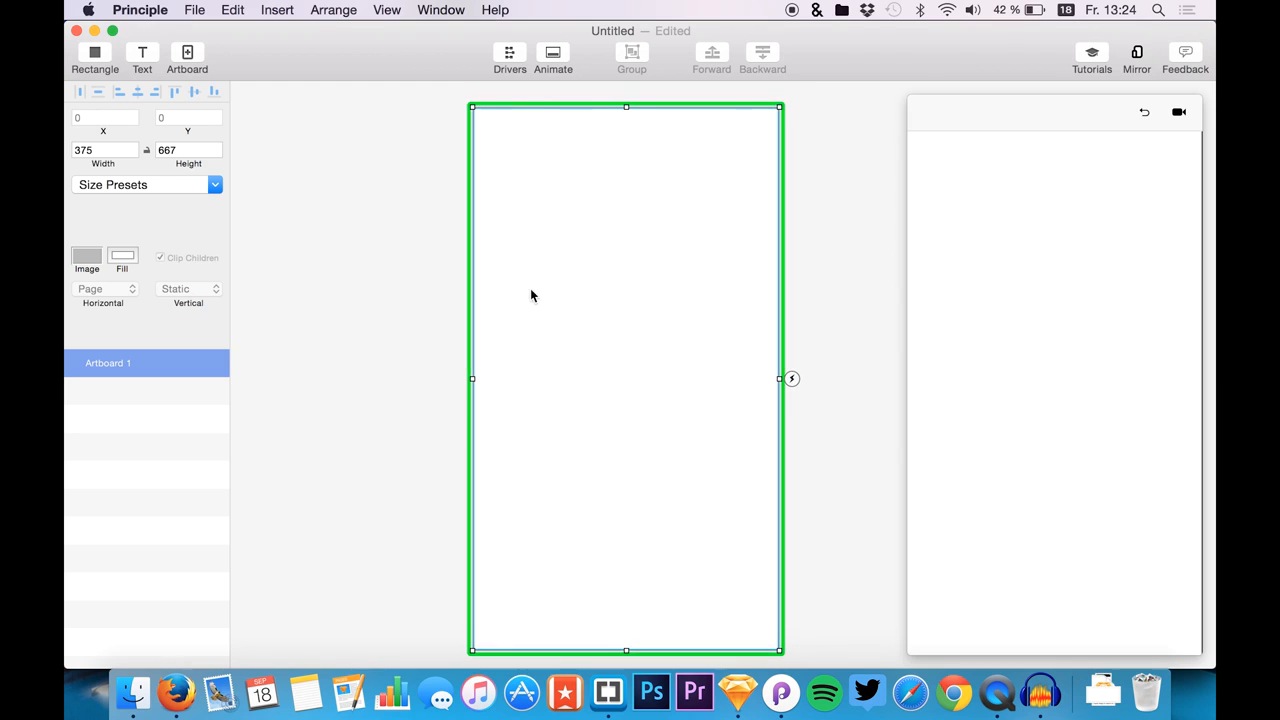
pyautogui.hscroll(-1, 528, 301)
pyautogui.hscroll(1, 528, 301)
pyautogui.hscroll(-1, 528, 301)
pyautogui.hscroll(1, 528, 301)
pyautogui.hscroll(-1, 528, 301)
pyautogui.hscroll(1, 528, 301)
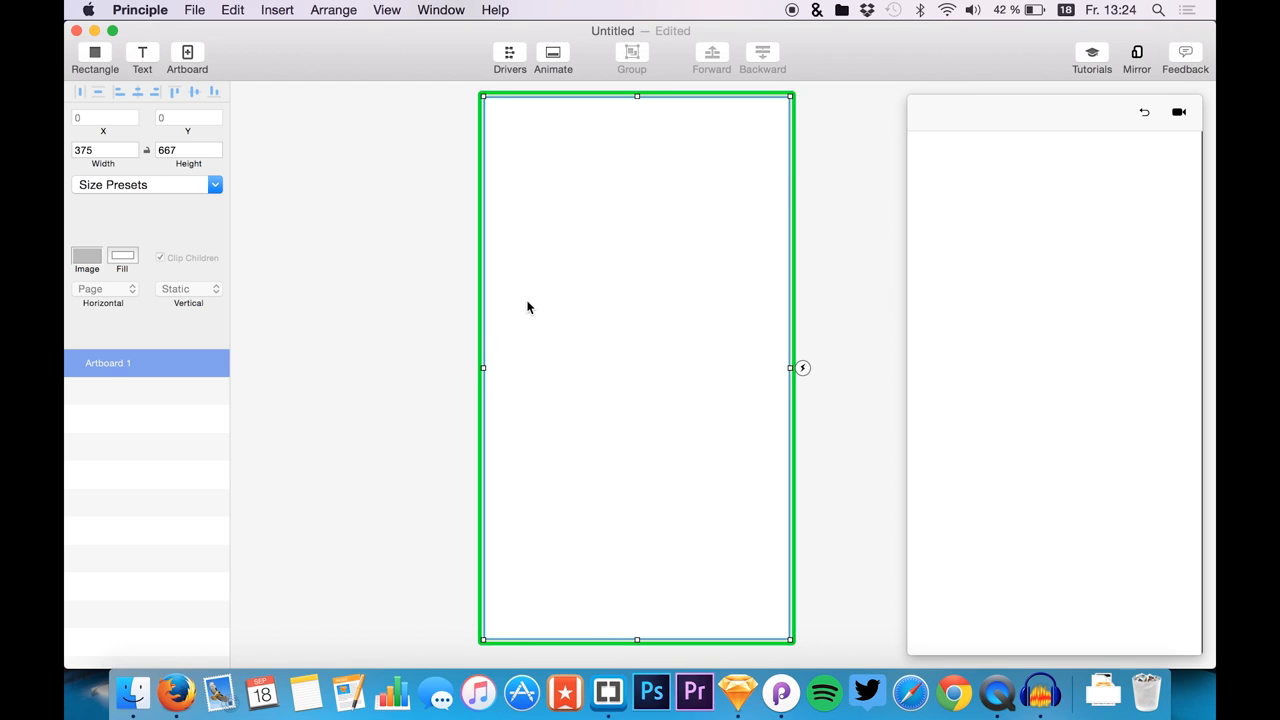
pyautogui.hscroll(-1, 528, 307)
pyautogui.hscroll(1, 528, 307)
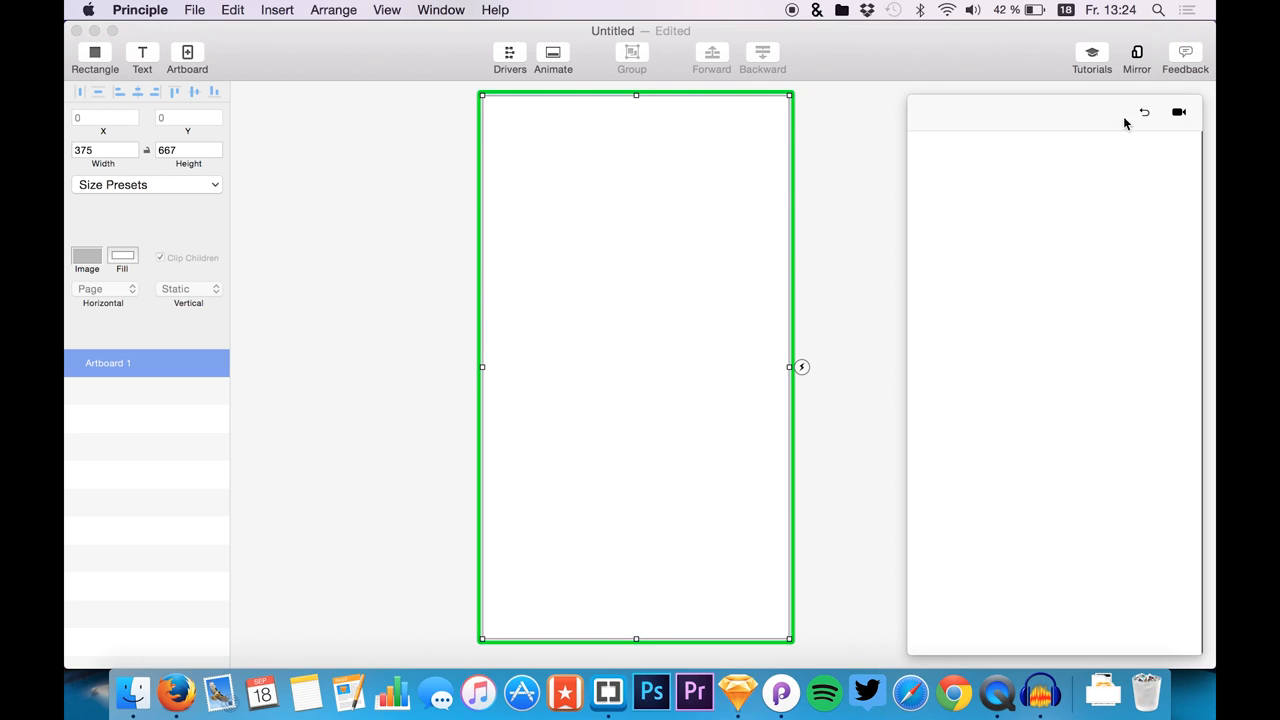
# - Detach the prototype preview into its own window and dock it back
pyautogui.moveTo(1074, 124)
pyautogui.mouseDown()
pyautogui.moveTo(1069, 111)
pyautogui.moveTo(1089, 120)
pyautogui.mouseUp()
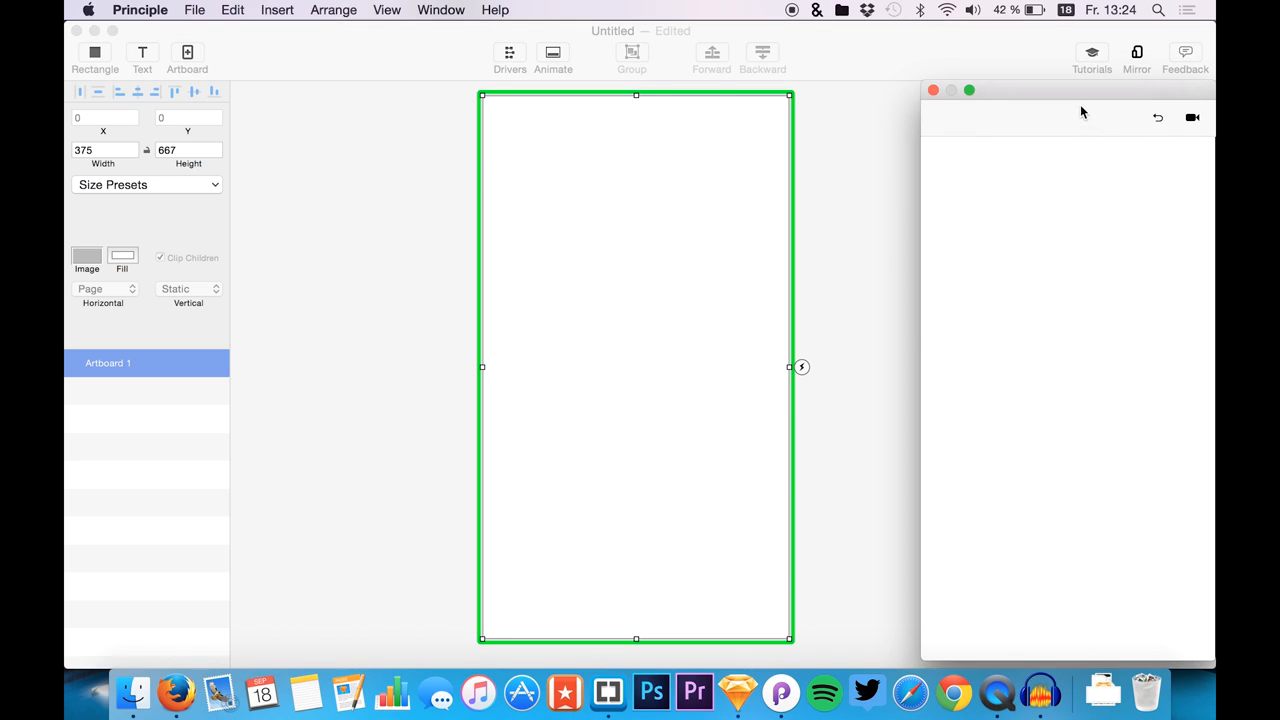
pyautogui.click(933, 90)
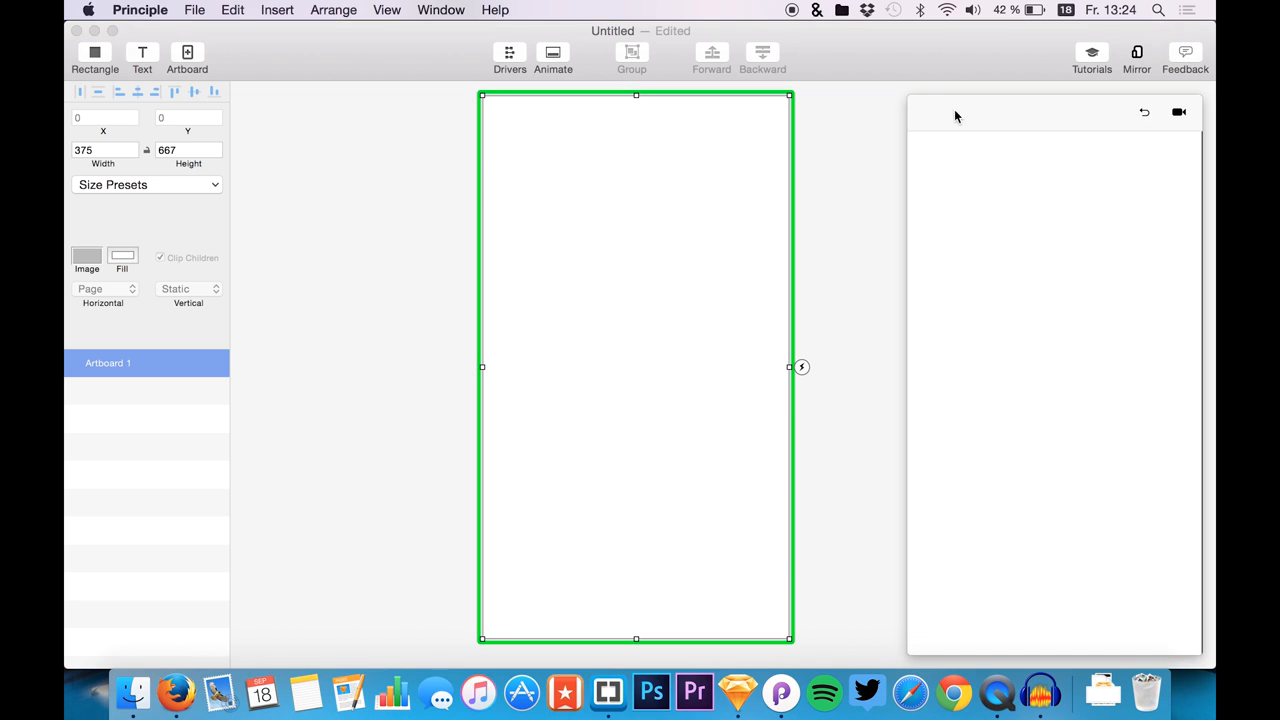
pyautogui.click(103, 365)
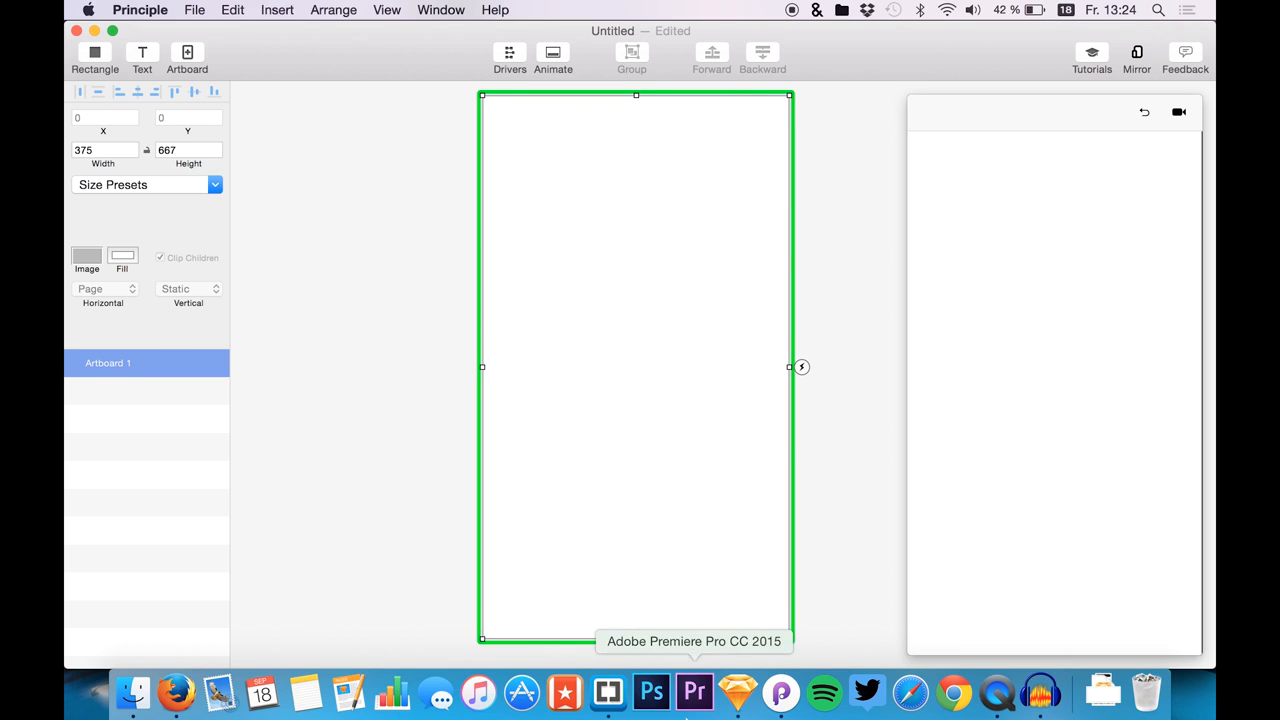
pyautogui.click(737, 692)
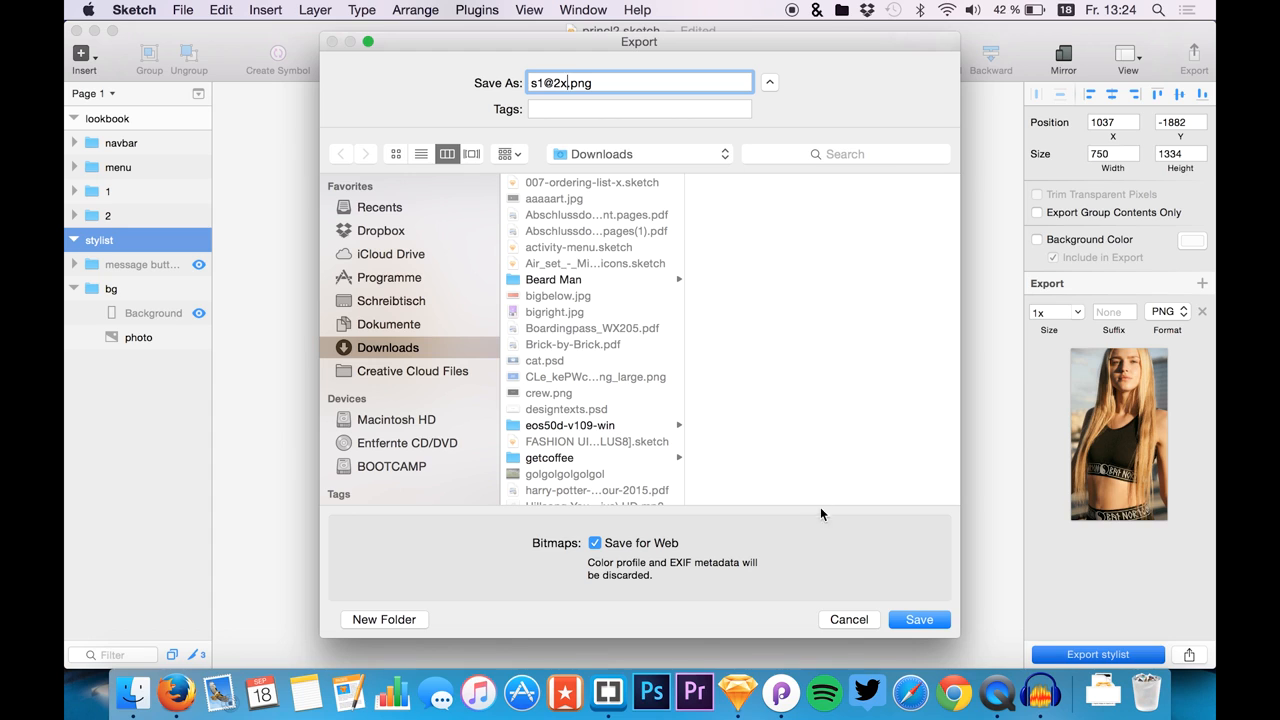
pyautogui.click(918, 620)
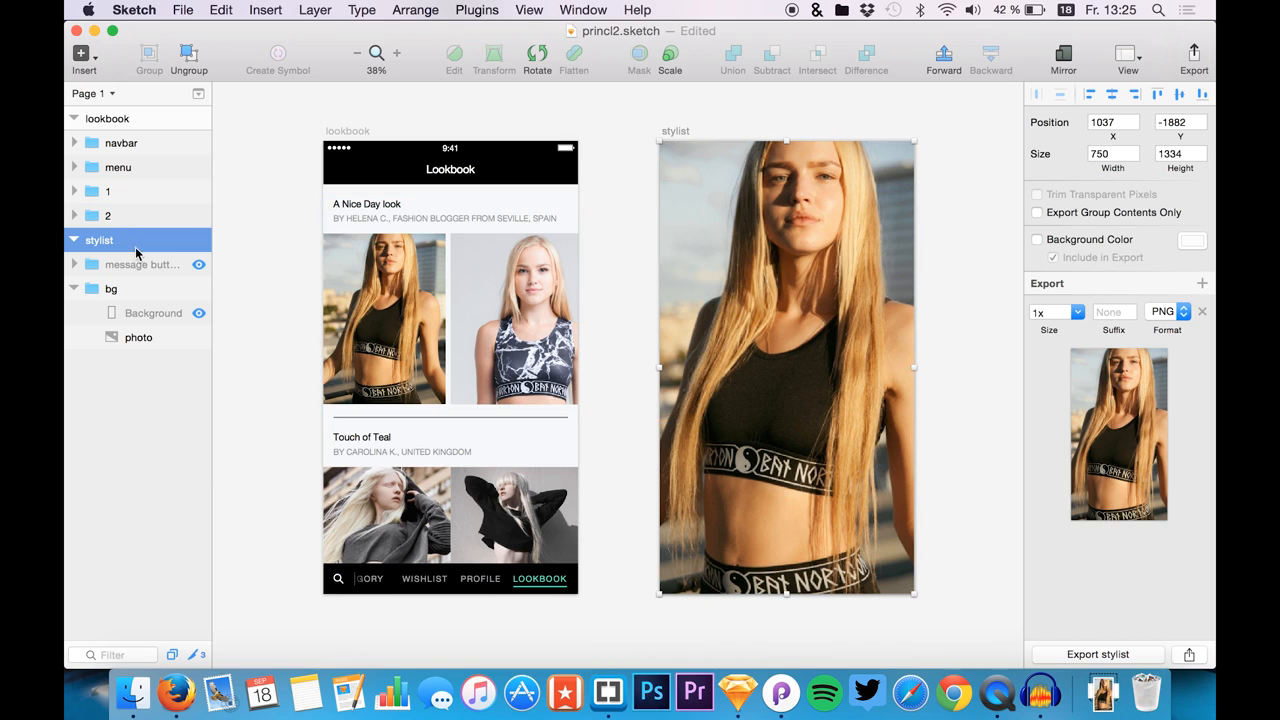
# - Toggle the Background layer's visibility repeatedly to compare the photo with and without the dark overlay, and leave the layer shown
pyautogui.click(163, 318)
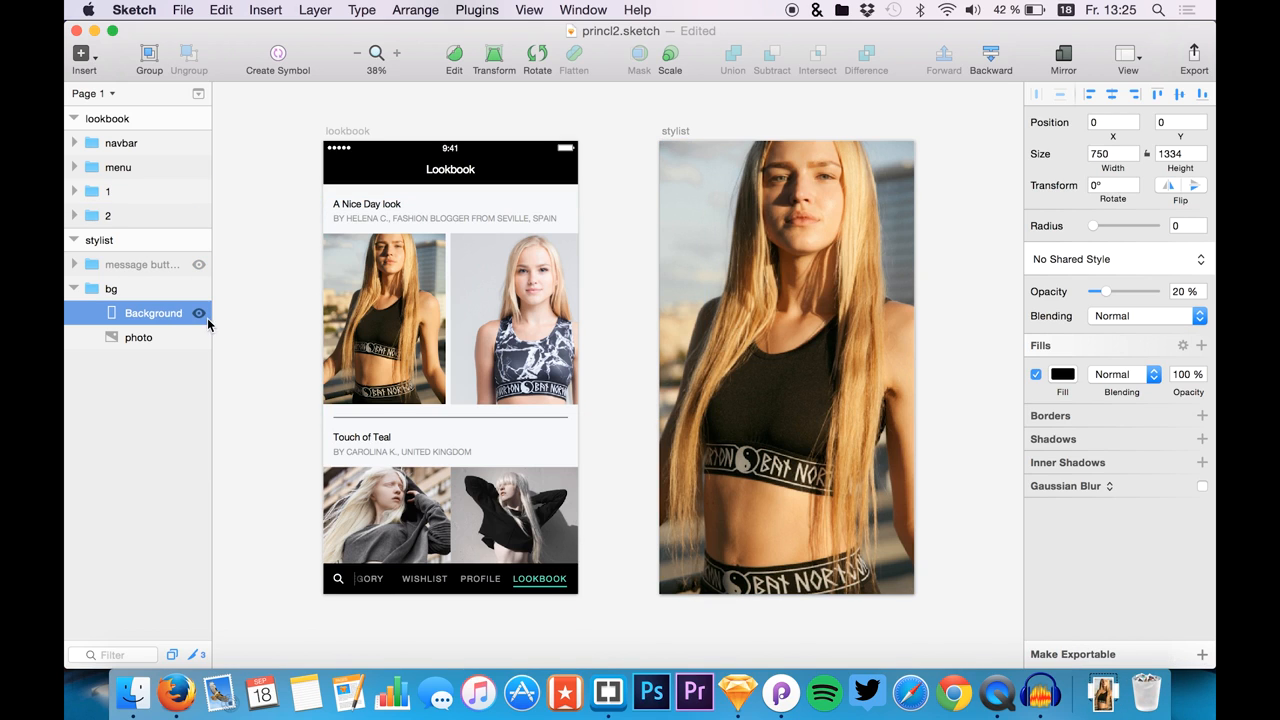
pyautogui.click(200, 315)
pyautogui.click(200, 315)
pyautogui.click(200, 315)
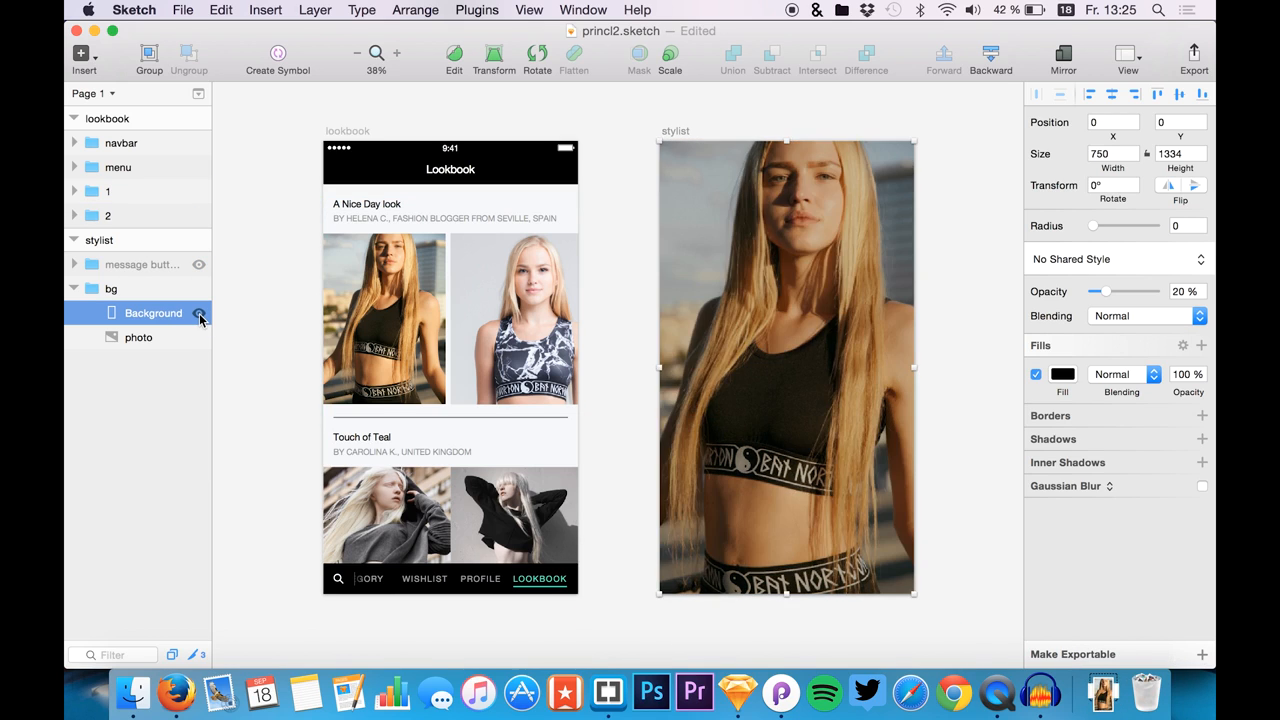
pyautogui.click(200, 315)
pyautogui.click(200, 315)
pyautogui.click(200, 315)
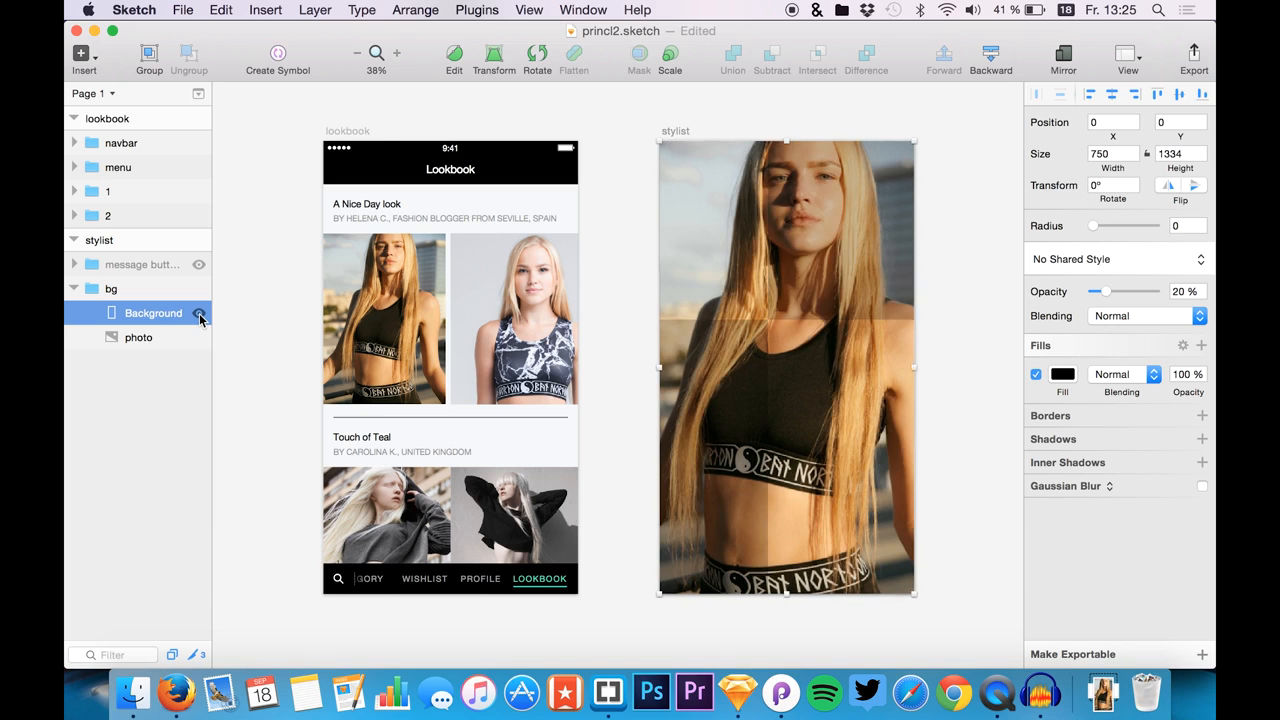
pyautogui.click(200, 315)
pyautogui.click(200, 315)
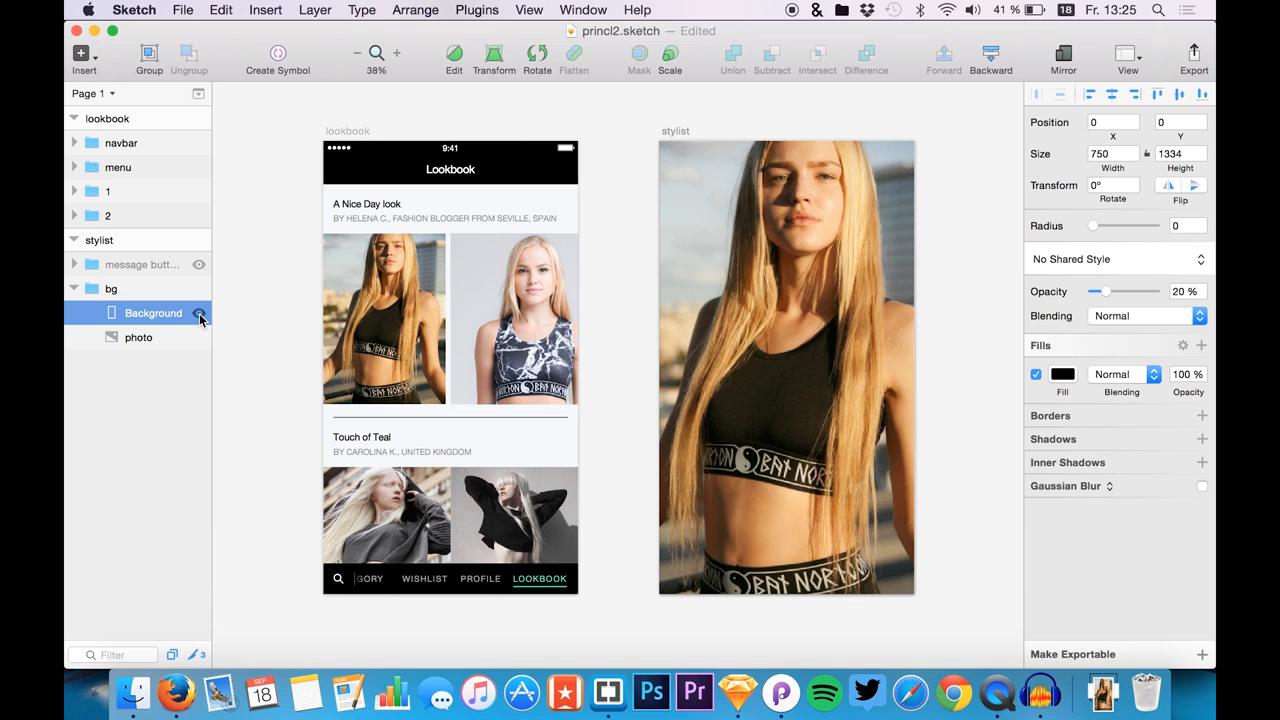
pyautogui.click(200, 315)
pyautogui.click(200, 315)
pyautogui.click(200, 315)
pyautogui.click(200, 315)
pyautogui.click(200, 315)
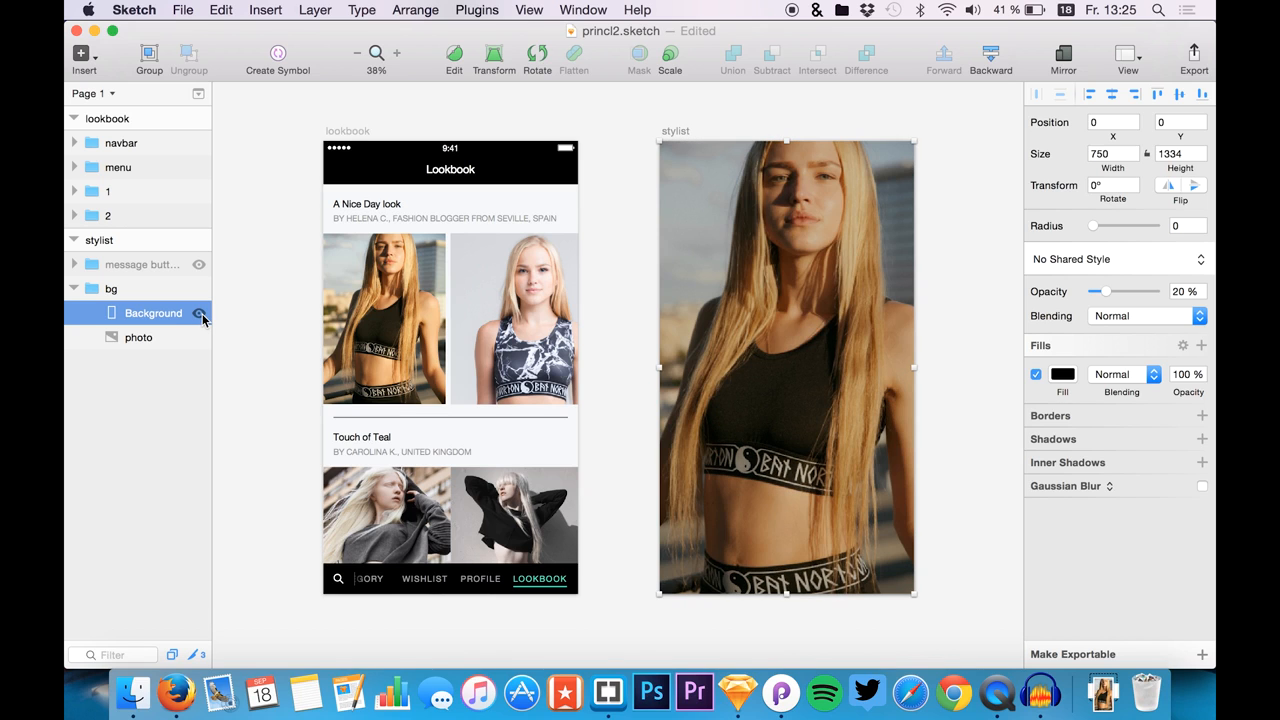
# - Collapse the bg group, show the message button group in the stylist artboard and hide the bg group
pyautogui.click(75, 289)
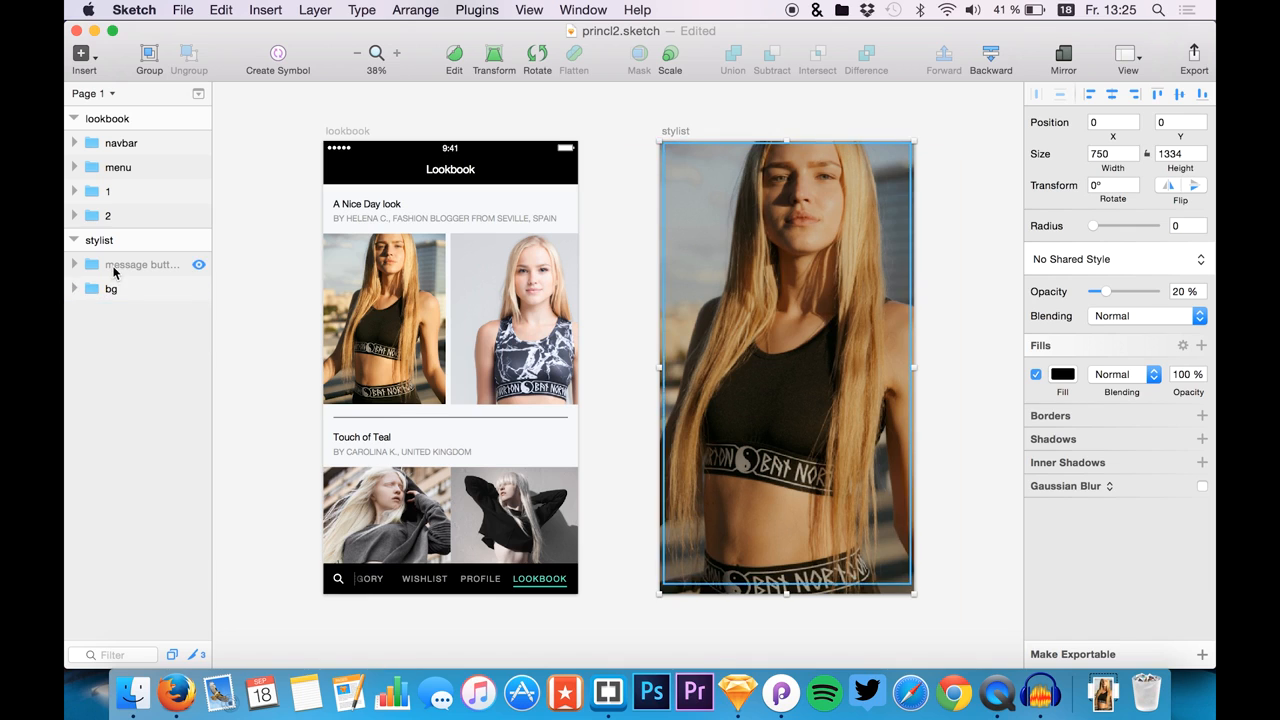
pyautogui.click(124, 268)
pyautogui.click(200, 265)
pyautogui.click(200, 265)
pyautogui.click(200, 265)
pyautogui.click(200, 265)
pyautogui.click(200, 265)
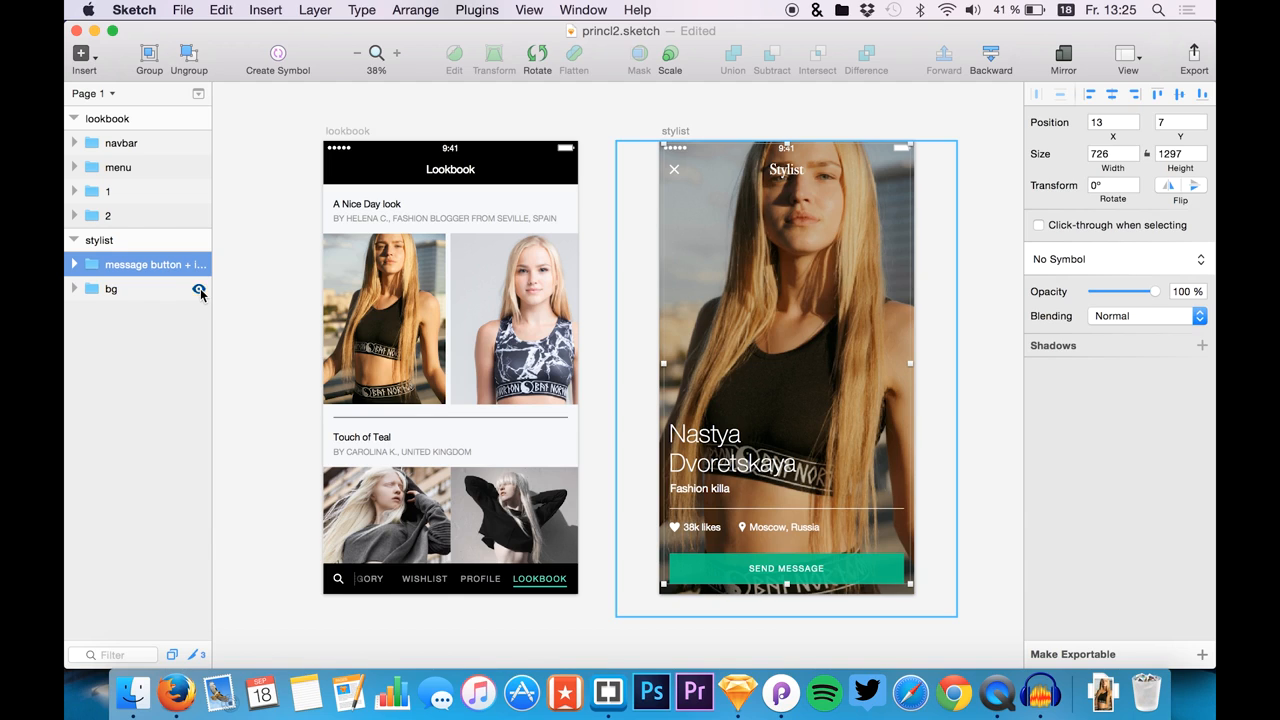
pyautogui.click(199, 290)
pyautogui.click(854, 240)
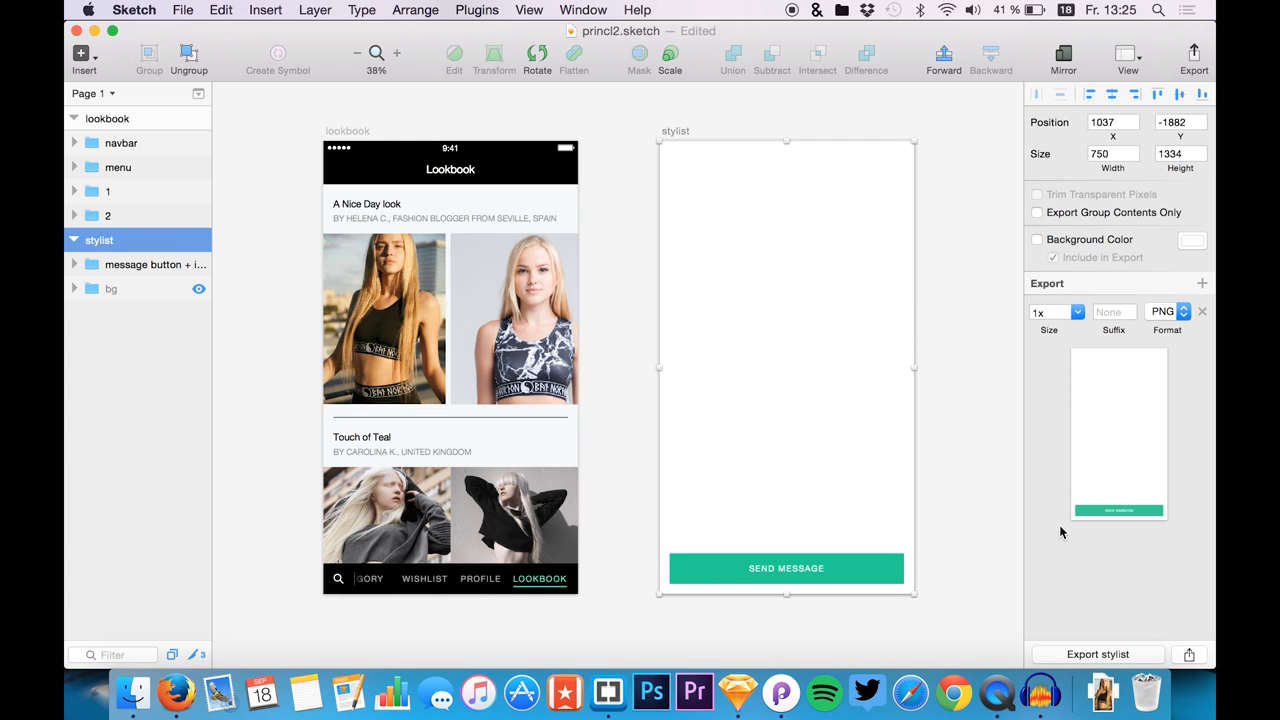
pyautogui.click(1075, 655)
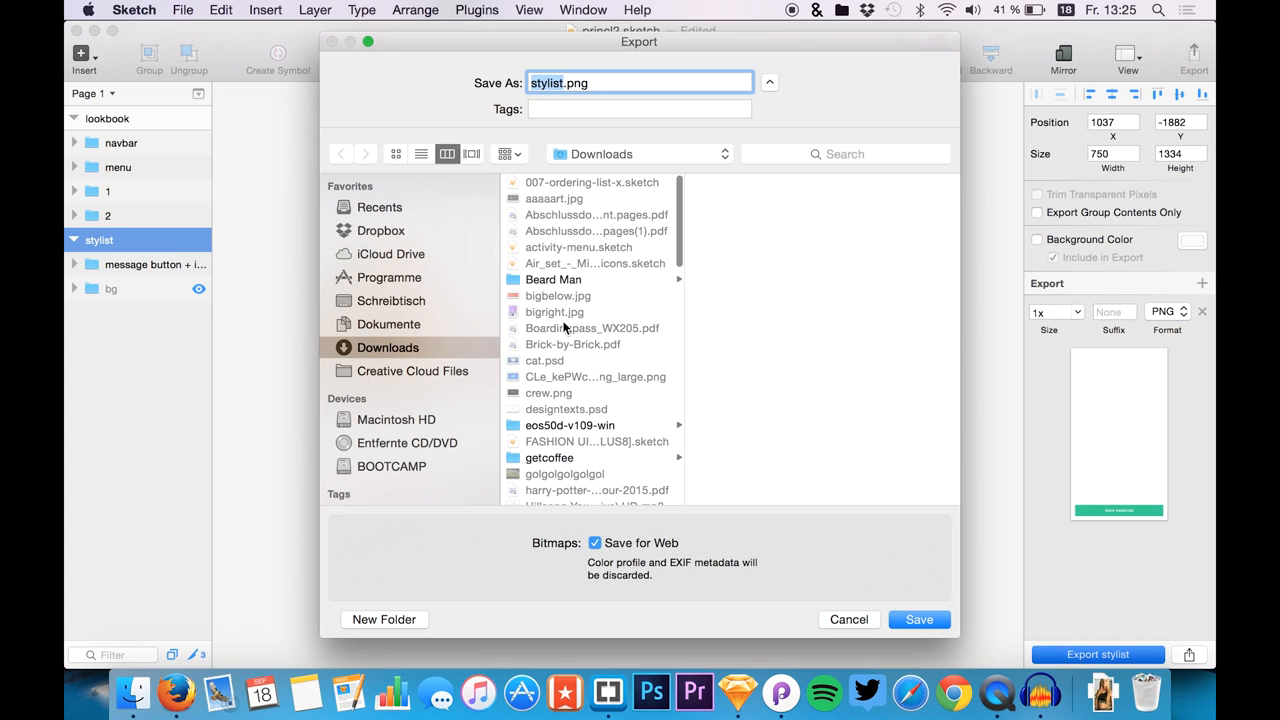
pyautogui.write('s')
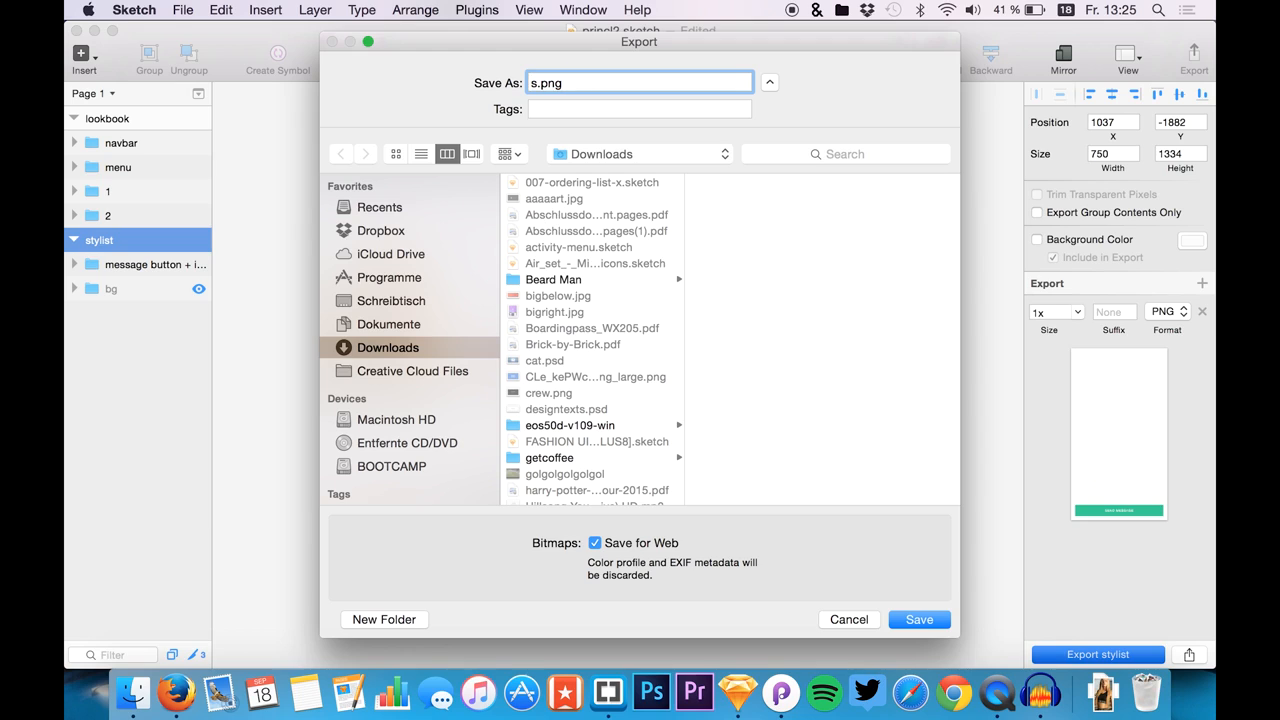
pyautogui.write('2')
pyautogui.write('@')
pyautogui.write('3x')
pyautogui.press('Return')
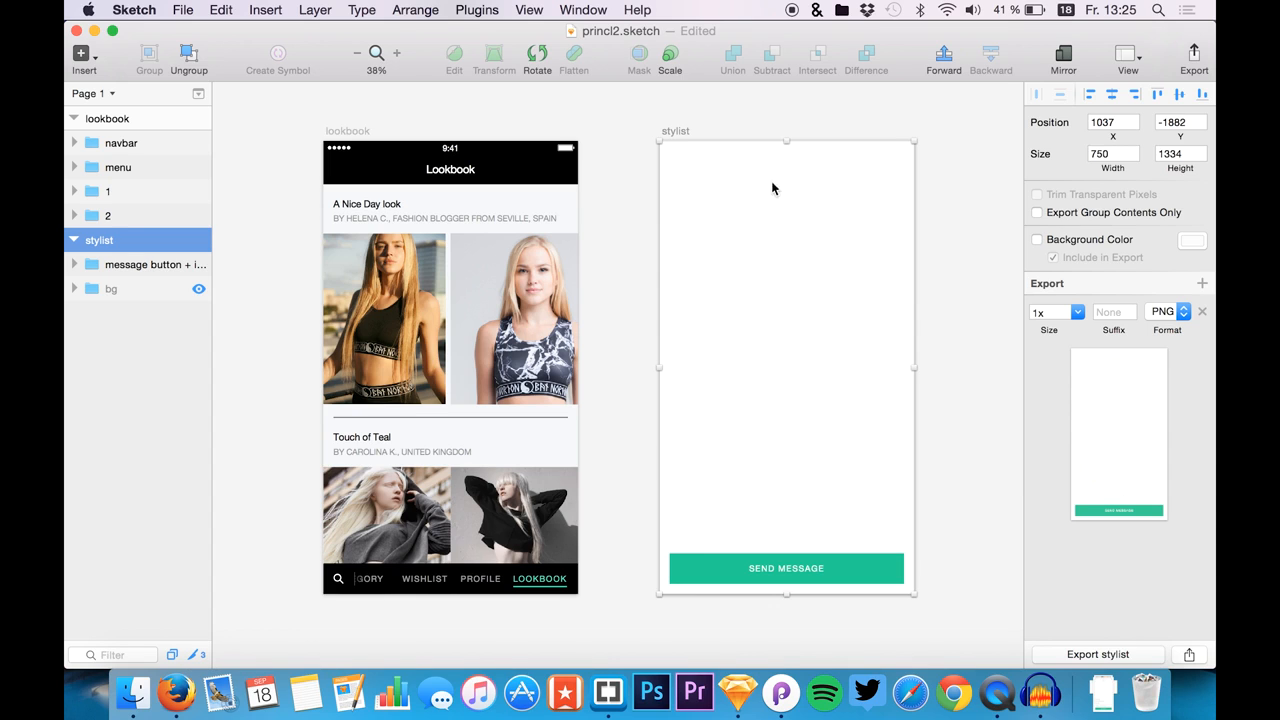
pyautogui.click(456, 394)
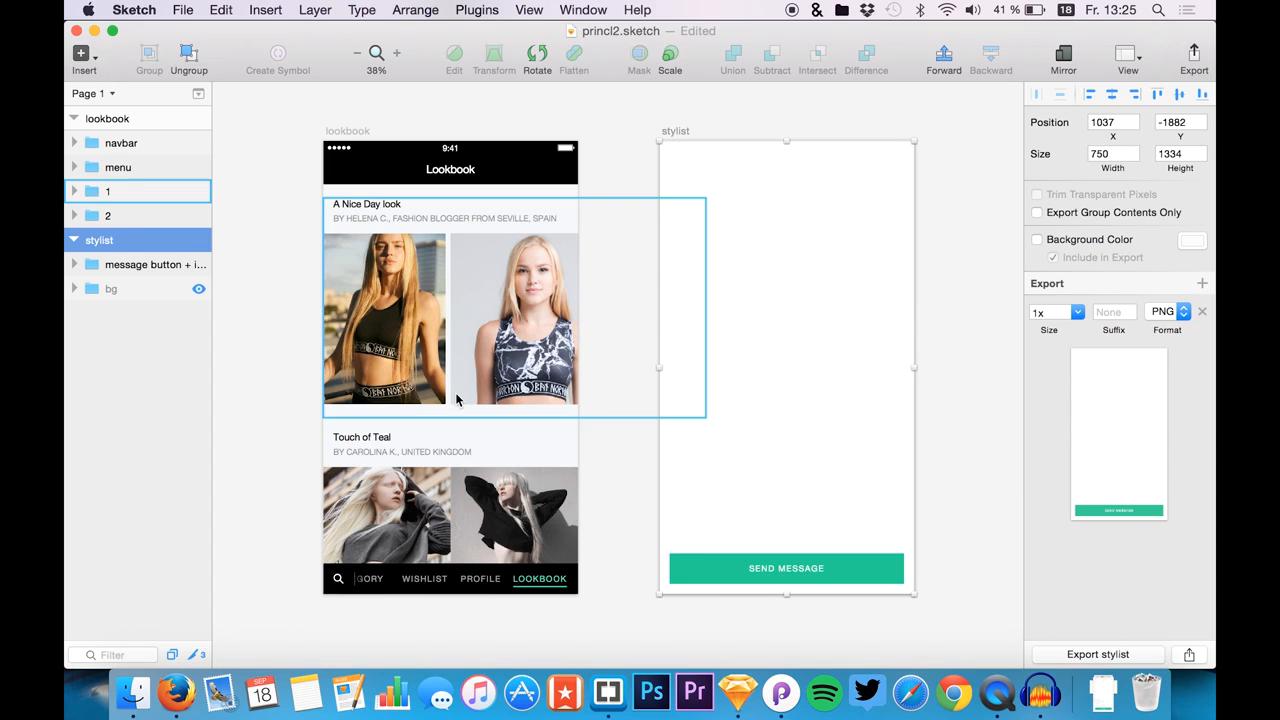
pyautogui.click(289, 276)
pyautogui.hscroll(-3, 260, 267)
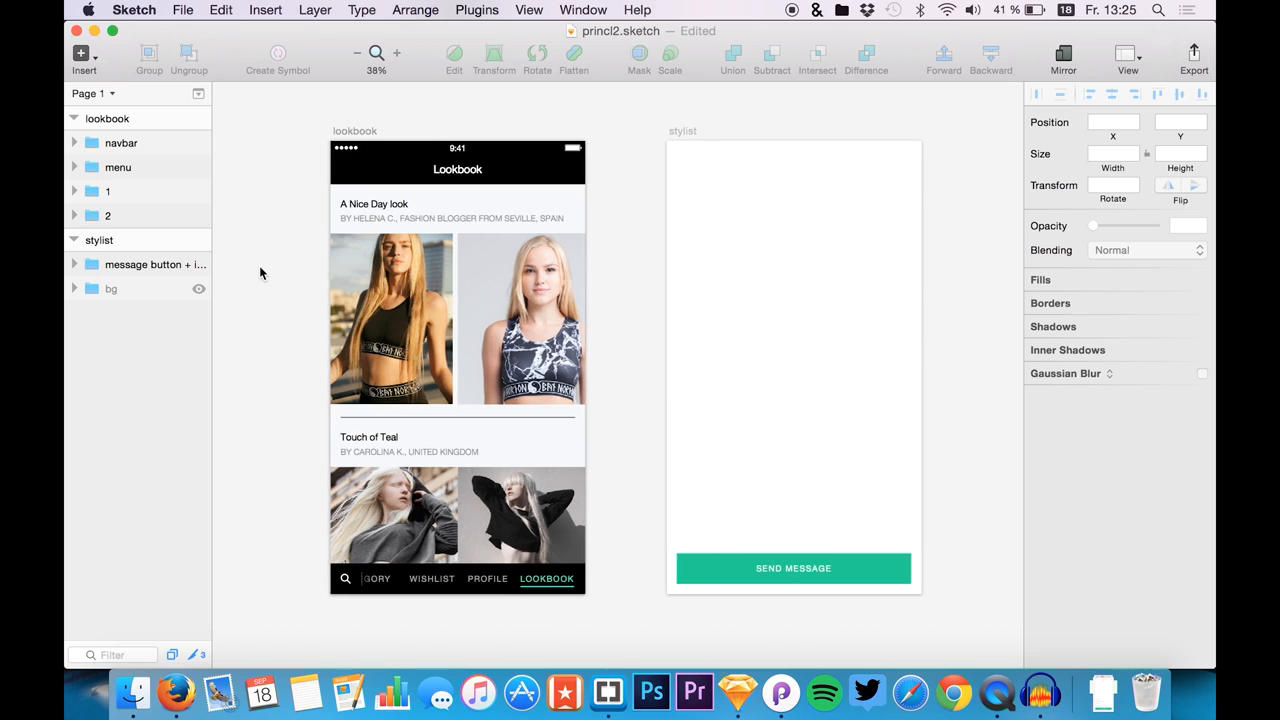
pyautogui.hscroll(-1, 259, 270)
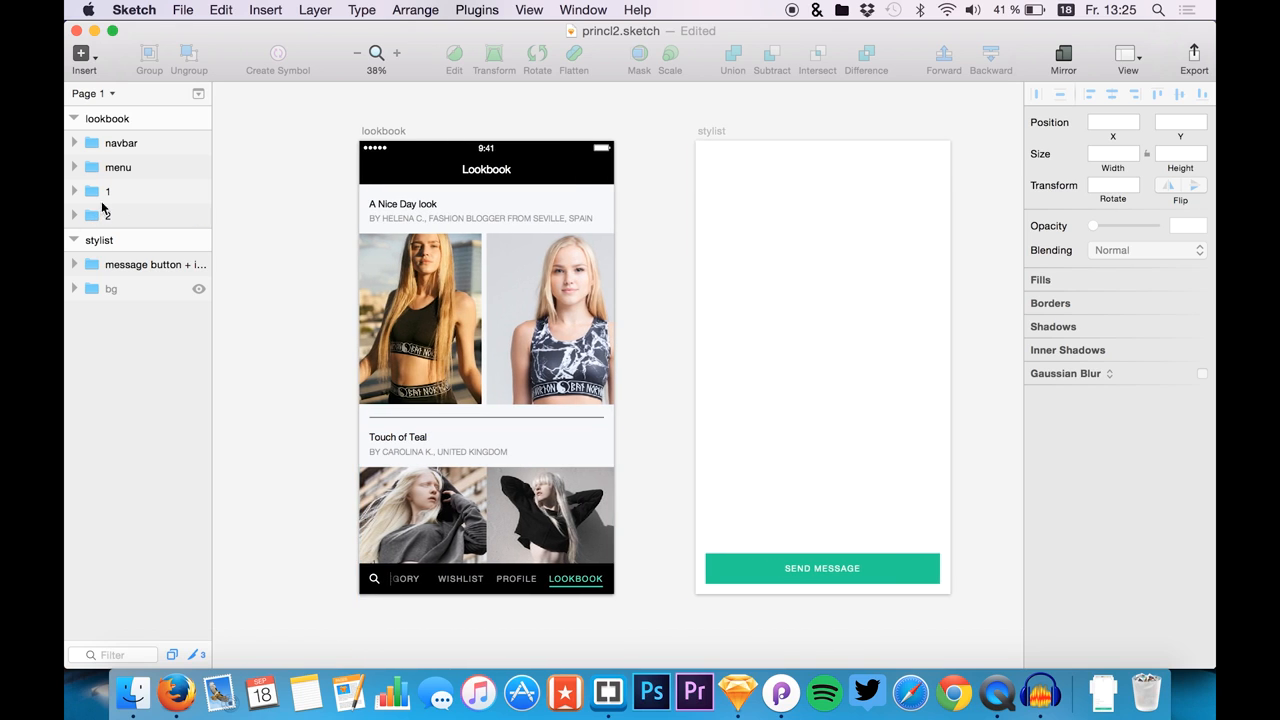
pyautogui.click(121, 120)
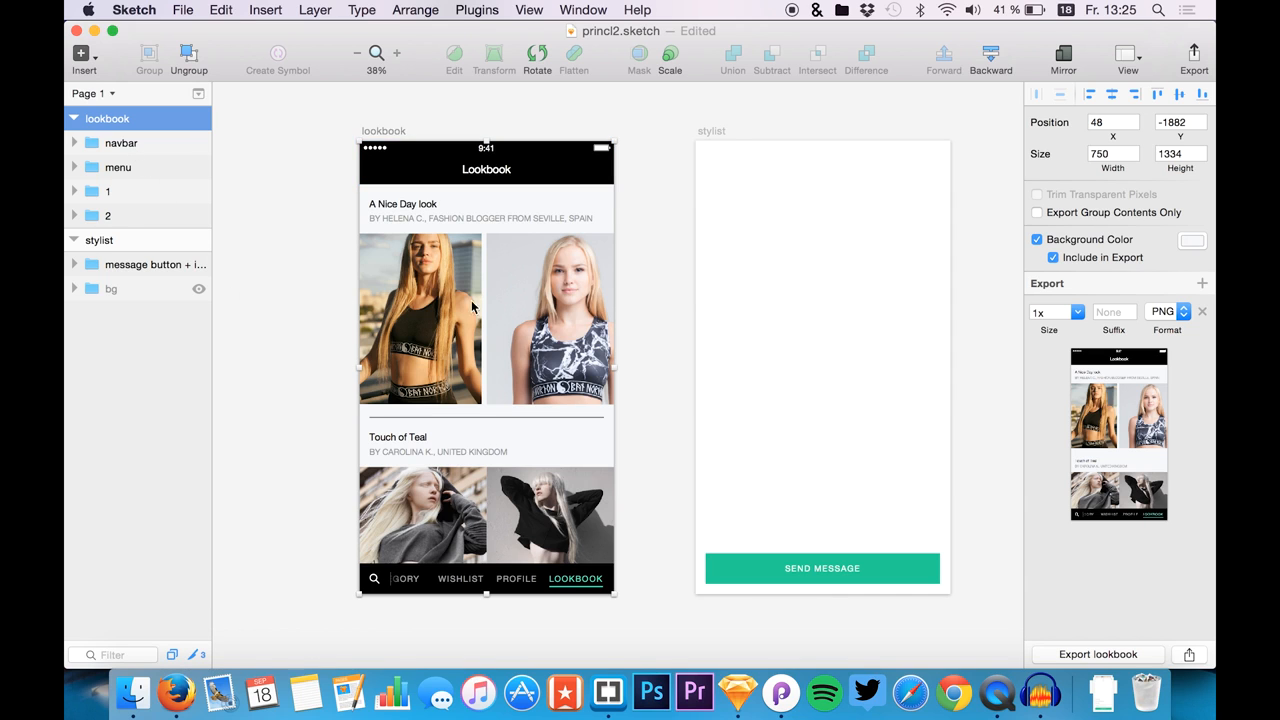
pyautogui.click(1062, 655)
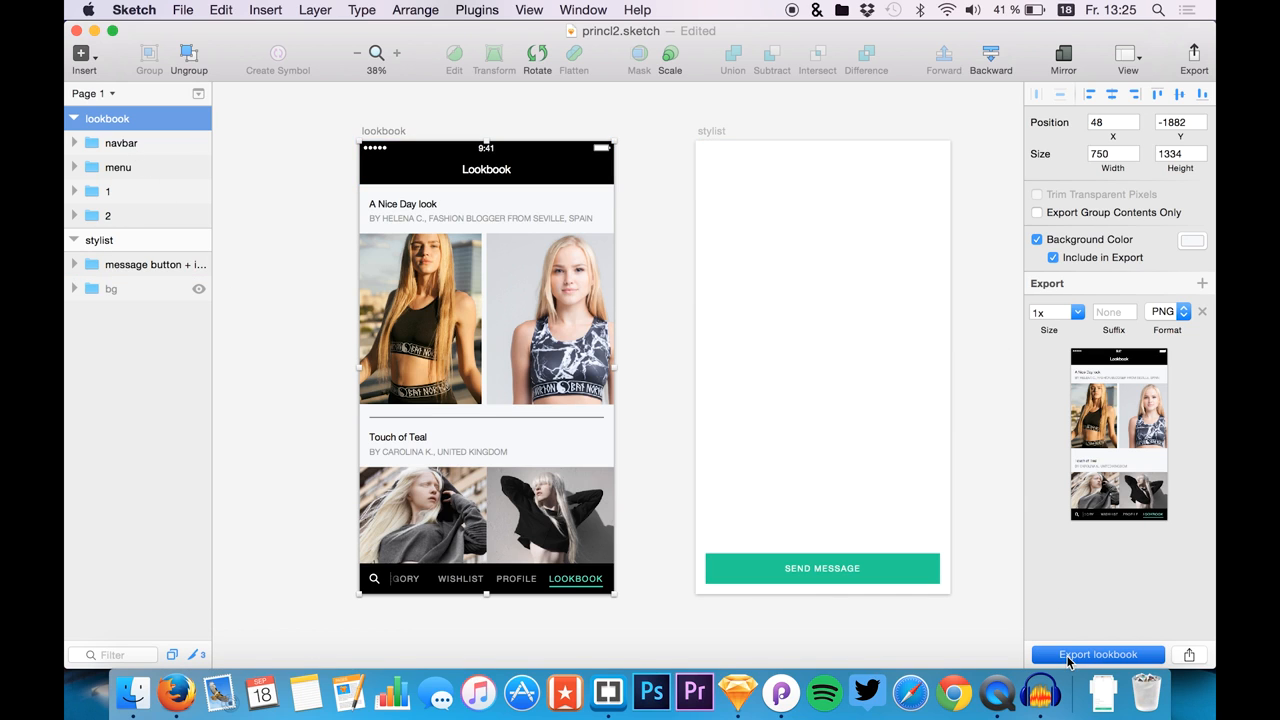
pyautogui.write('l')
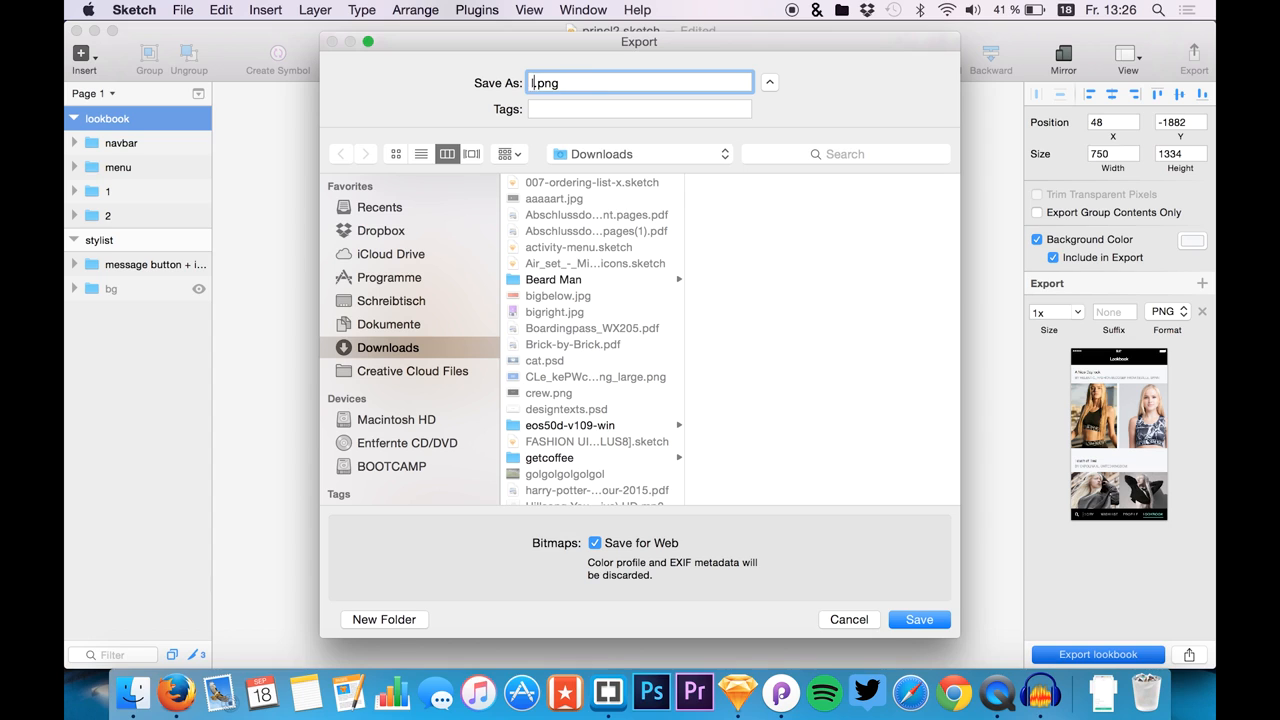
pyautogui.write('1@2x')
pyautogui.press('Return')
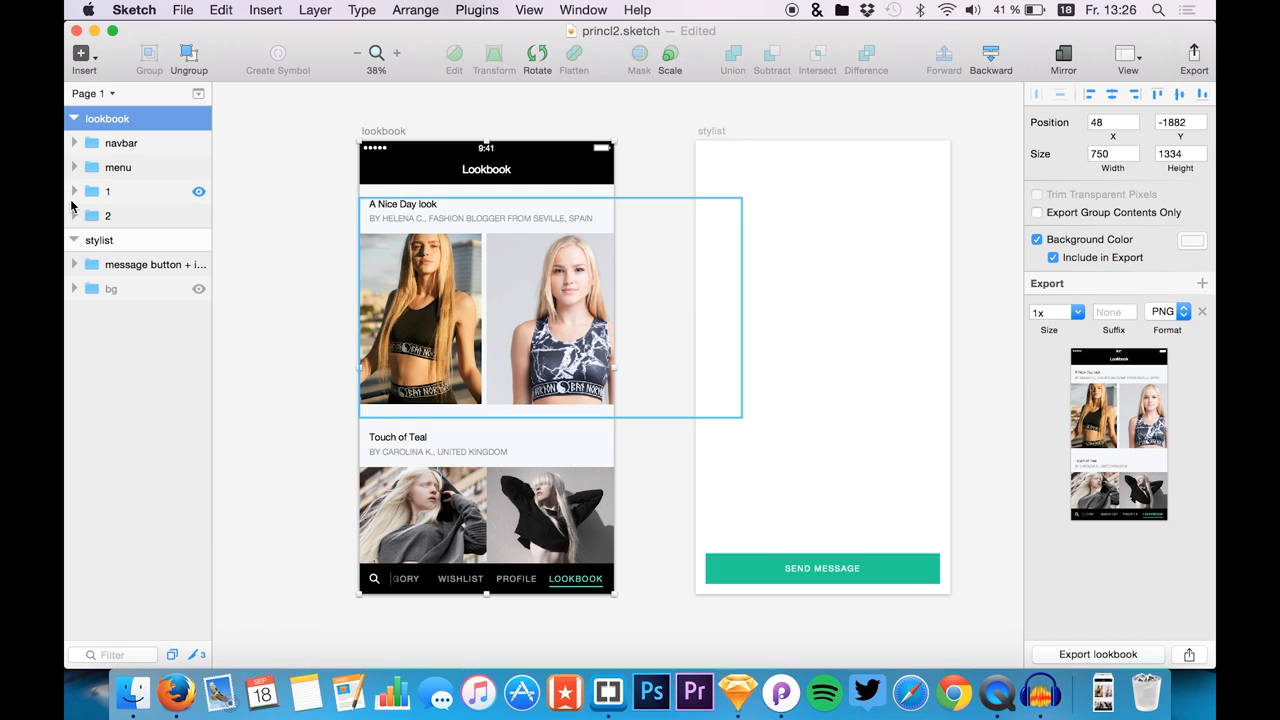
pyautogui.click(74, 191)
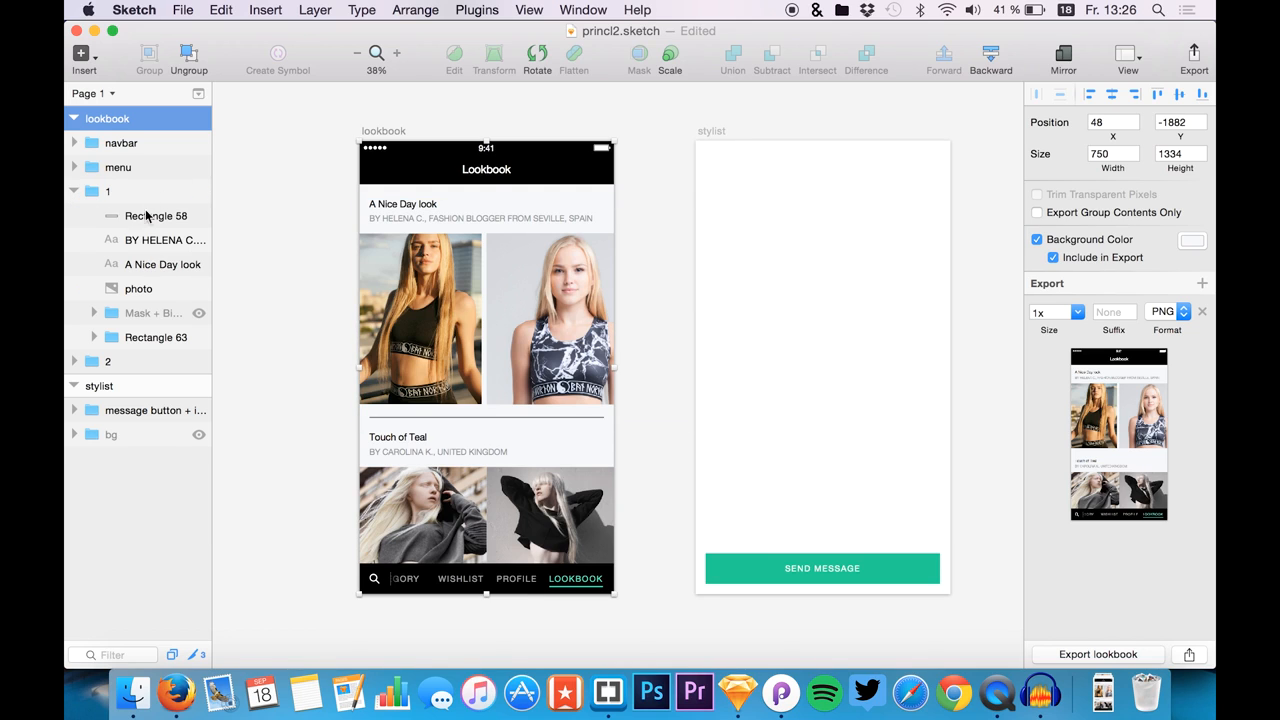
pyautogui.click(148, 292)
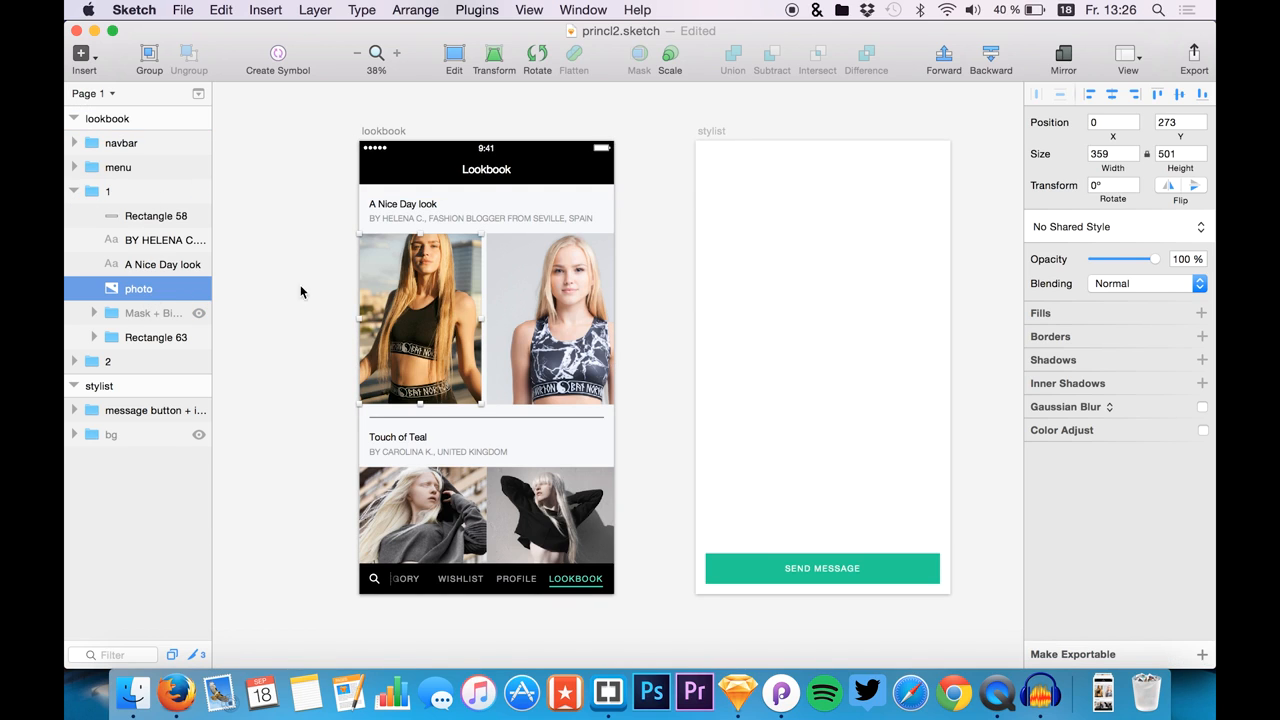
pyautogui.click(1203, 655)
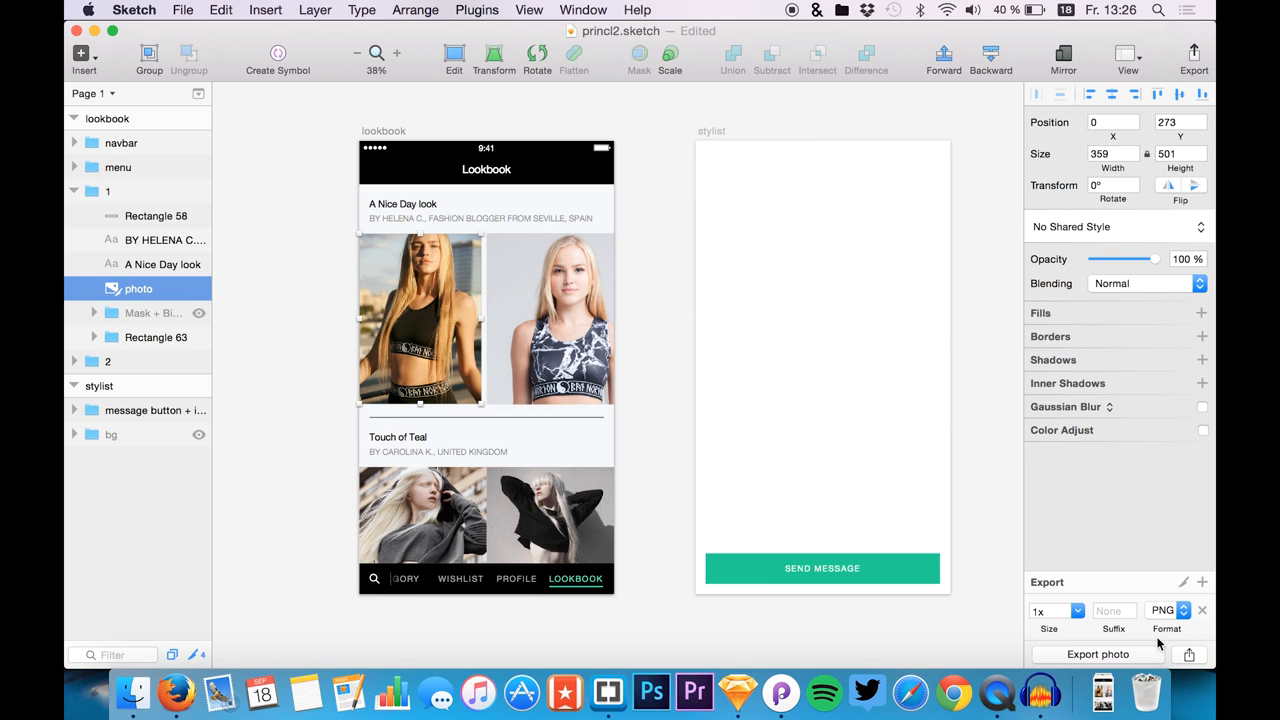
pyautogui.click(1093, 655)
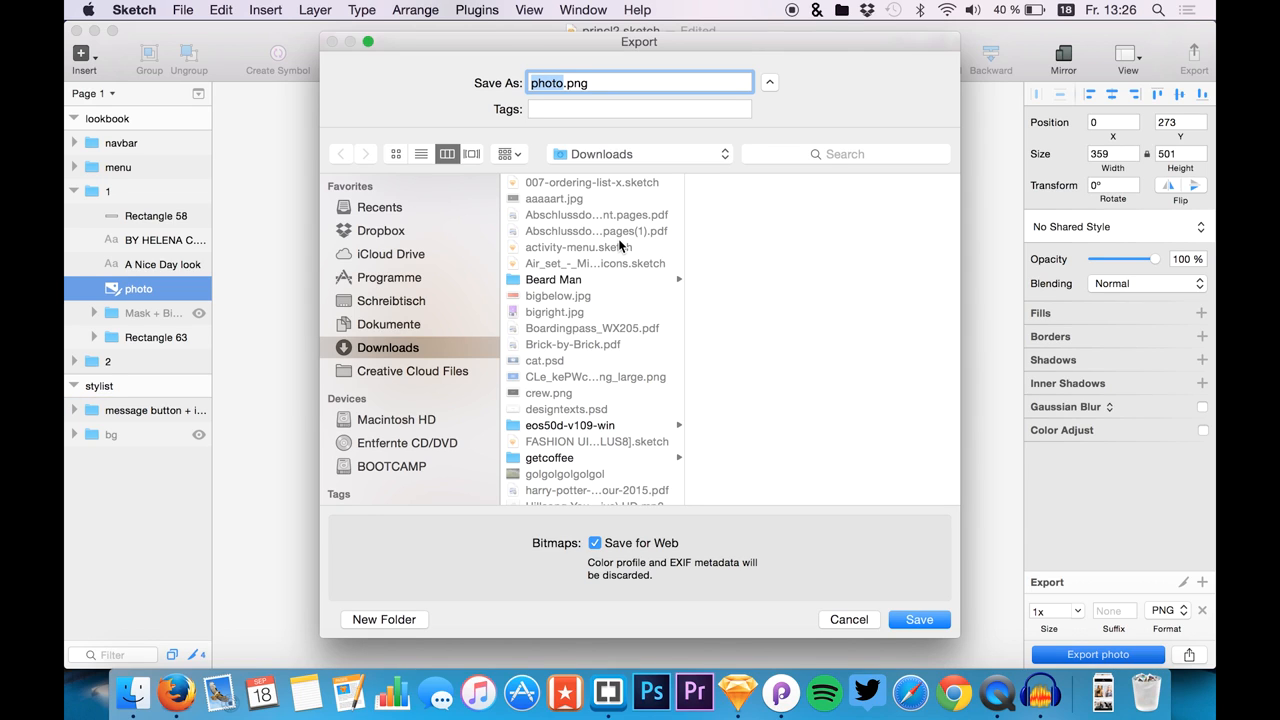
pyautogui.write('l2')
pyautogui.write('hhh')
pyautogui.press('Return')
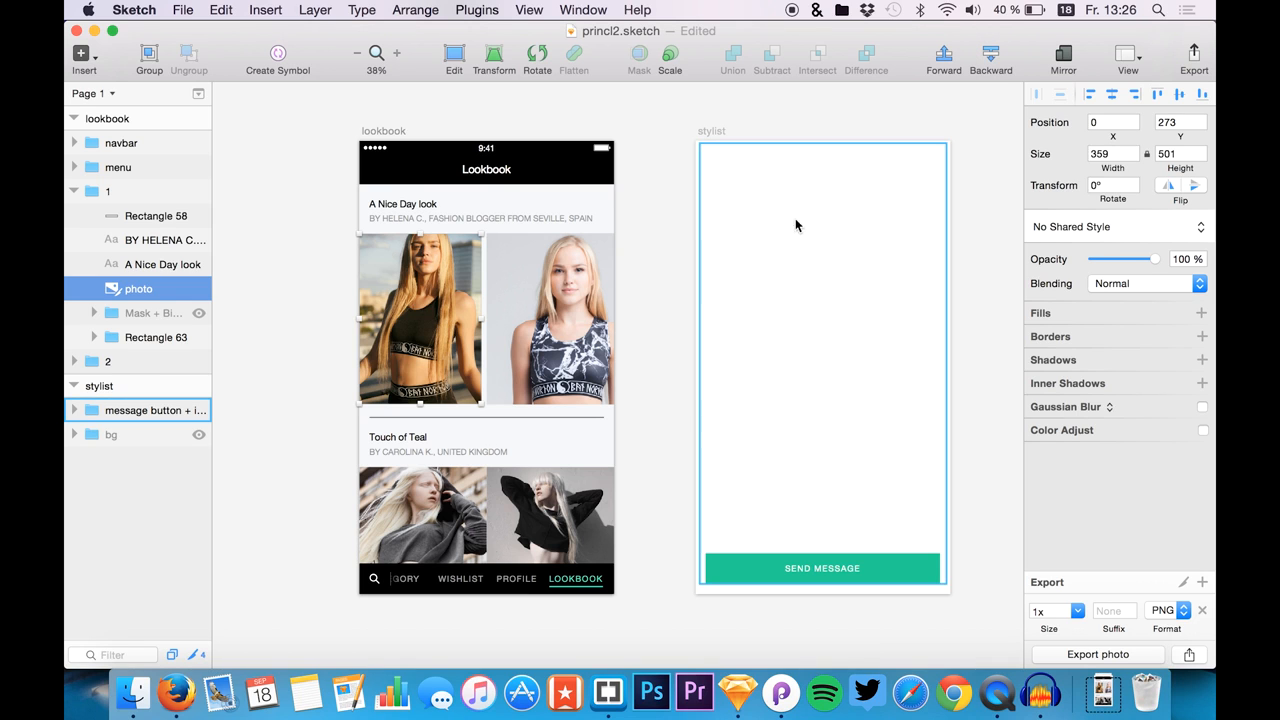
# - Collapse lookbook group 1 and show the bg group in the stylist artboard again
pyautogui.click(654, 204)
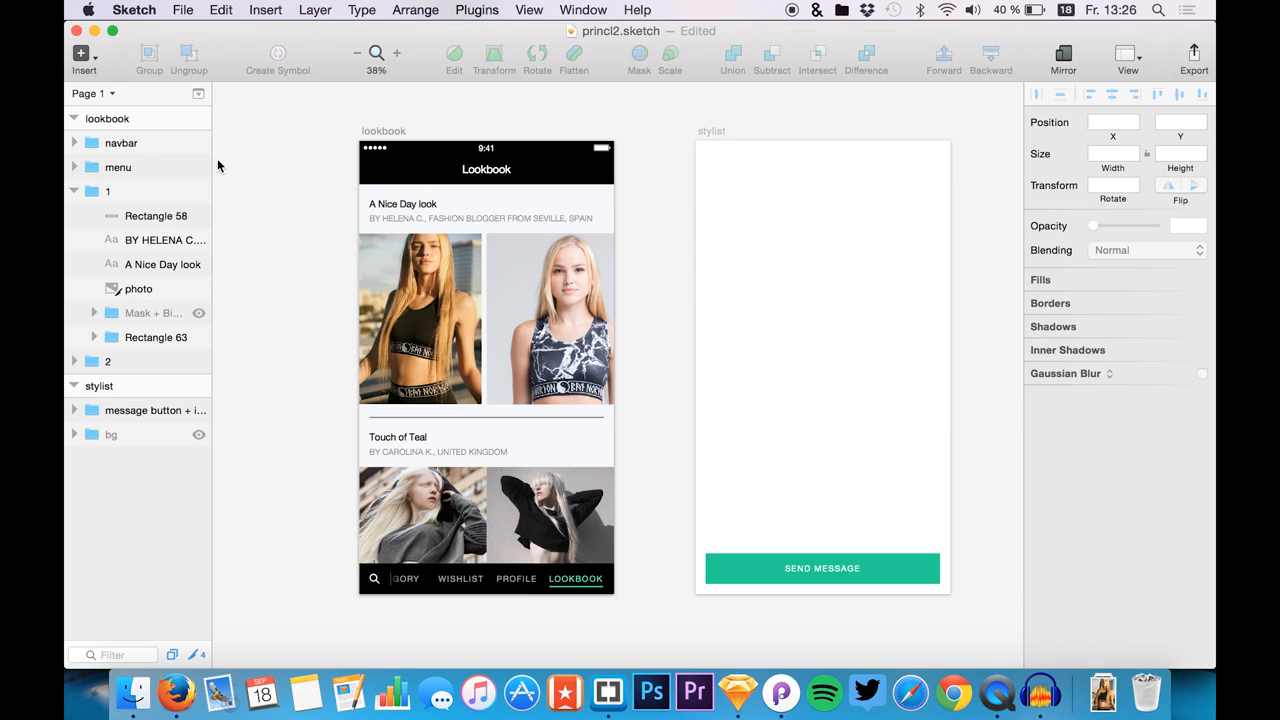
pyautogui.click(76, 191)
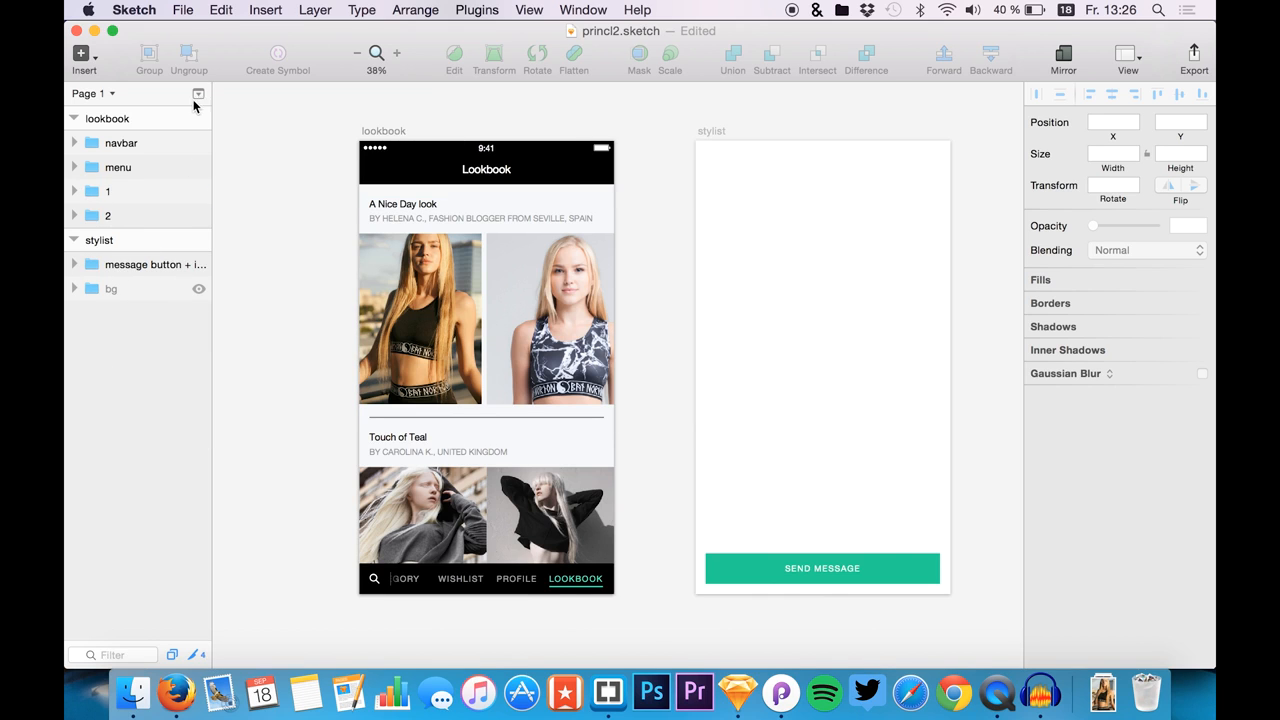
pyautogui.click(199, 289)
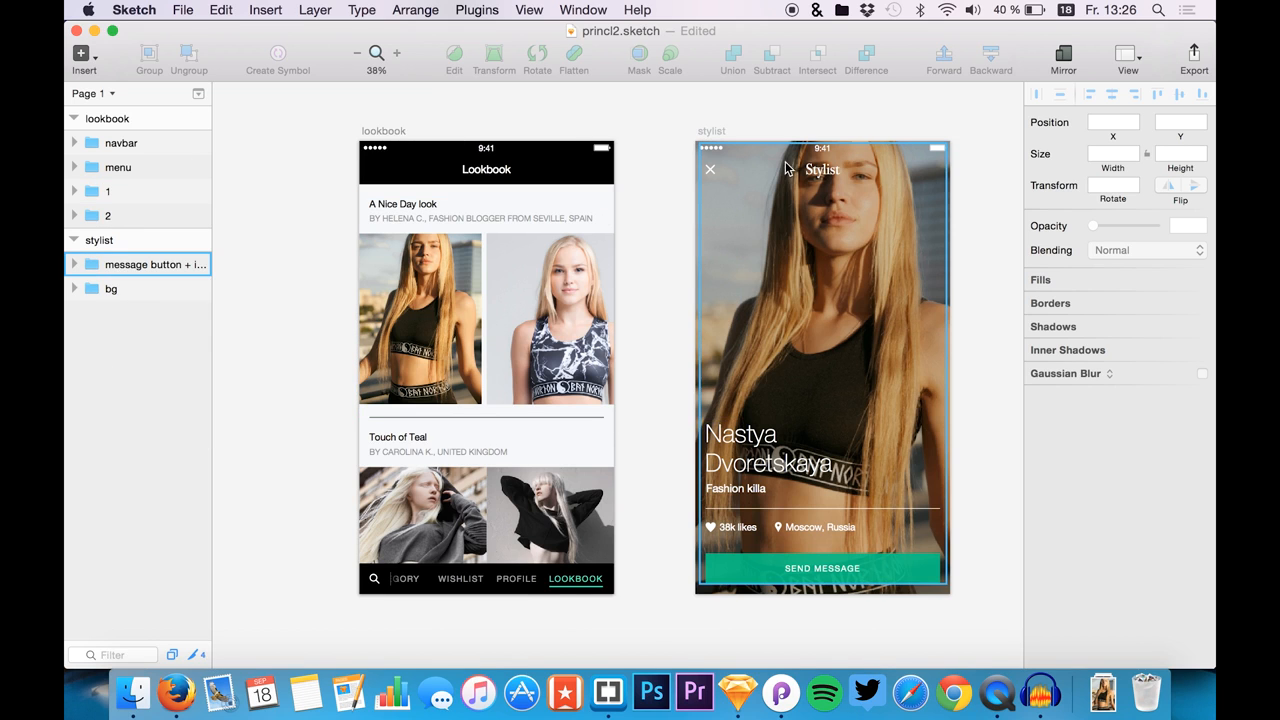
pyautogui.doubleClick(820, 169)
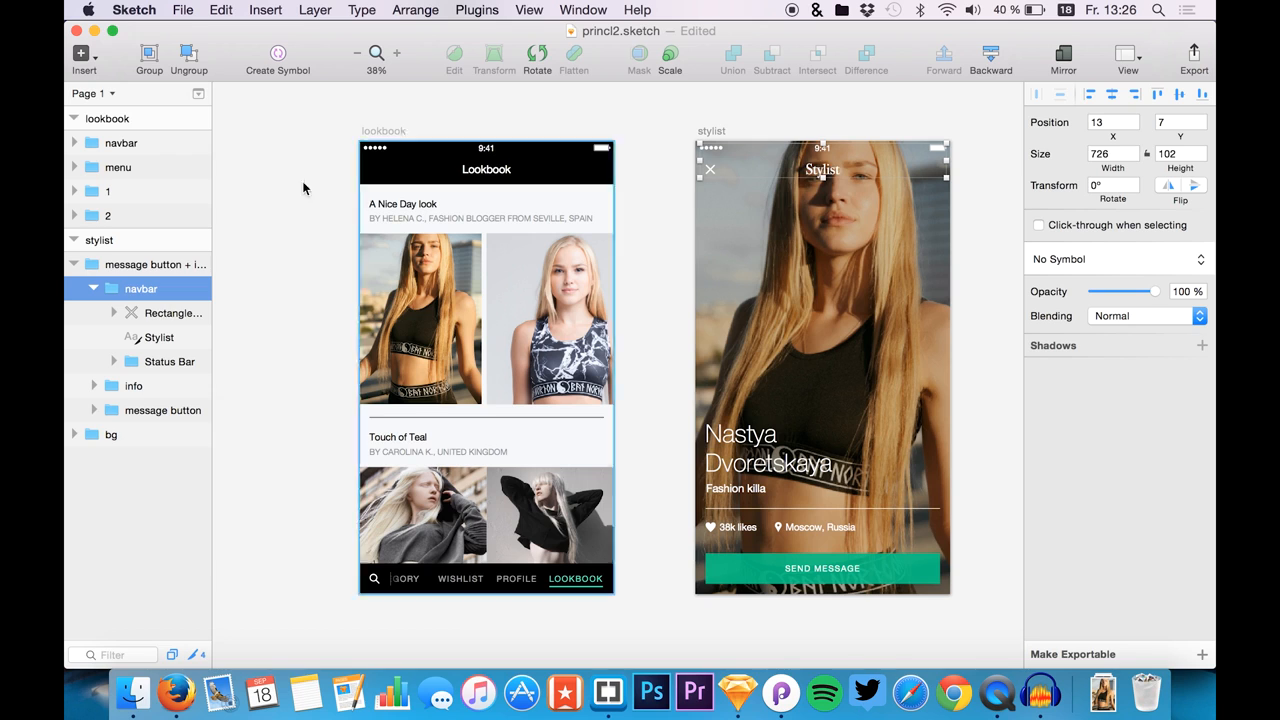
pyautogui.click(155, 340)
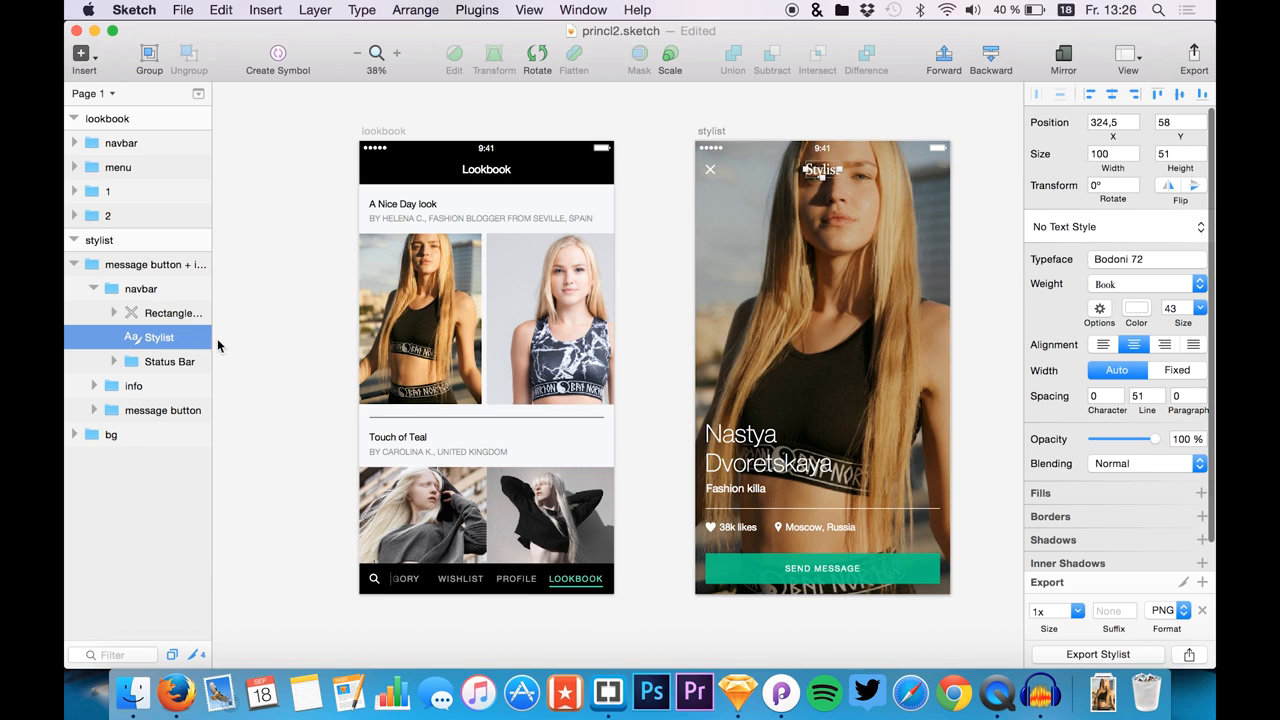
pyautogui.click(1084, 656)
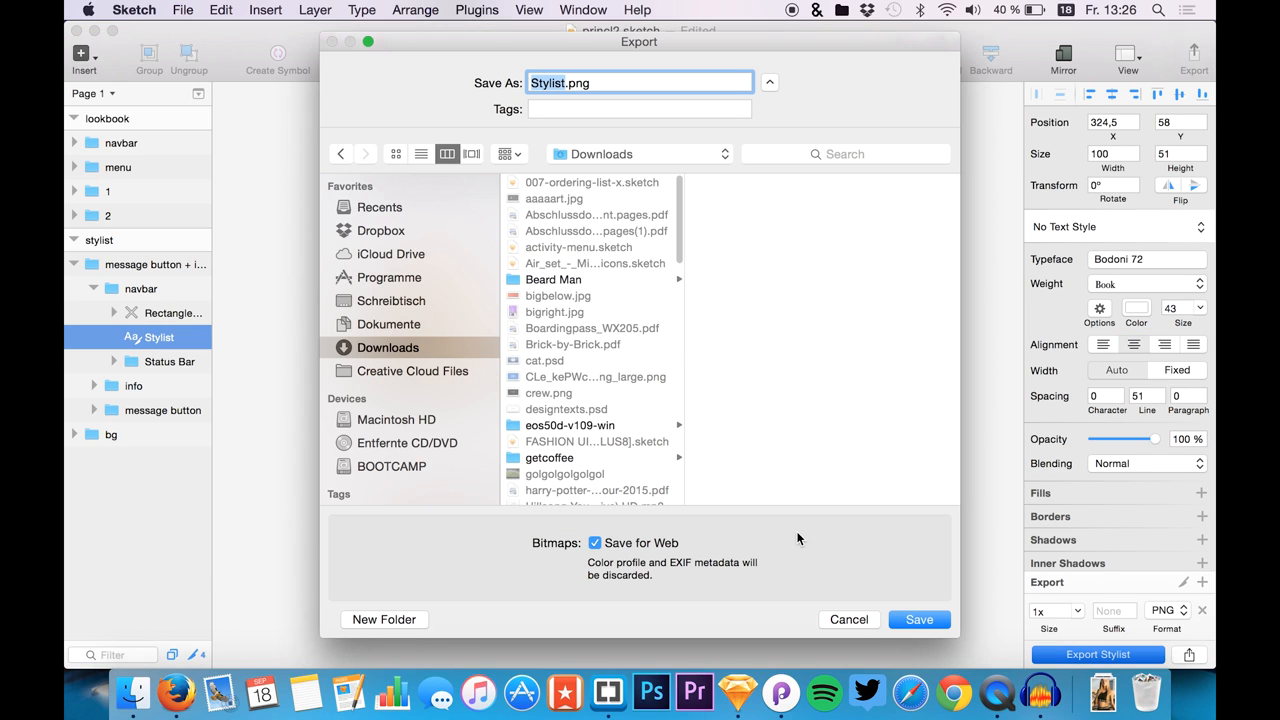
pyautogui.write('s')
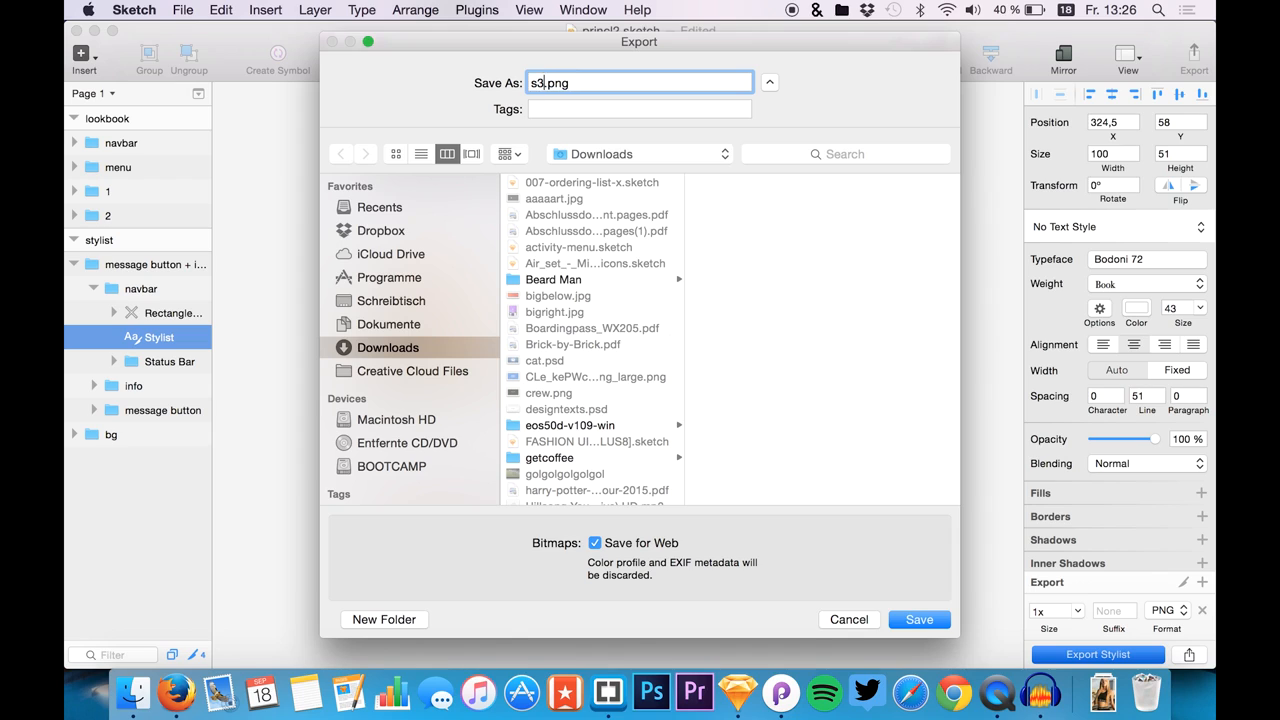
pyautogui.write('3@2x')
pyautogui.press('Return')
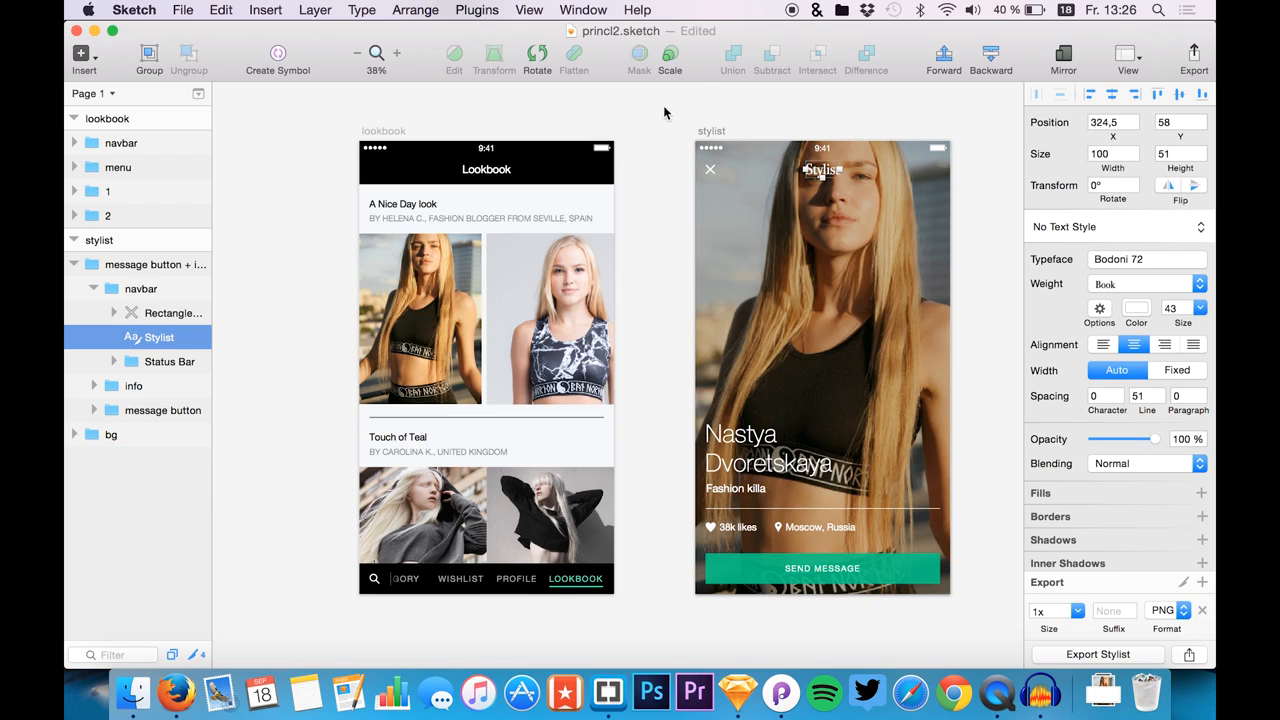
pyautogui.click(726, 172)
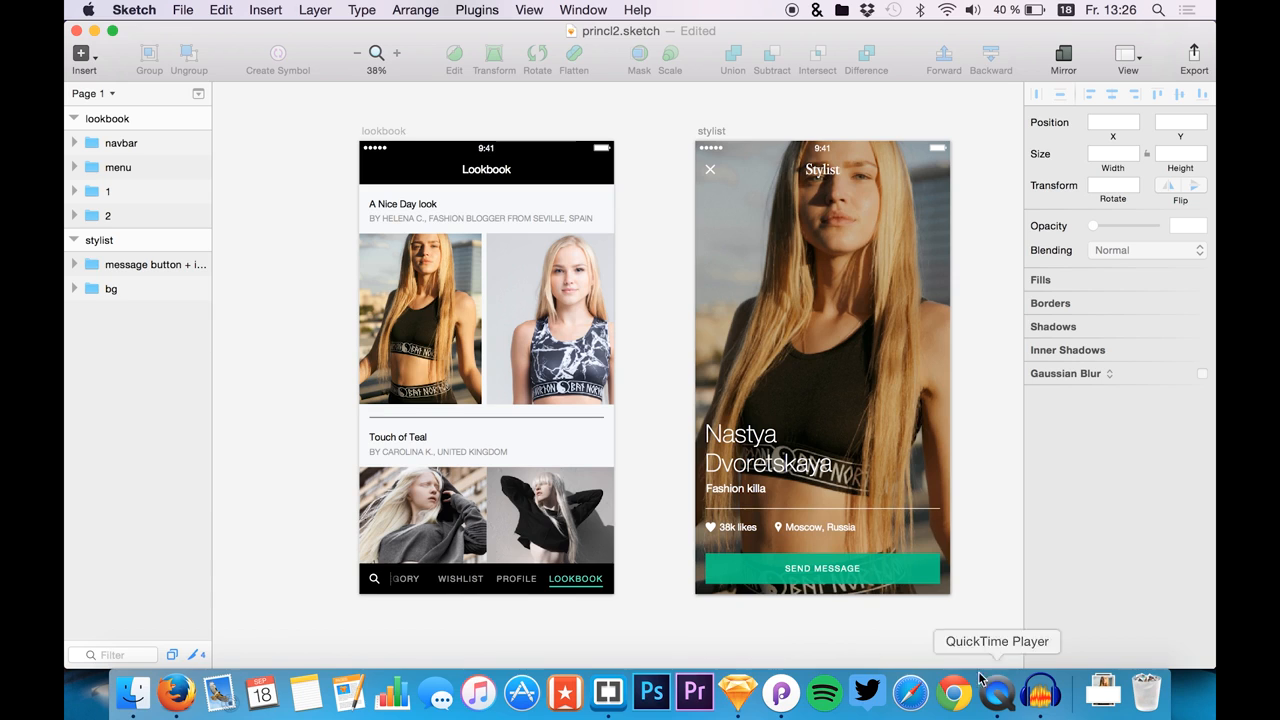
# - Switch to Principle and add a second artboard beside Artboard 1
pyautogui.click(781, 692)
pyautogui.hscroll(3, 466, 434)
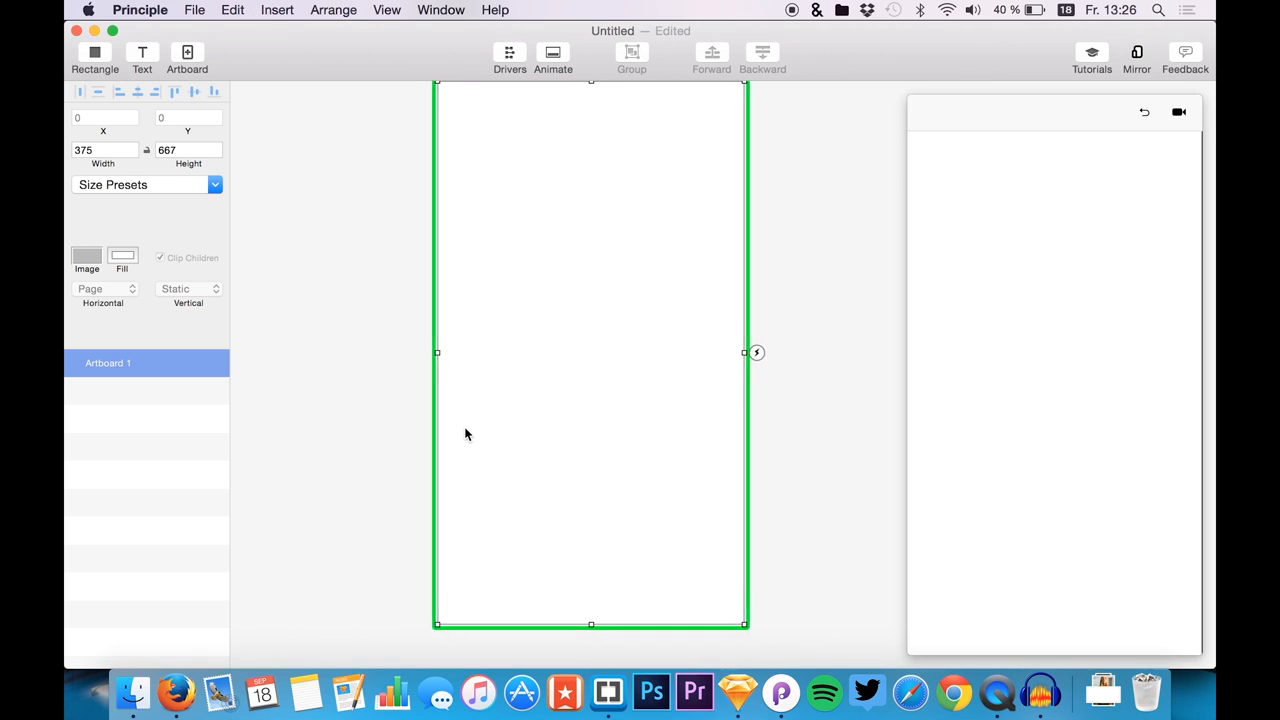
pyautogui.hscroll(2, 466, 434)
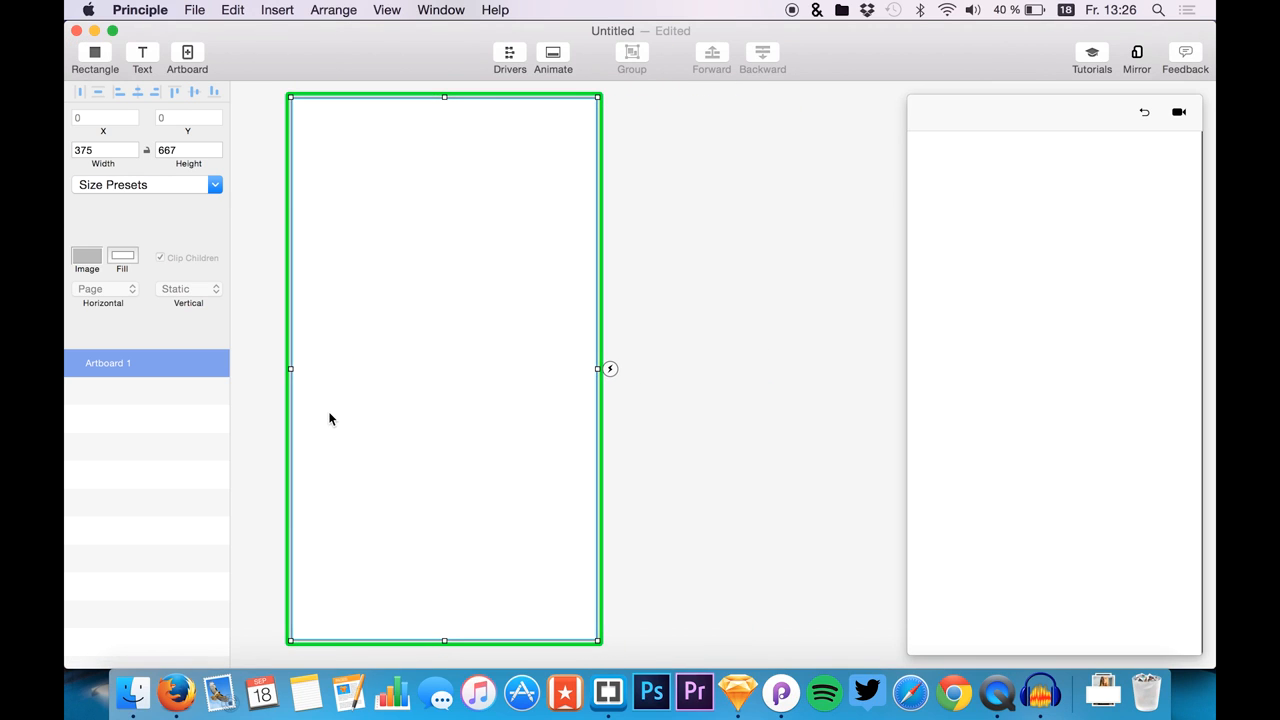
pyautogui.press('a')
pyautogui.hscroll(2, 398, 292)
pyautogui.scroll(-2, 563, 267)
pyautogui.hscroll(-1, 563, 273)
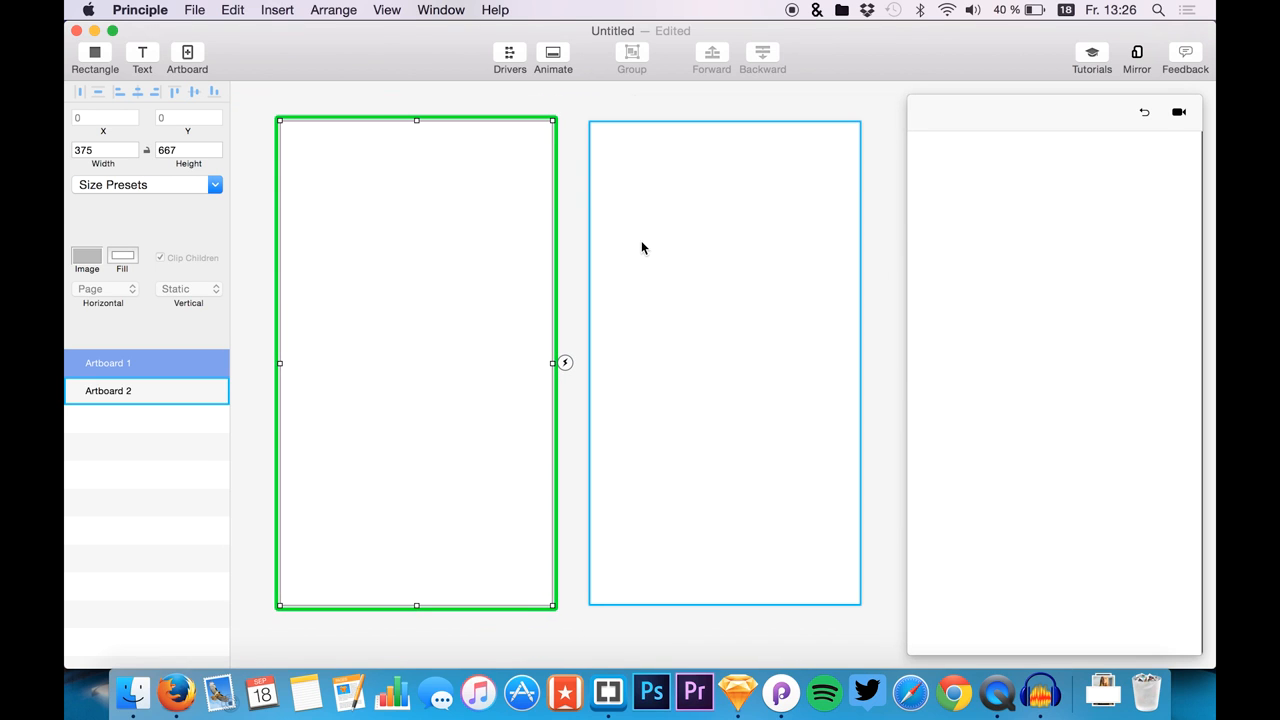
pyautogui.click(133, 692)
pyautogui.click(282, 205)
pyautogui.click(284, 228)
pyautogui.moveTo(530, 132); pyautogui.dragTo(932, 149)
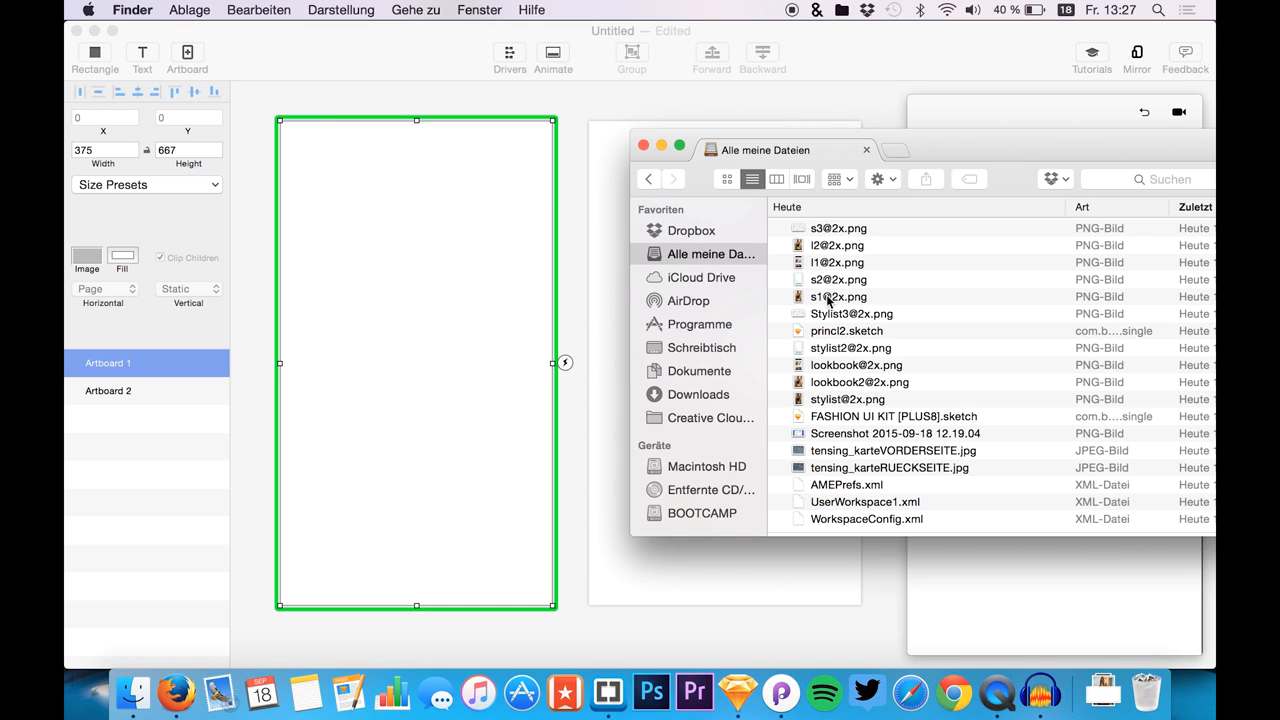
pyautogui.moveTo(828, 268); pyautogui.dragTo(420, 293)
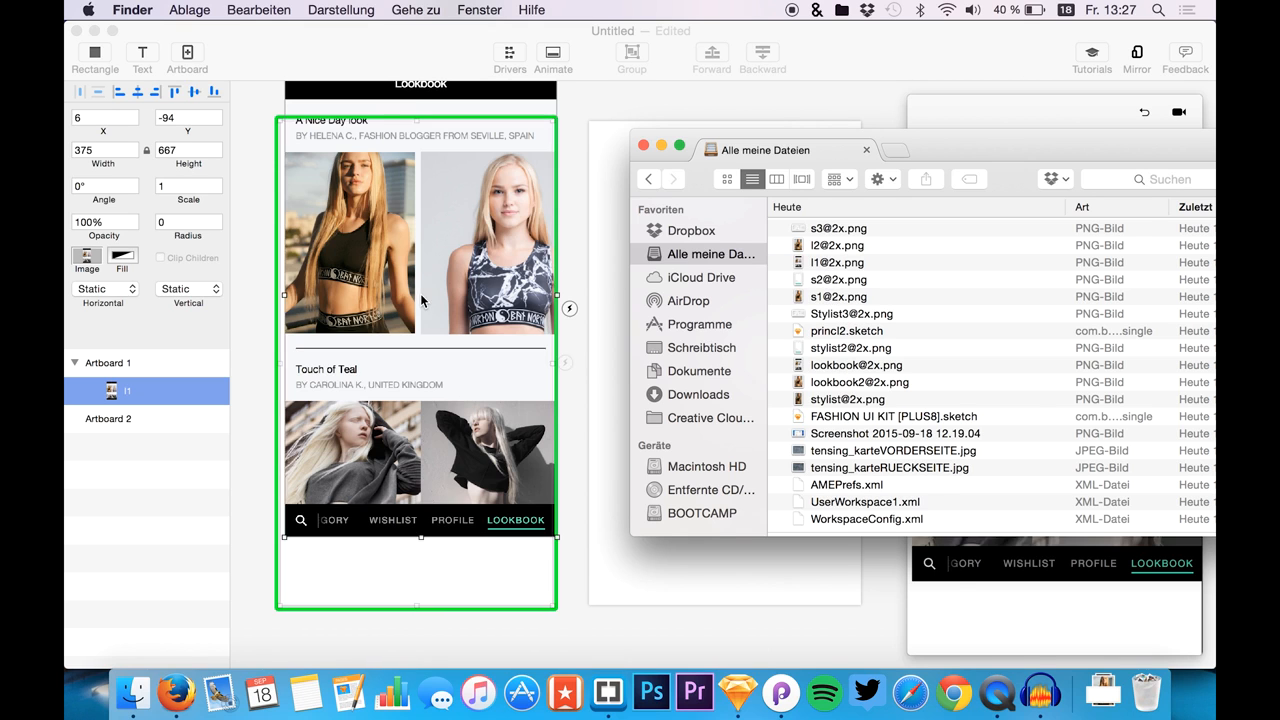
pyautogui.moveTo(435, 355); pyautogui.dragTo(429, 374)
pyautogui.click(132, 692)
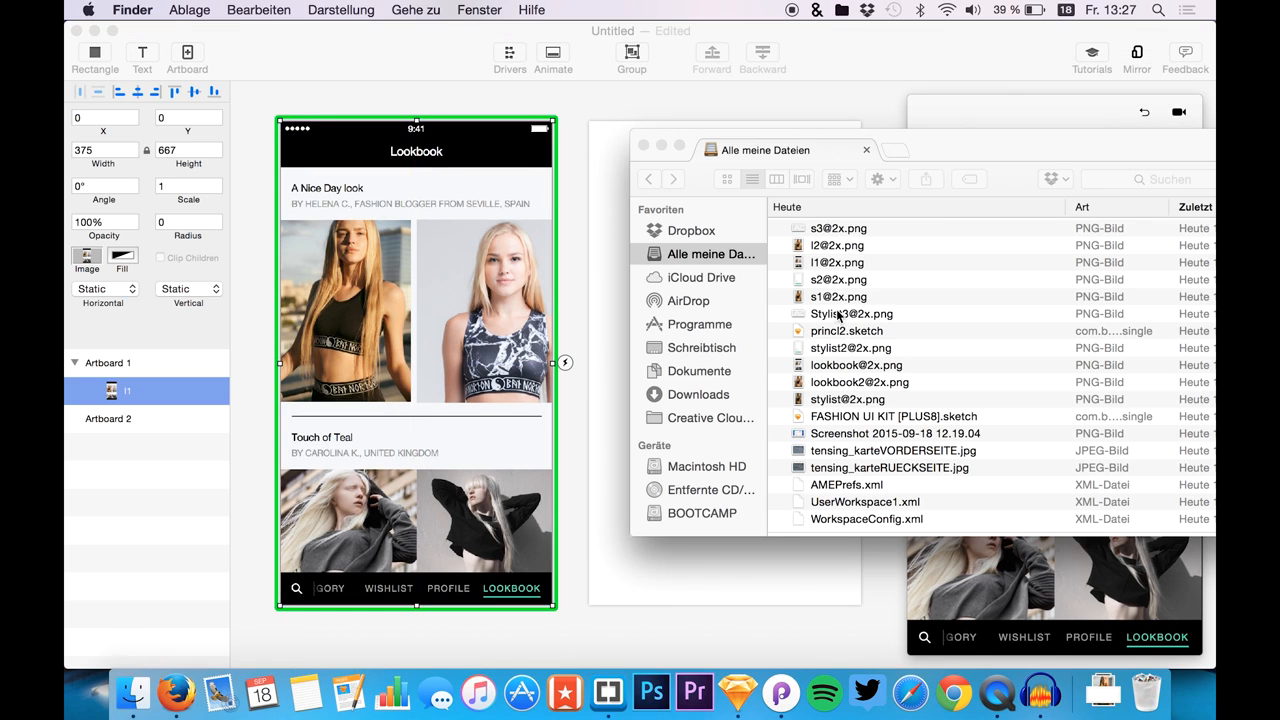
pyautogui.moveTo(830, 251); pyautogui.dragTo(348, 308)
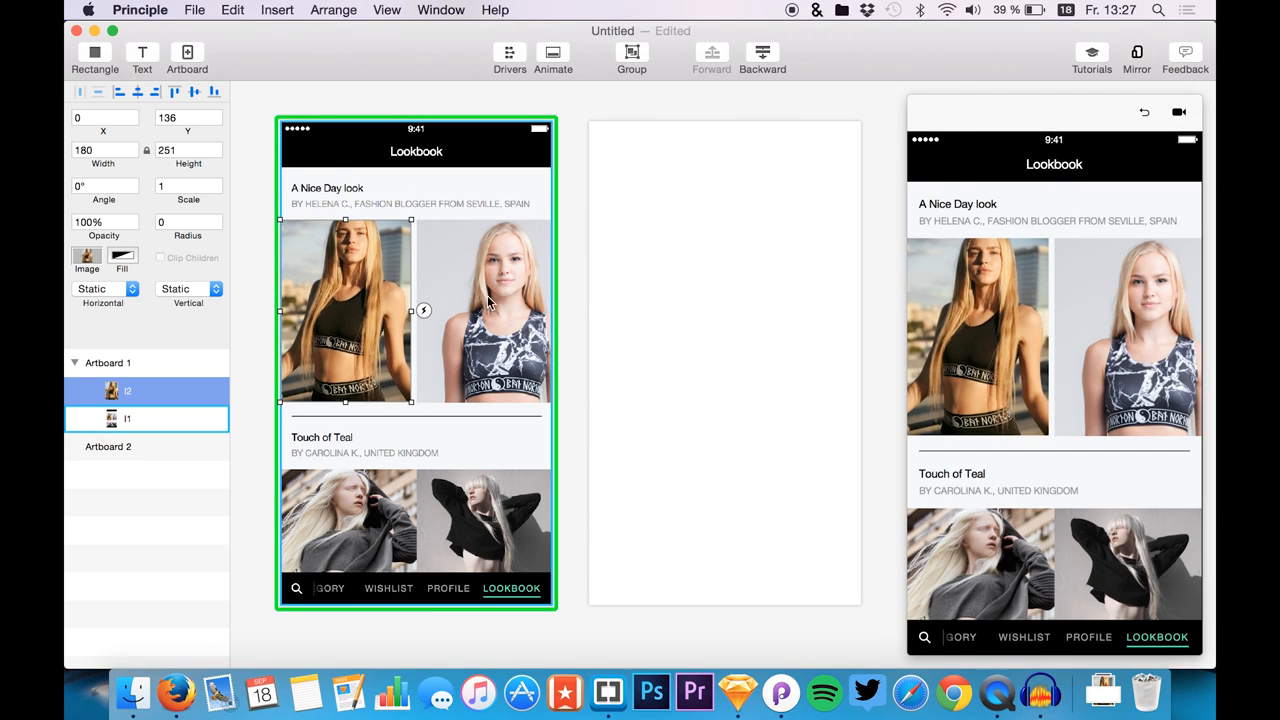
pyautogui.press('Up')
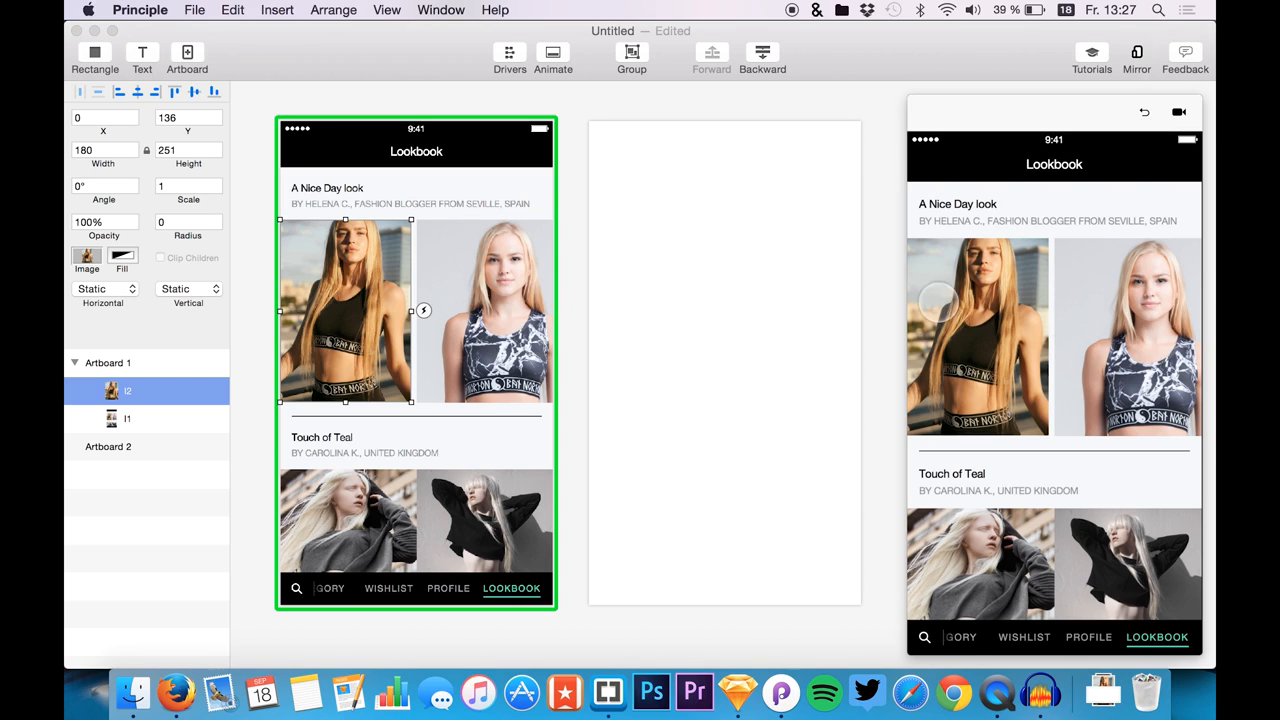
pyautogui.press('Up')
pyautogui.press('Down')
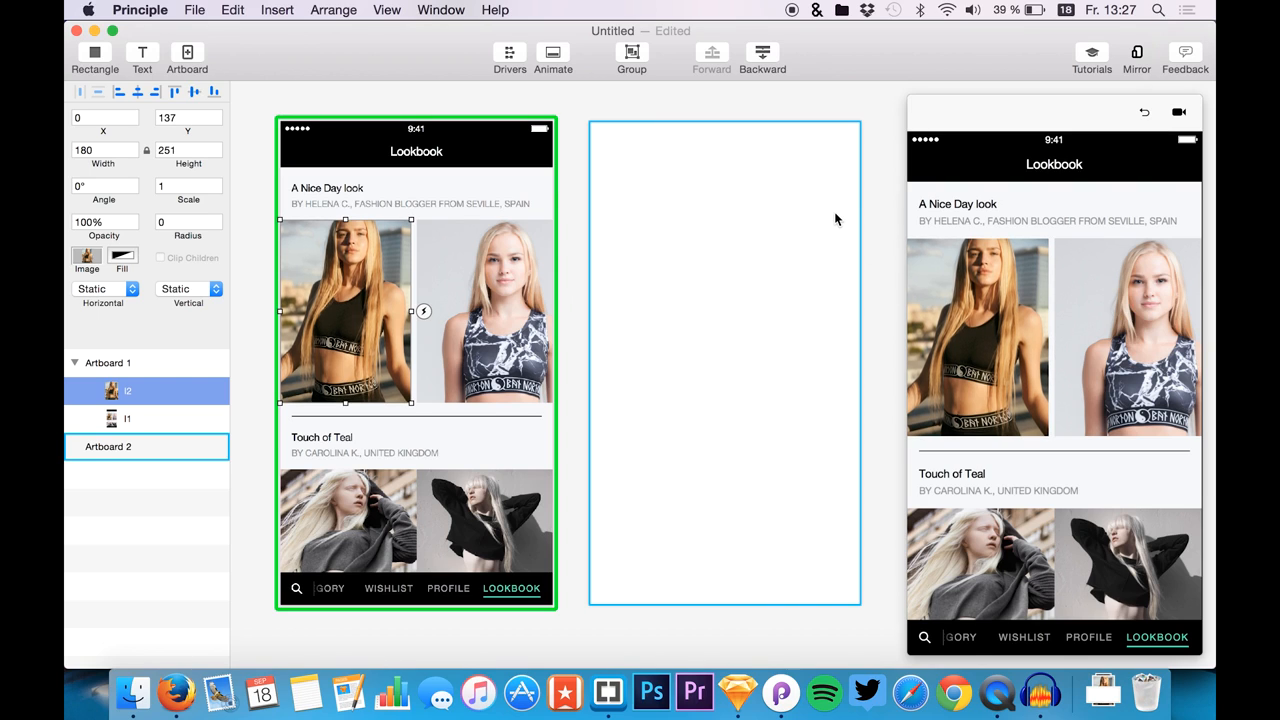
pyautogui.press('Left')
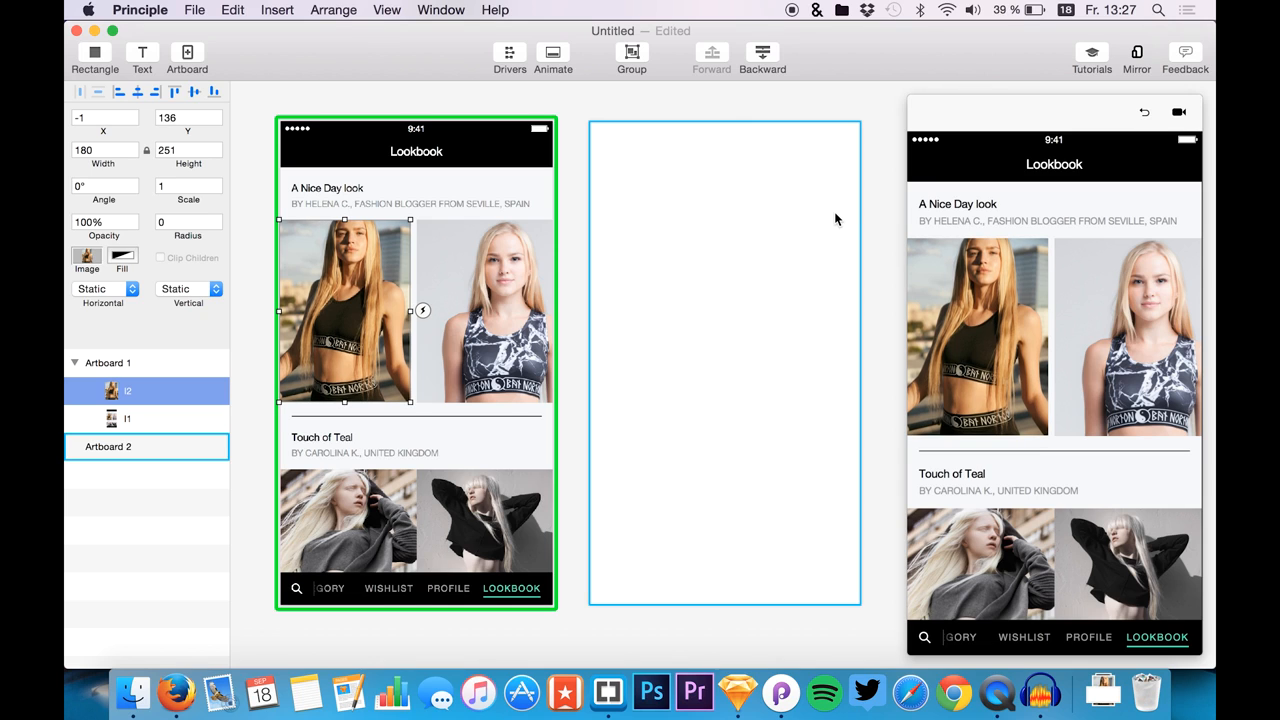
pyautogui.click(139, 446)
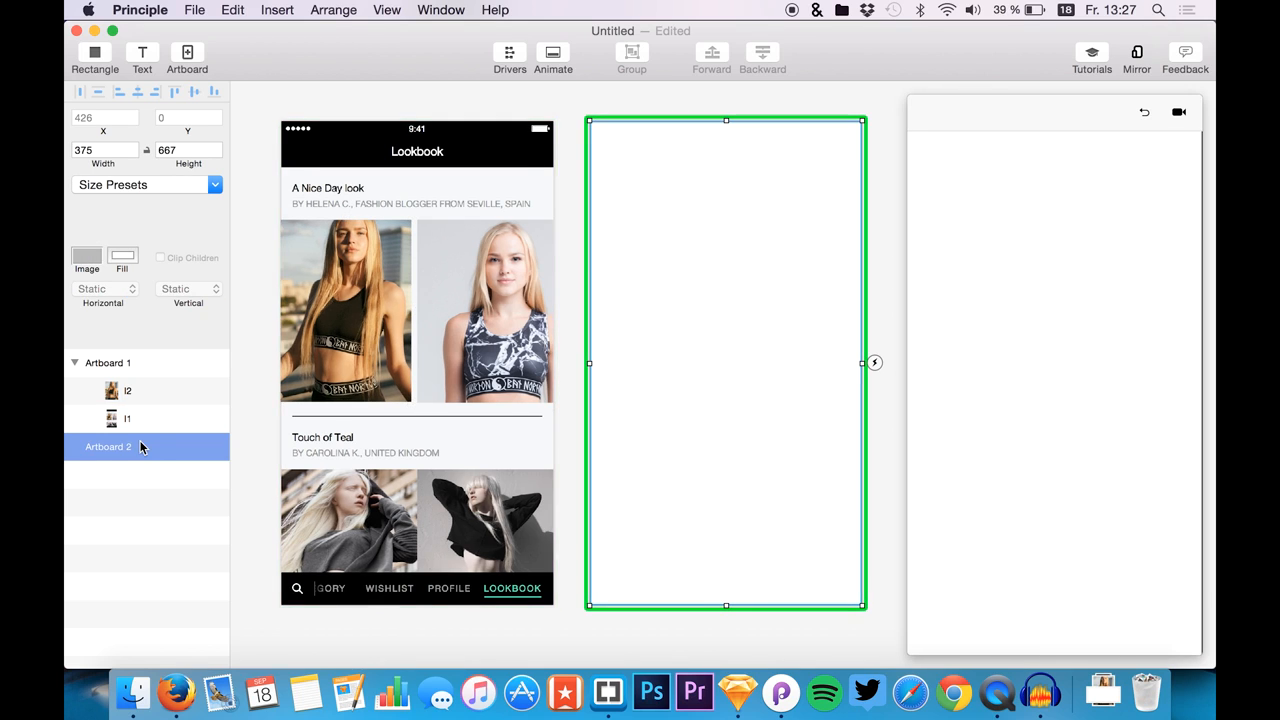
pyautogui.click(134, 693)
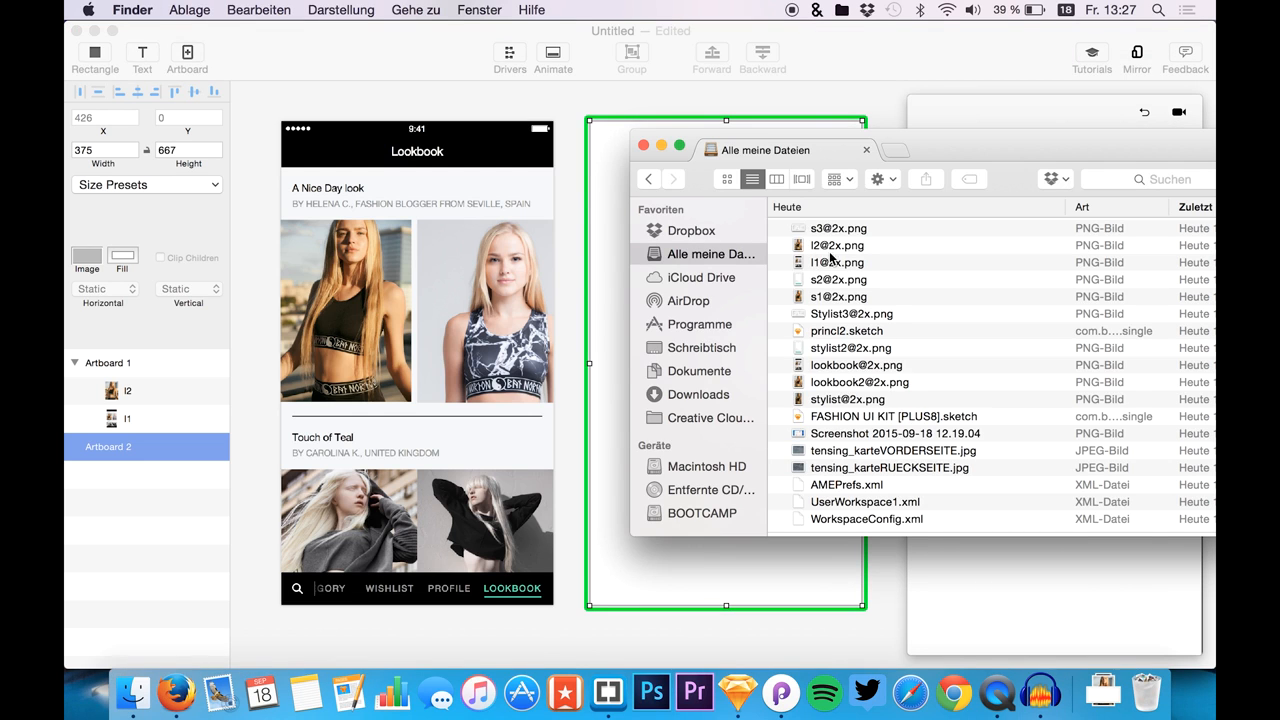
pyautogui.moveTo(806, 303); pyautogui.dragTo(723, 363)
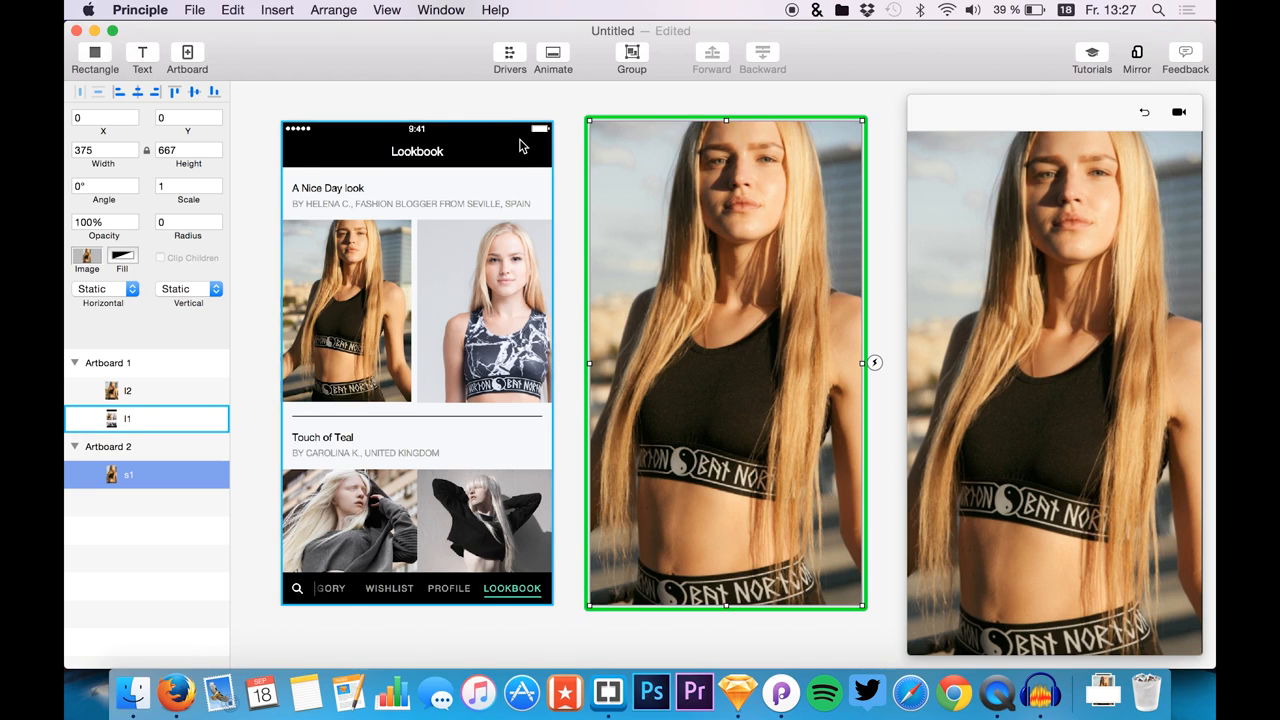
# - Cover Artboard 2 with a 375 by 667 rectangle at X 0, Y 0, filled black at 18% opacity
pyautogui.press('r')
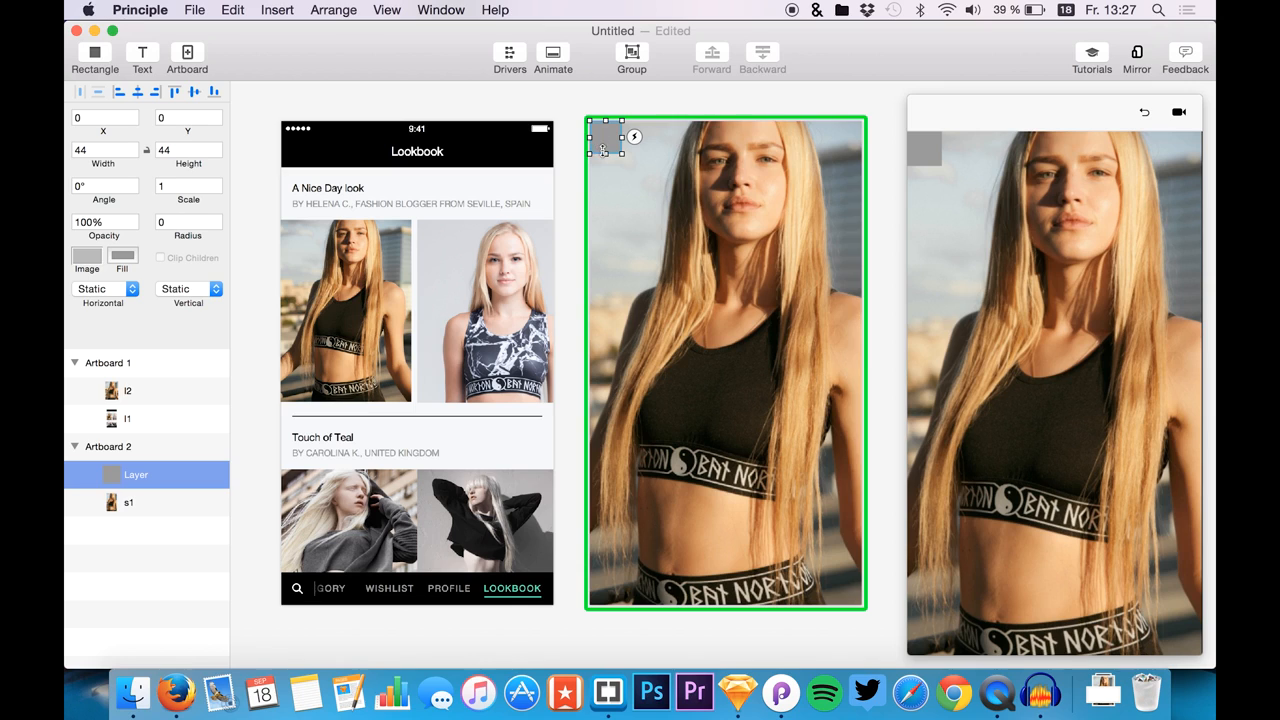
pyautogui.moveTo(621, 151); pyautogui.dragTo(866, 605)
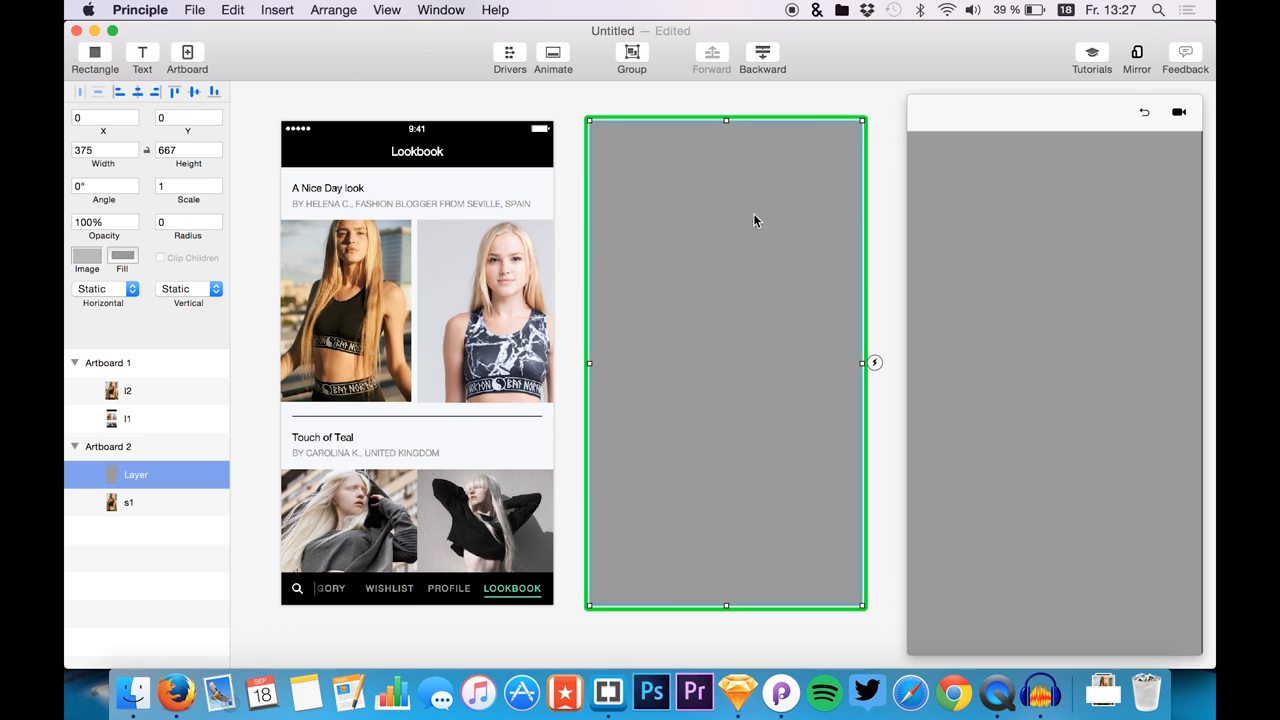
pyautogui.click(121, 257)
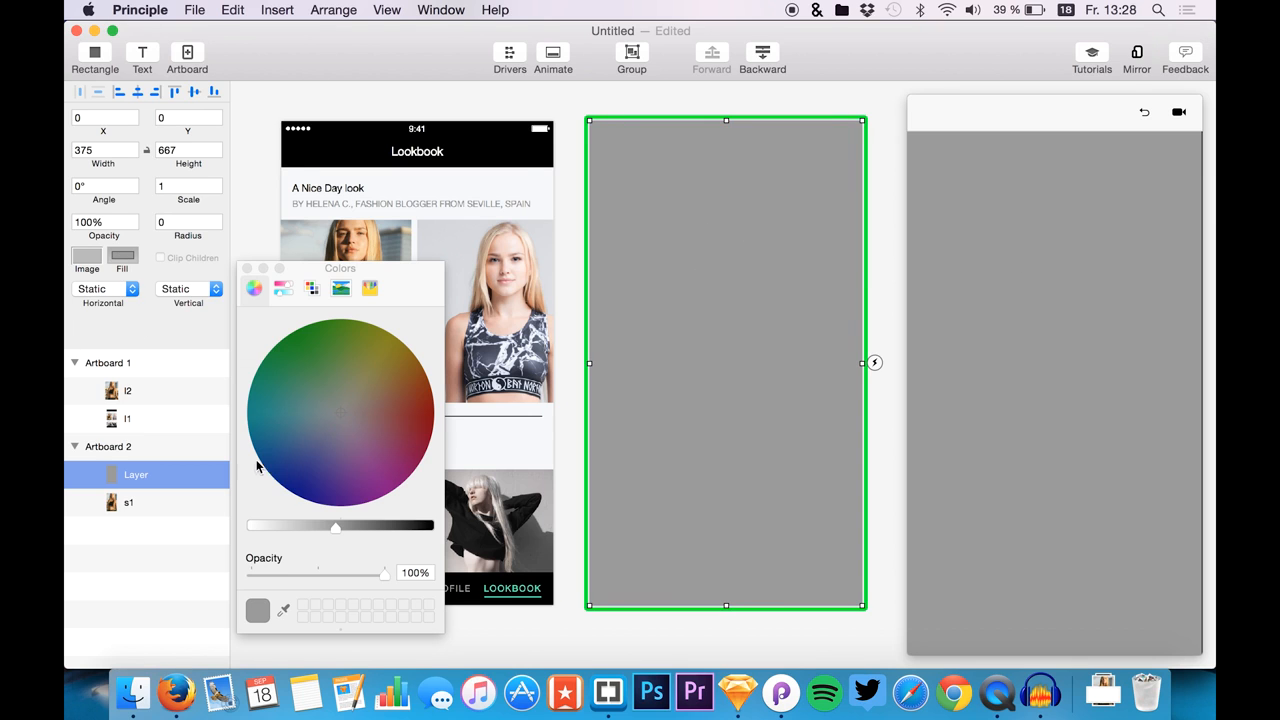
pyautogui.moveTo(335, 528); pyautogui.dragTo(477, 540)
pyautogui.moveTo(314, 566); pyautogui.dragTo(278, 580)
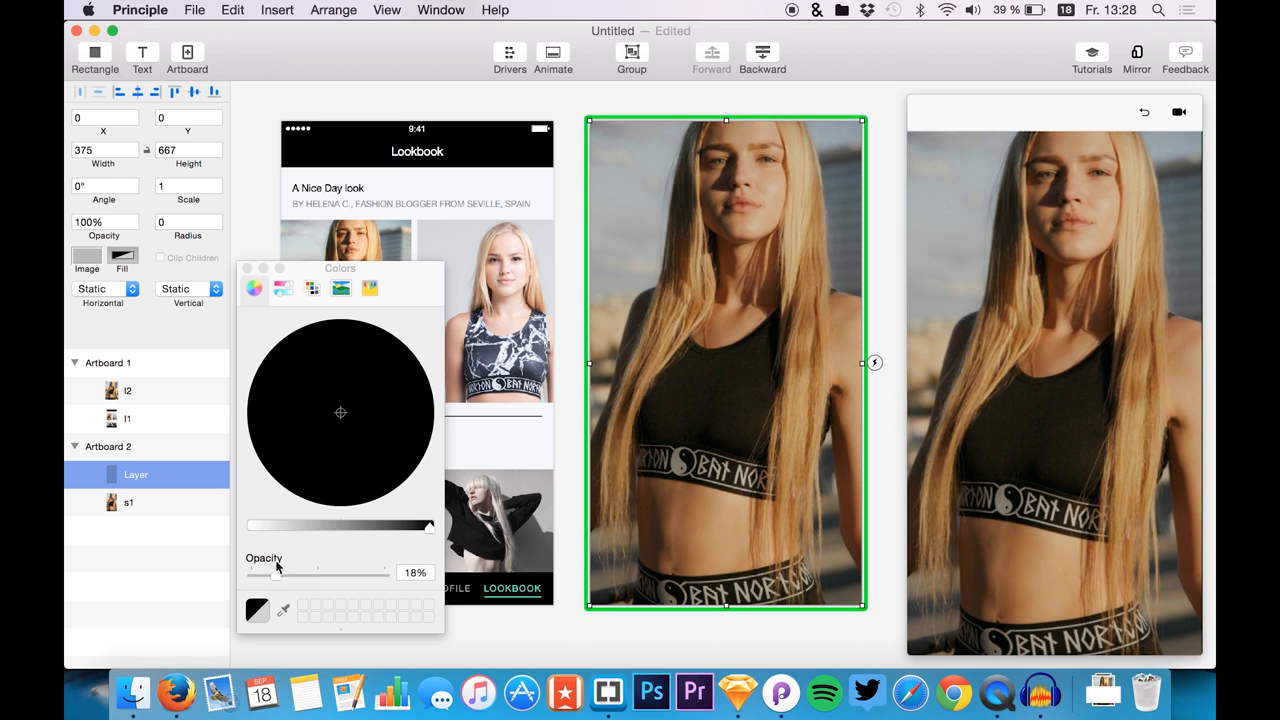
pyautogui.click(247, 268)
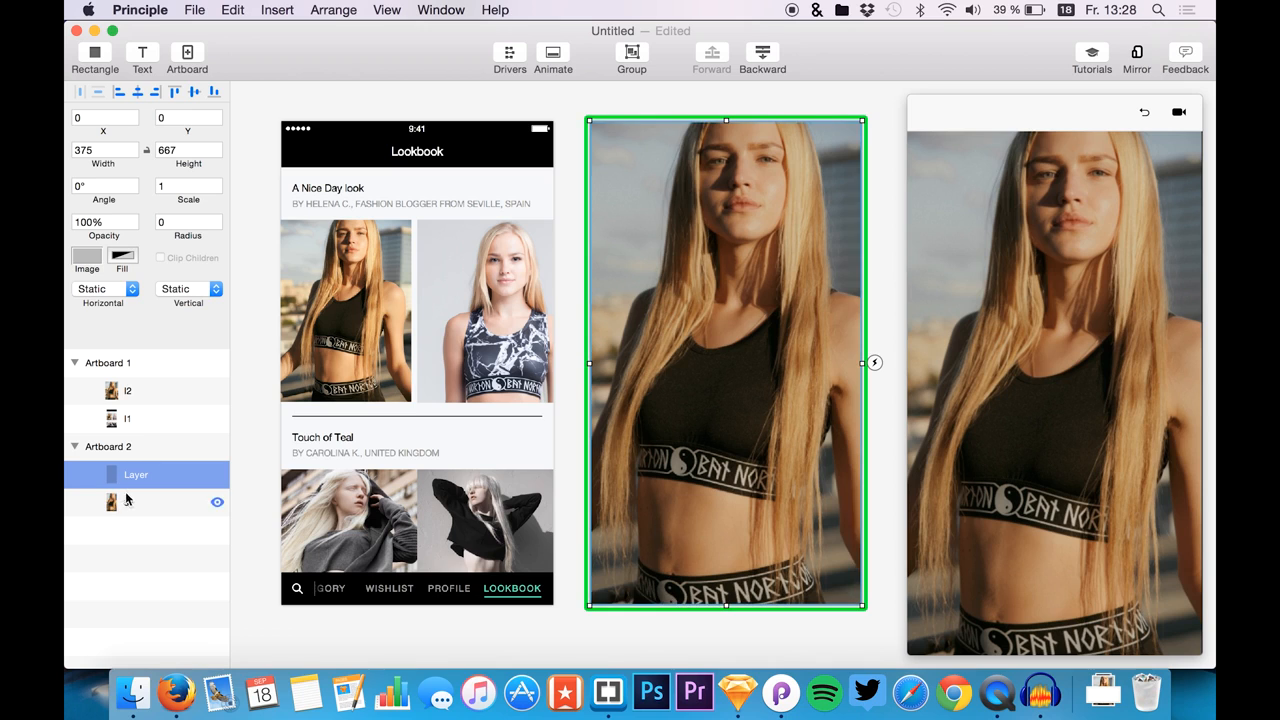
pyautogui.click(133, 692)
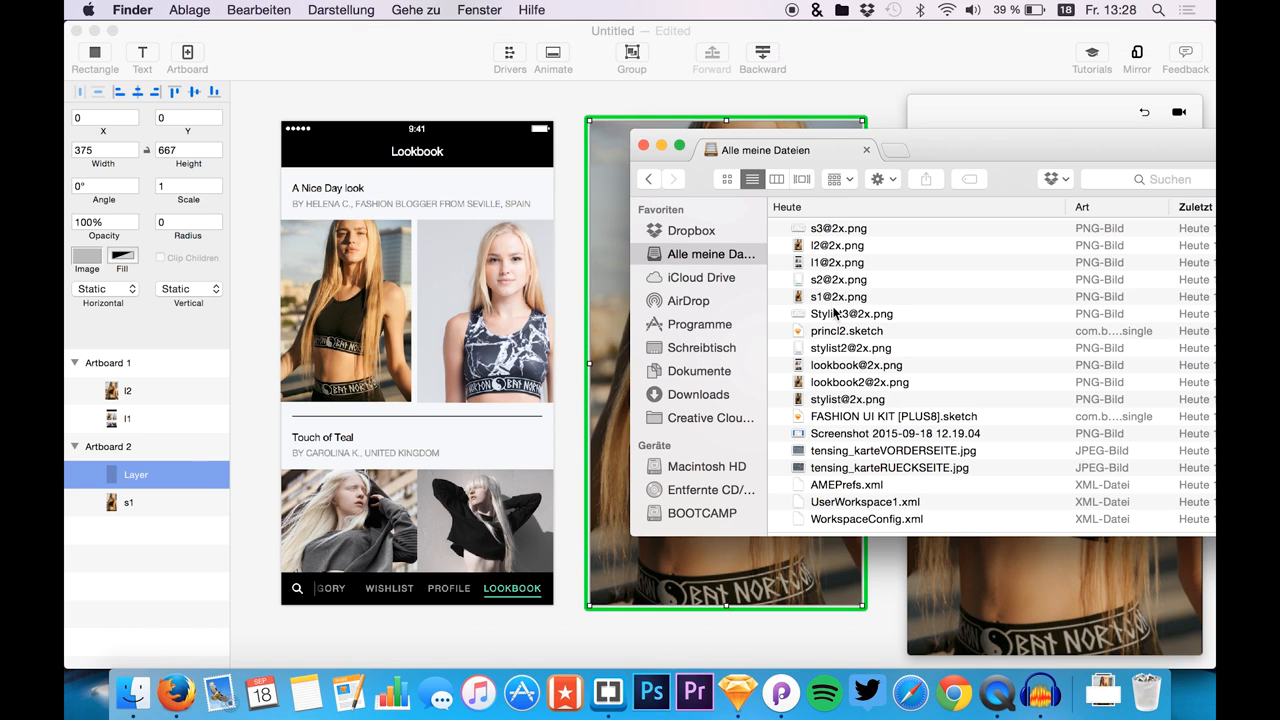
pyautogui.moveTo(832, 286); pyautogui.dragTo(609, 338)
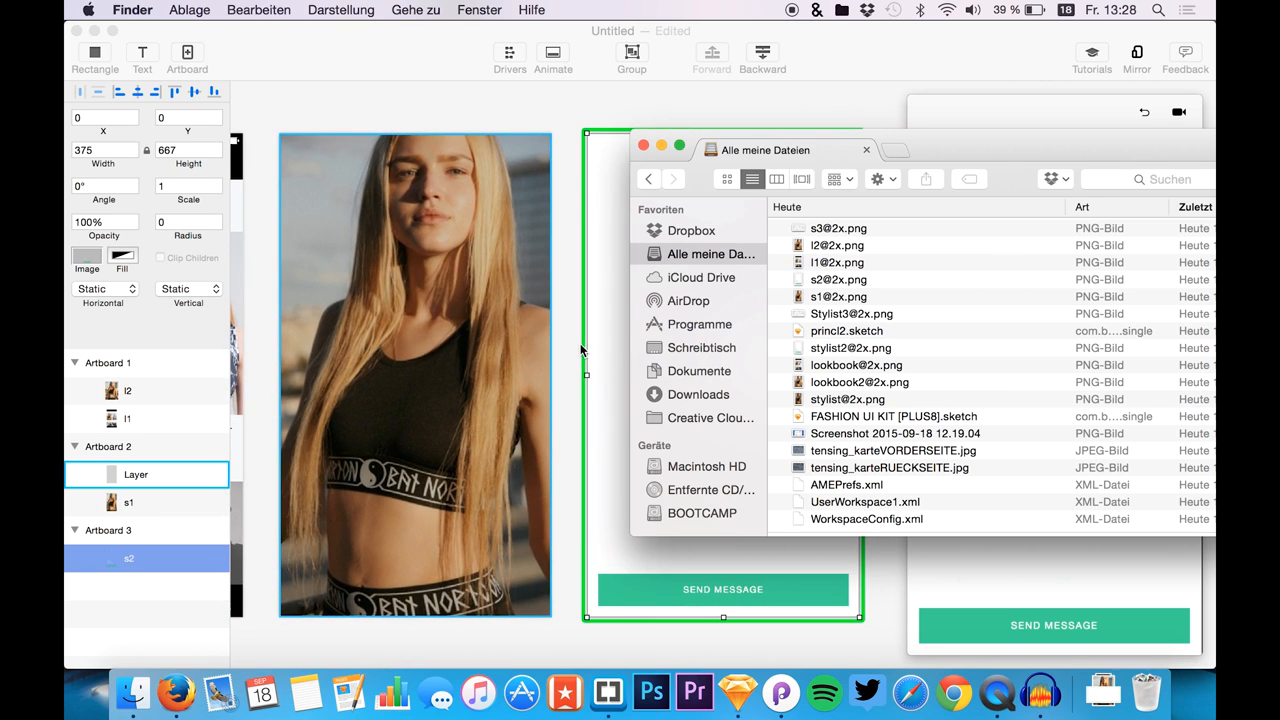
pyautogui.click(547, 330)
pyautogui.press('super+z')
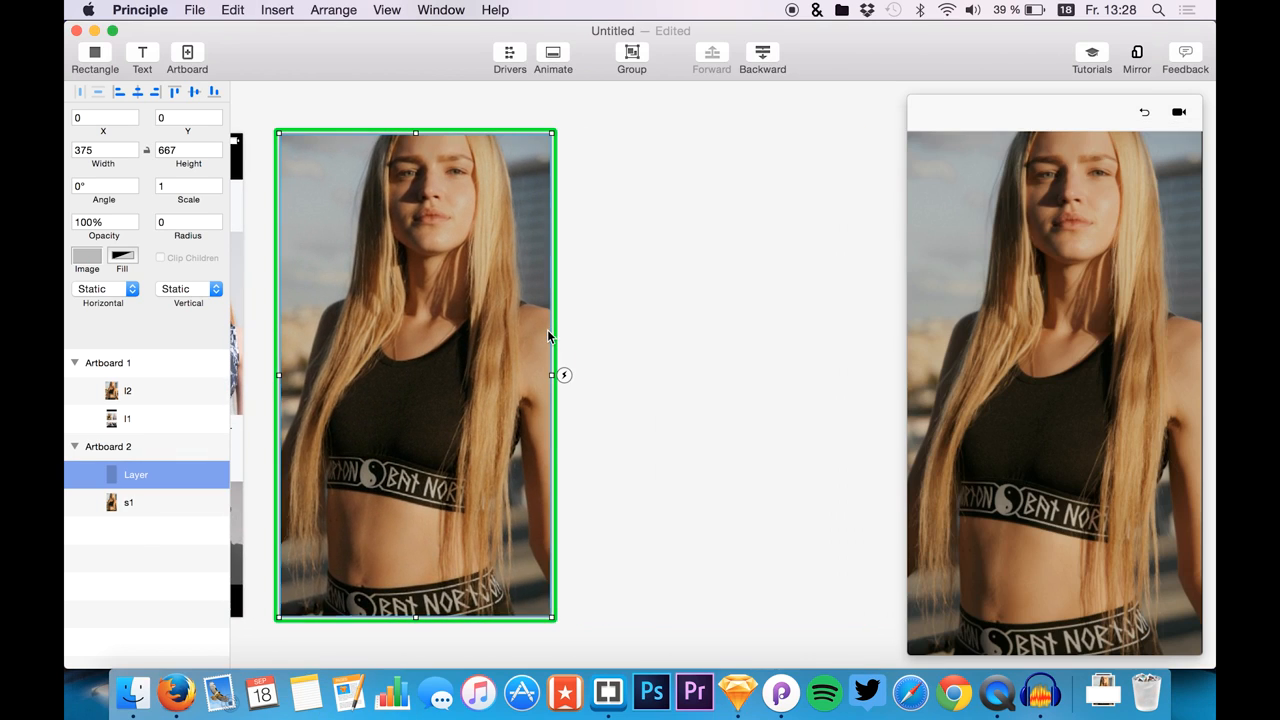
pyautogui.click(176, 449)
pyautogui.click(152, 475)
pyautogui.click(133, 692)
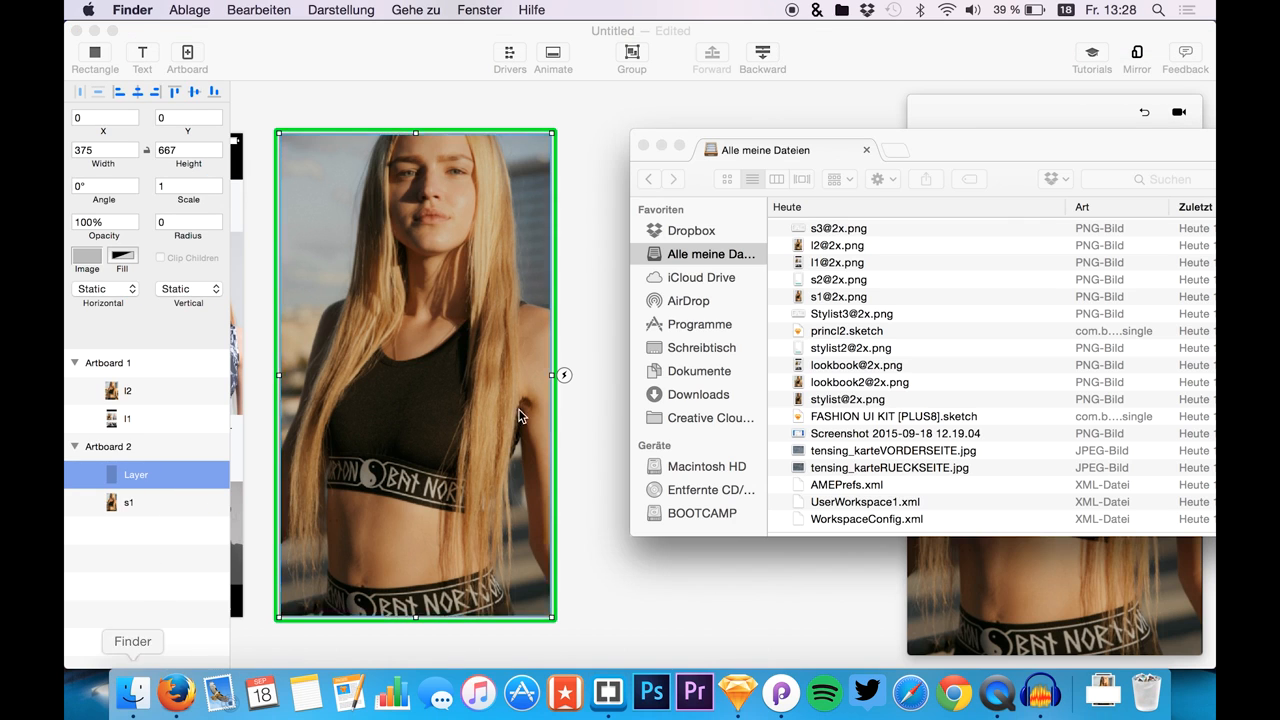
pyautogui.moveTo(843, 287); pyautogui.dragTo(470, 335)
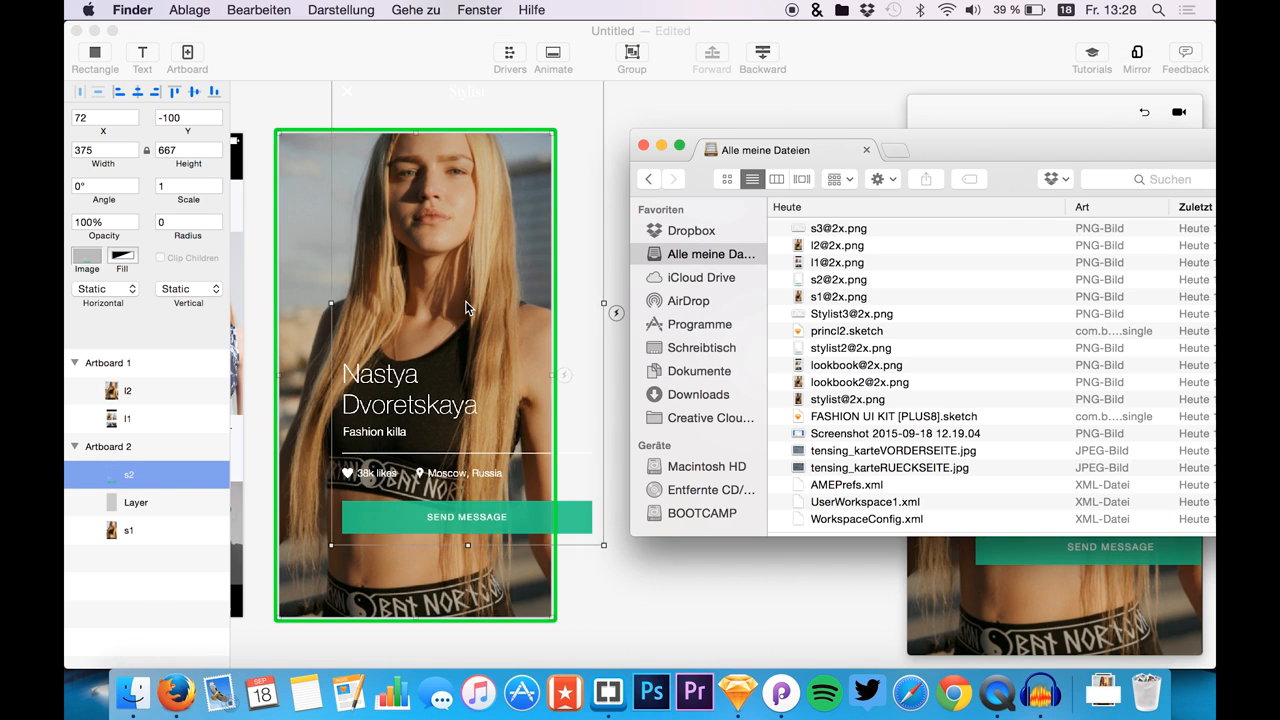
pyautogui.moveTo(427, 405); pyautogui.dragTo(416, 415)
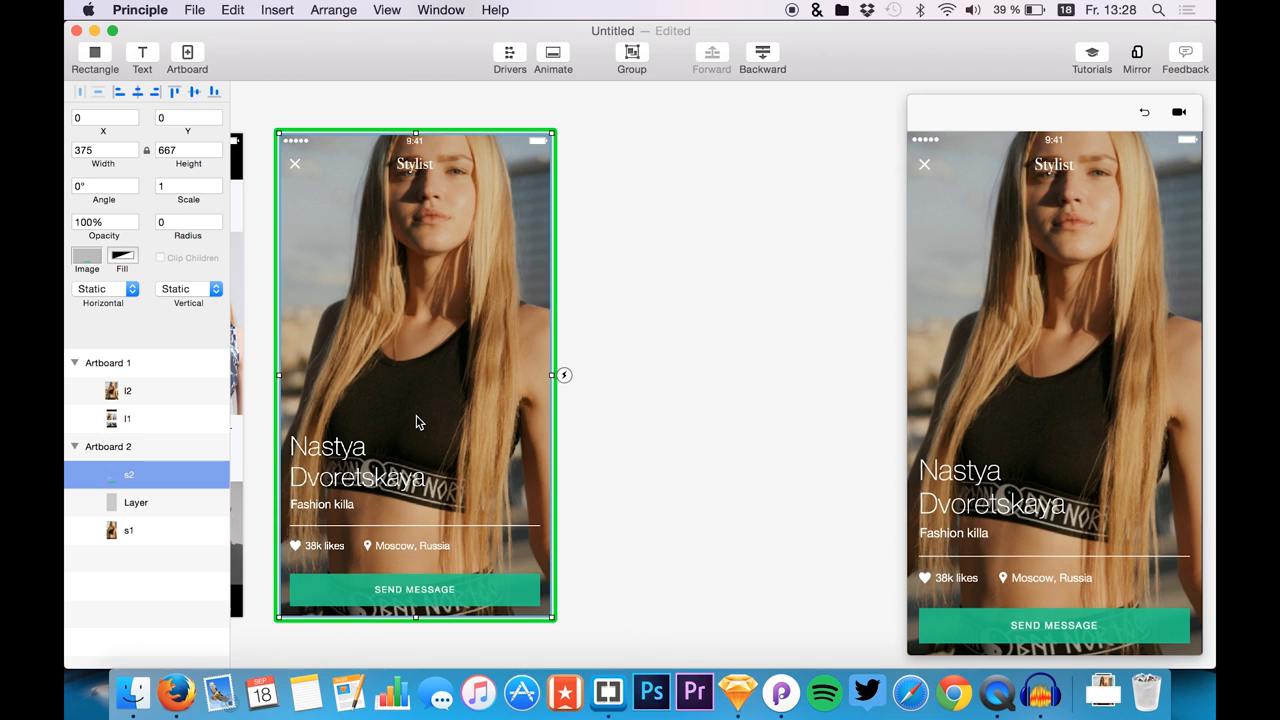
pyautogui.click(140, 700)
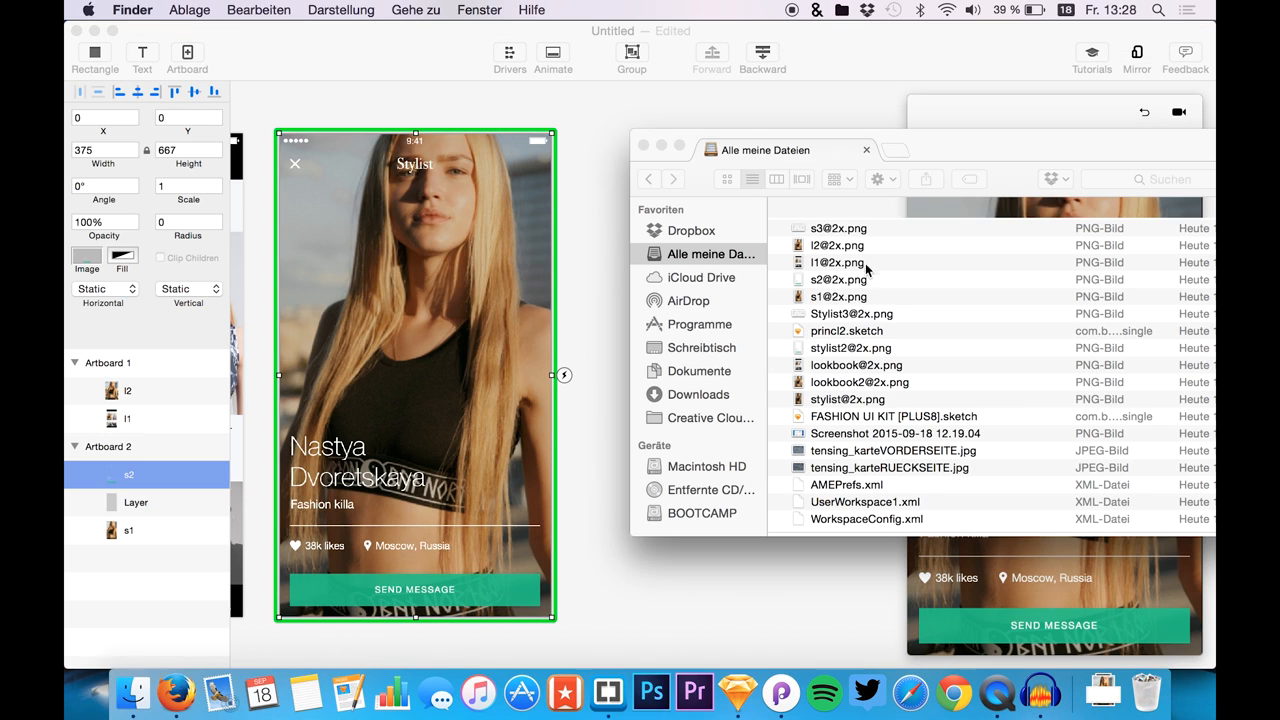
pyautogui.moveTo(832, 230); pyautogui.dragTo(420, 205)
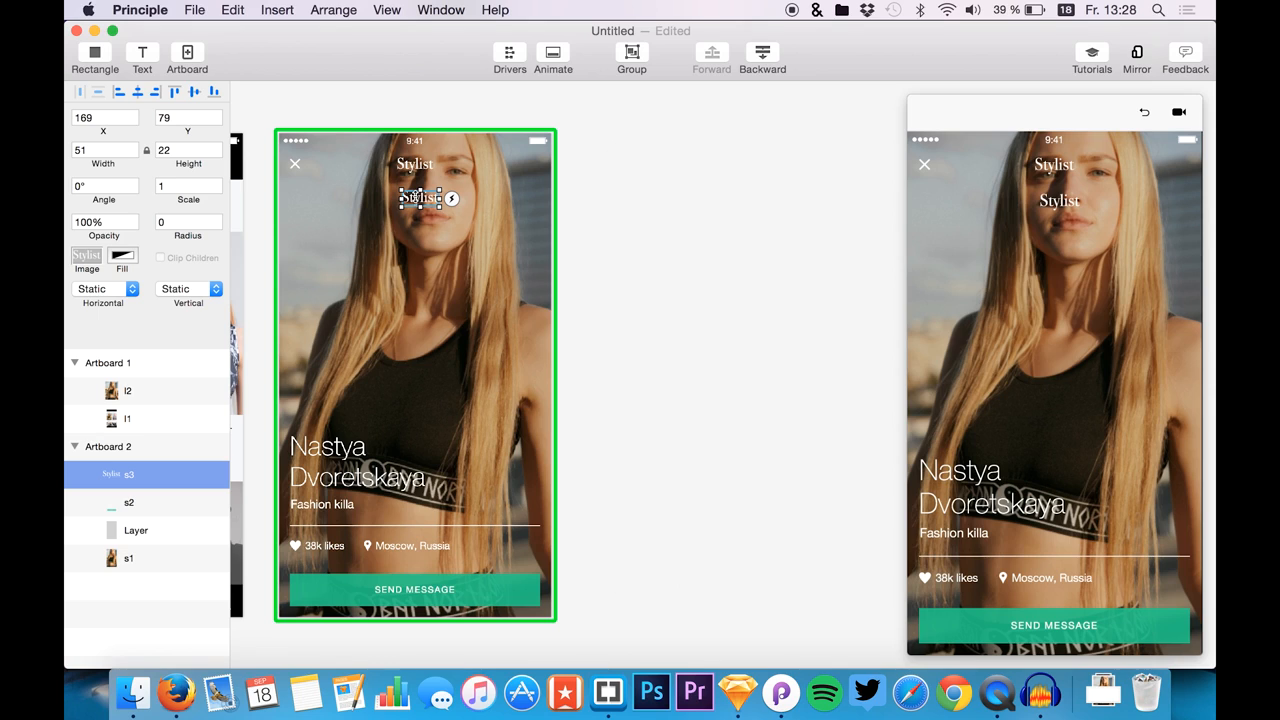
pyautogui.moveTo(414, 195); pyautogui.dragTo(413, 160)
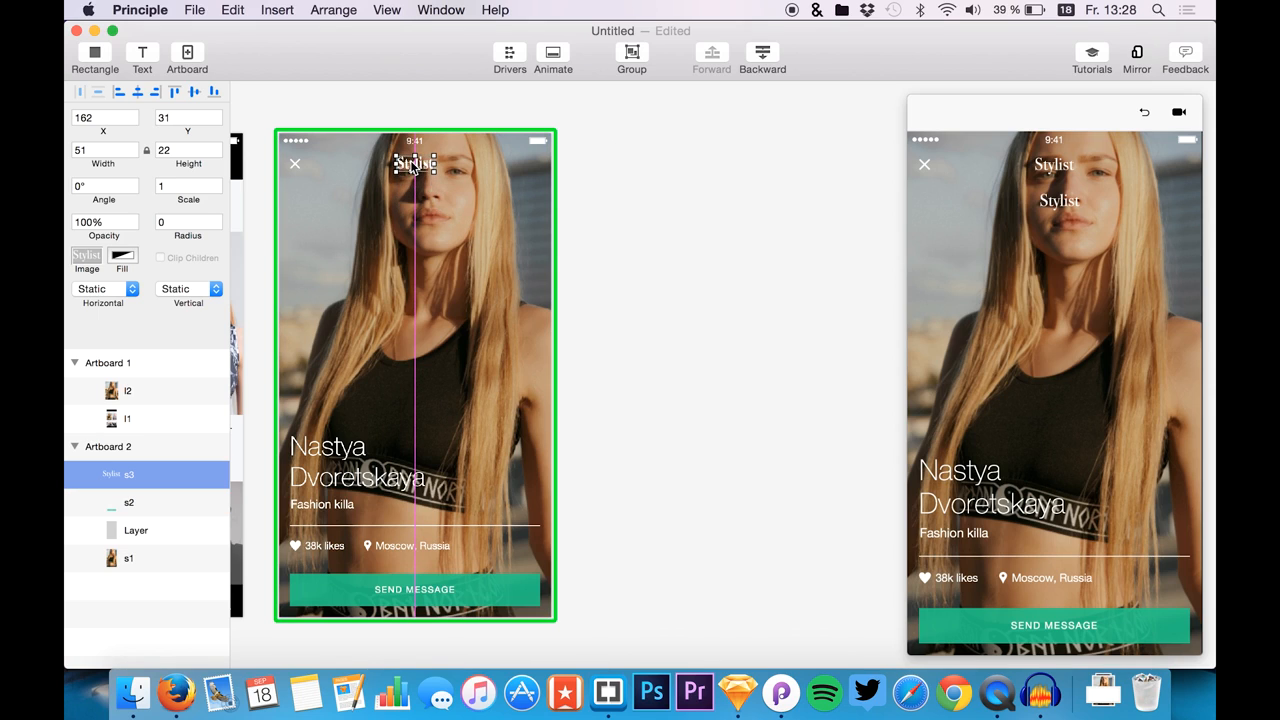
pyautogui.press('Down')
pyautogui.press('Down')
pyautogui.press('Up')
pyautogui.press('Down')
pyautogui.press('Right')
pyautogui.press('Left')
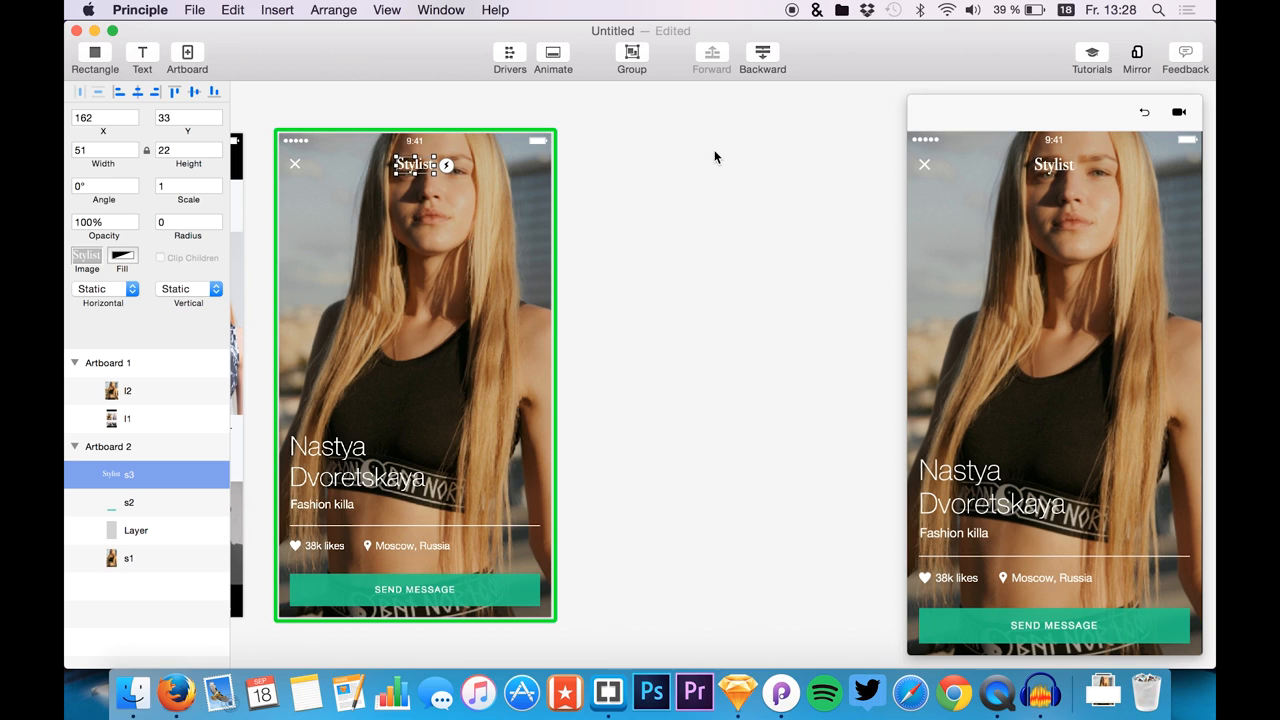
pyautogui.click(814, 267)
# - Rename the s1 photo layer in Artboard 2 as l2 to match the look photo layer in Artboard 1
pyautogui.hscroll(-5, 814, 260)
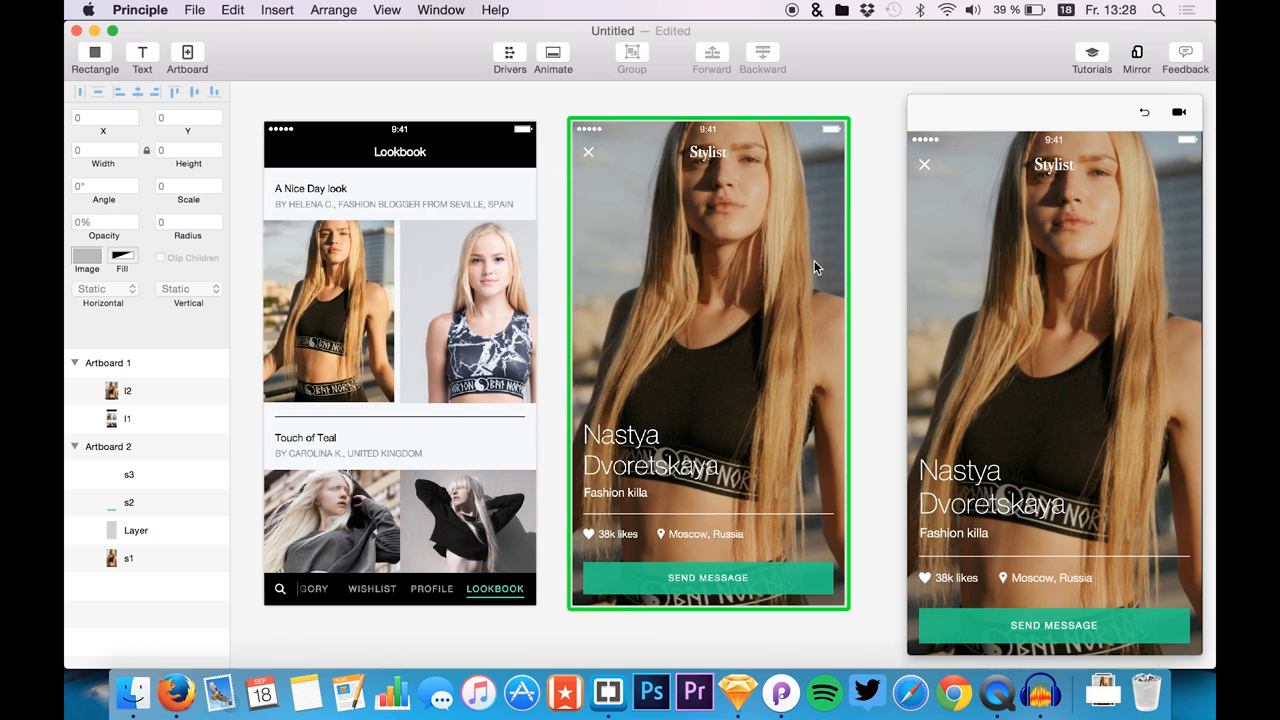
pyautogui.click(363, 307)
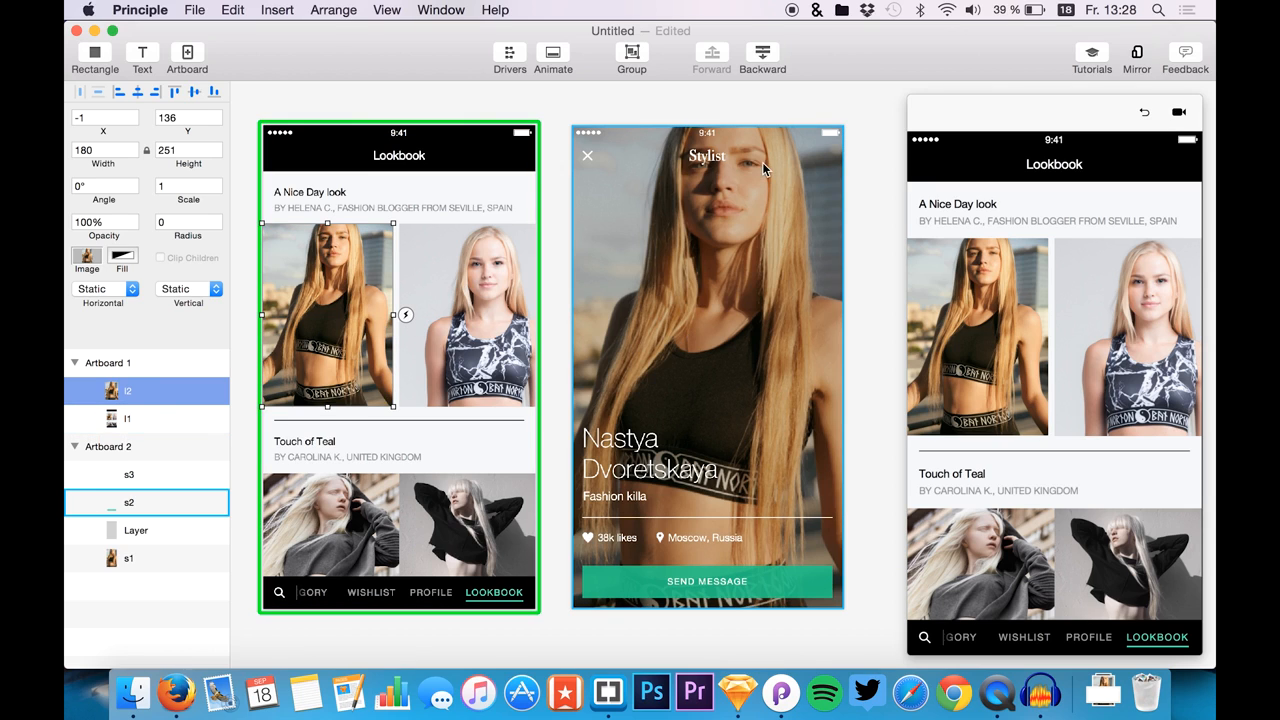
pyautogui.click(750, 186)
pyautogui.click(335, 293)
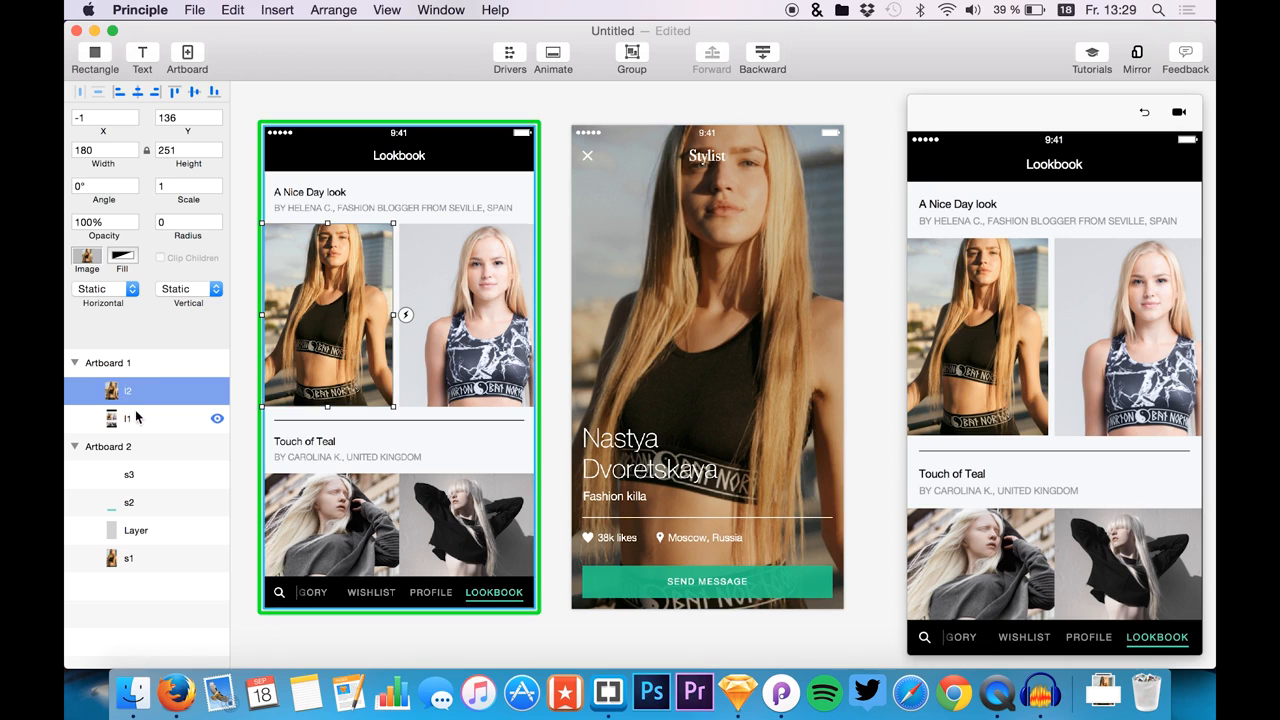
pyautogui.click(134, 563)
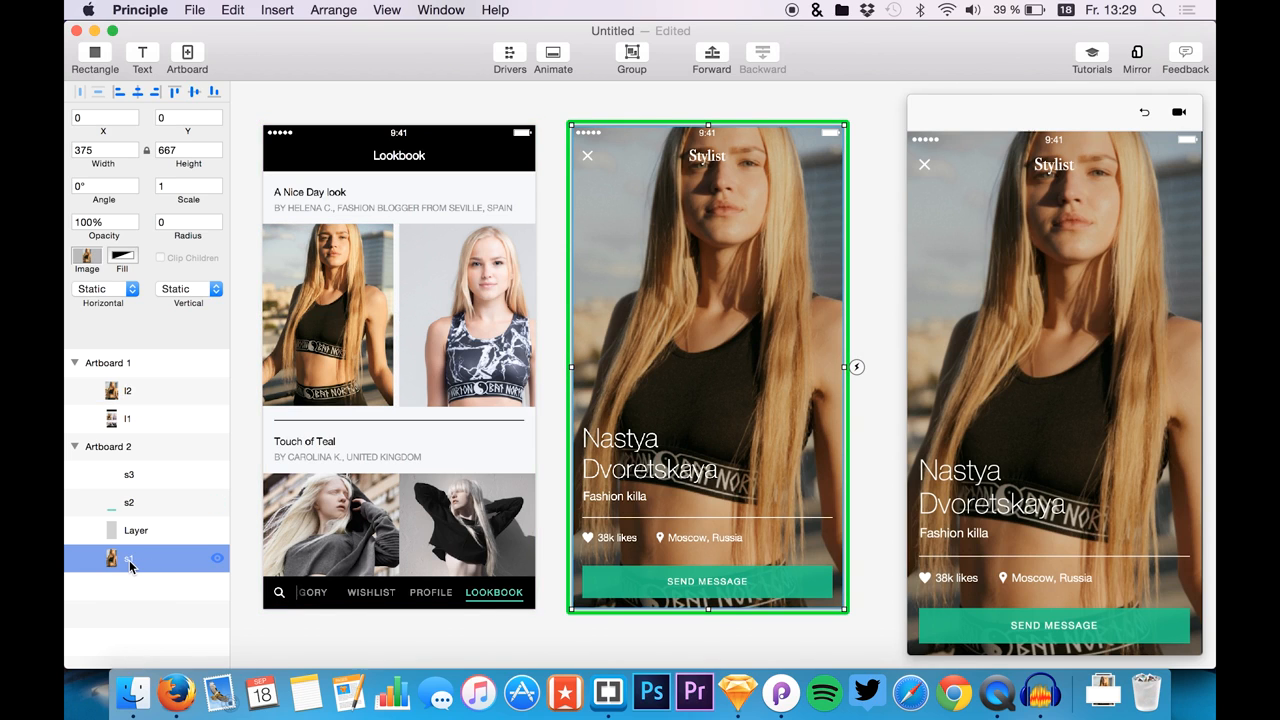
pyautogui.doubleClick(129, 562)
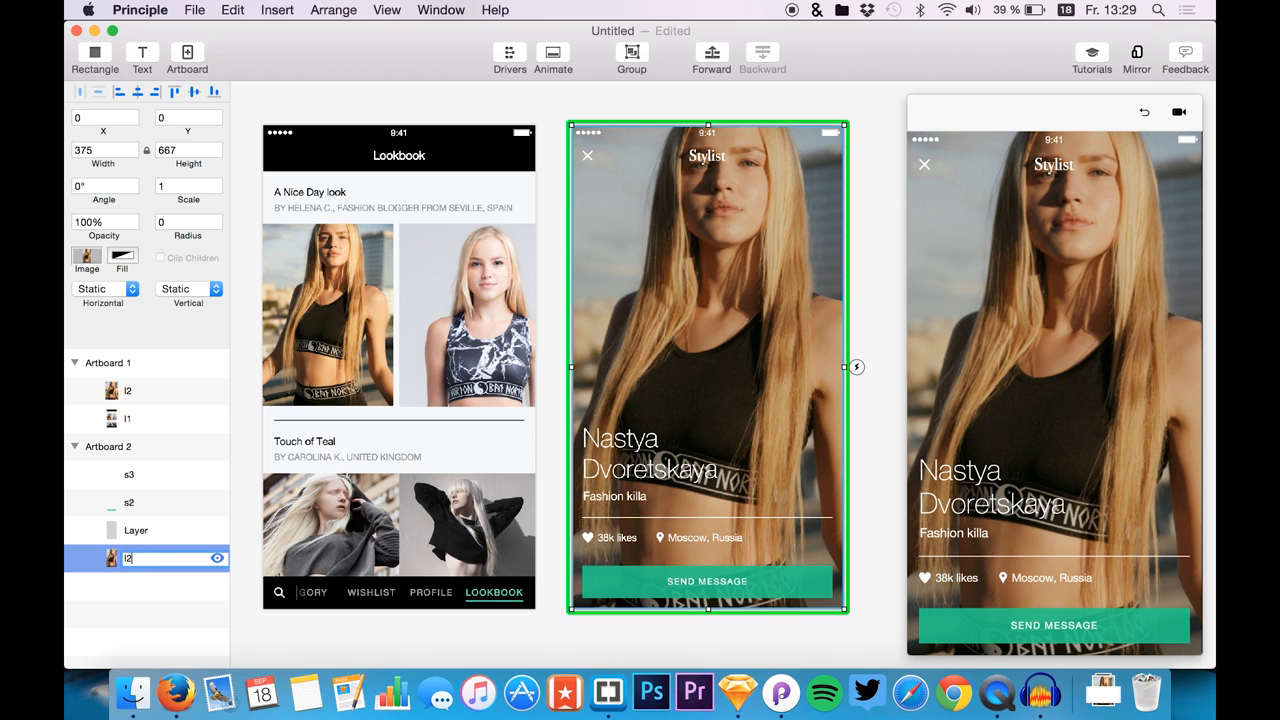
# - Add a Tap transition from the l2 look photo in Artboard 1 to Artboard 2
pyautogui.click(380, 316)
pyautogui.click(405, 316)
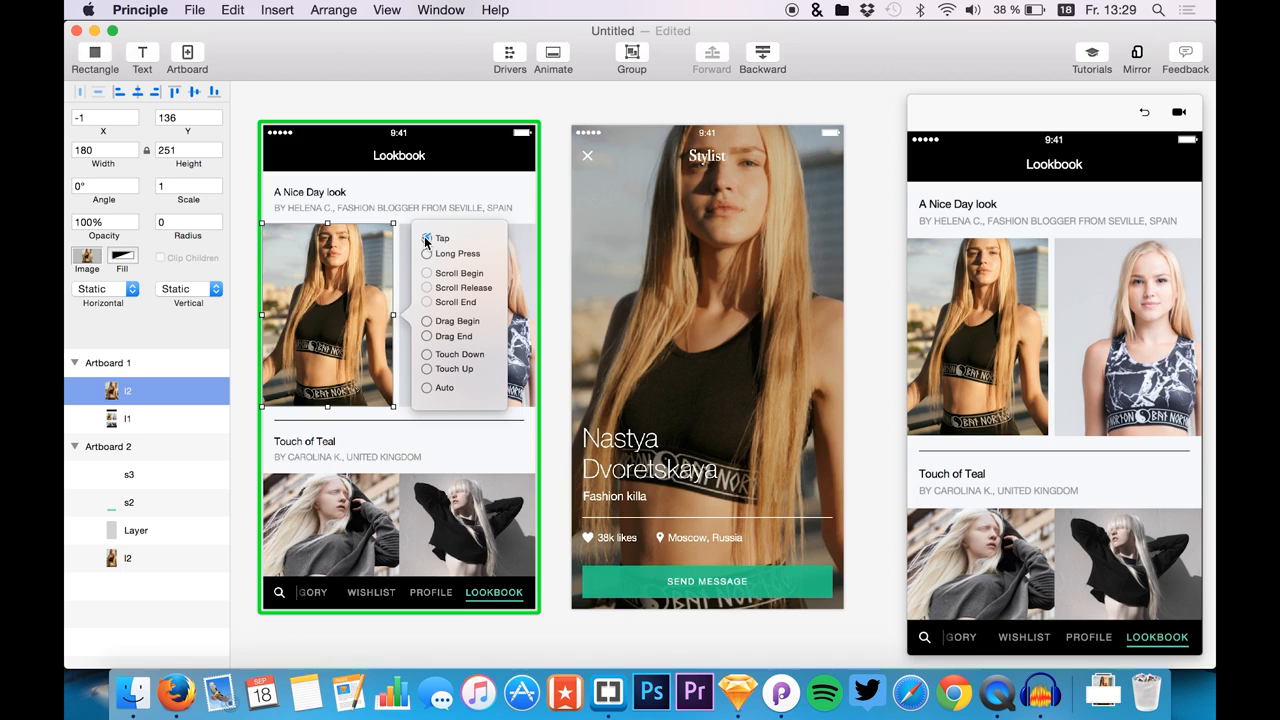
pyautogui.moveTo(610, 256); pyautogui.dragTo(692, 319)
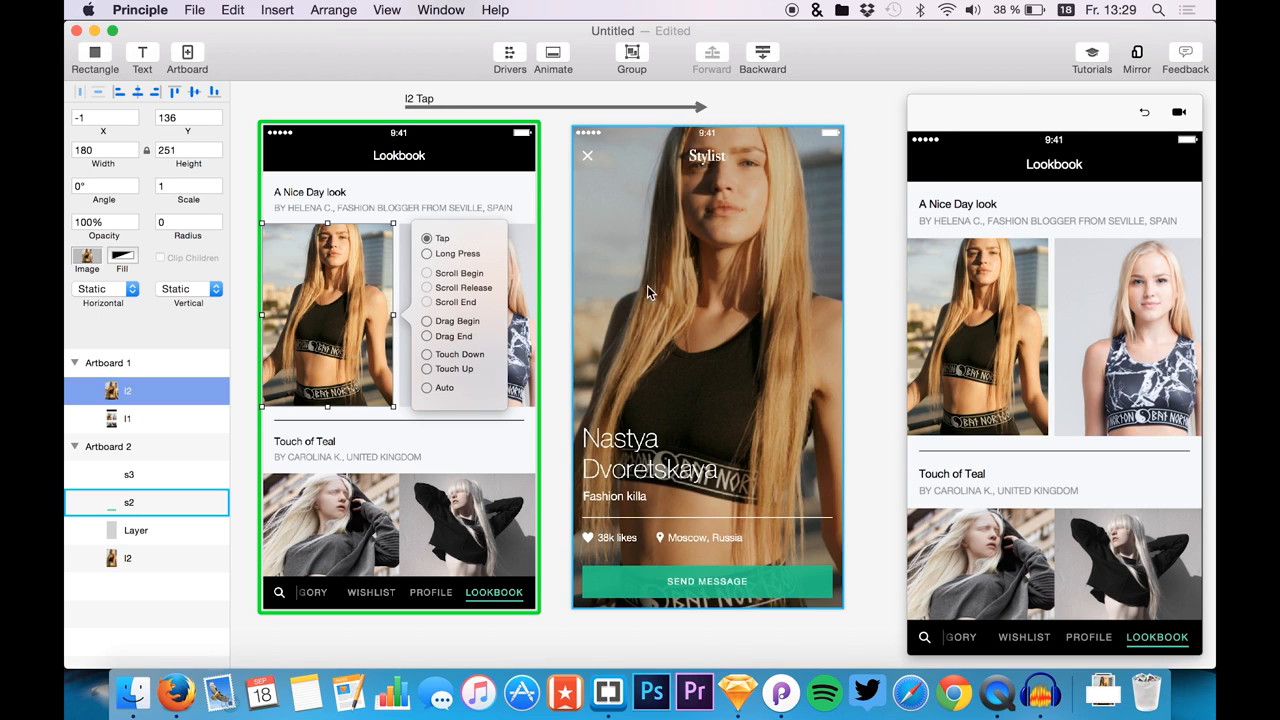
pyautogui.click(565, 241)
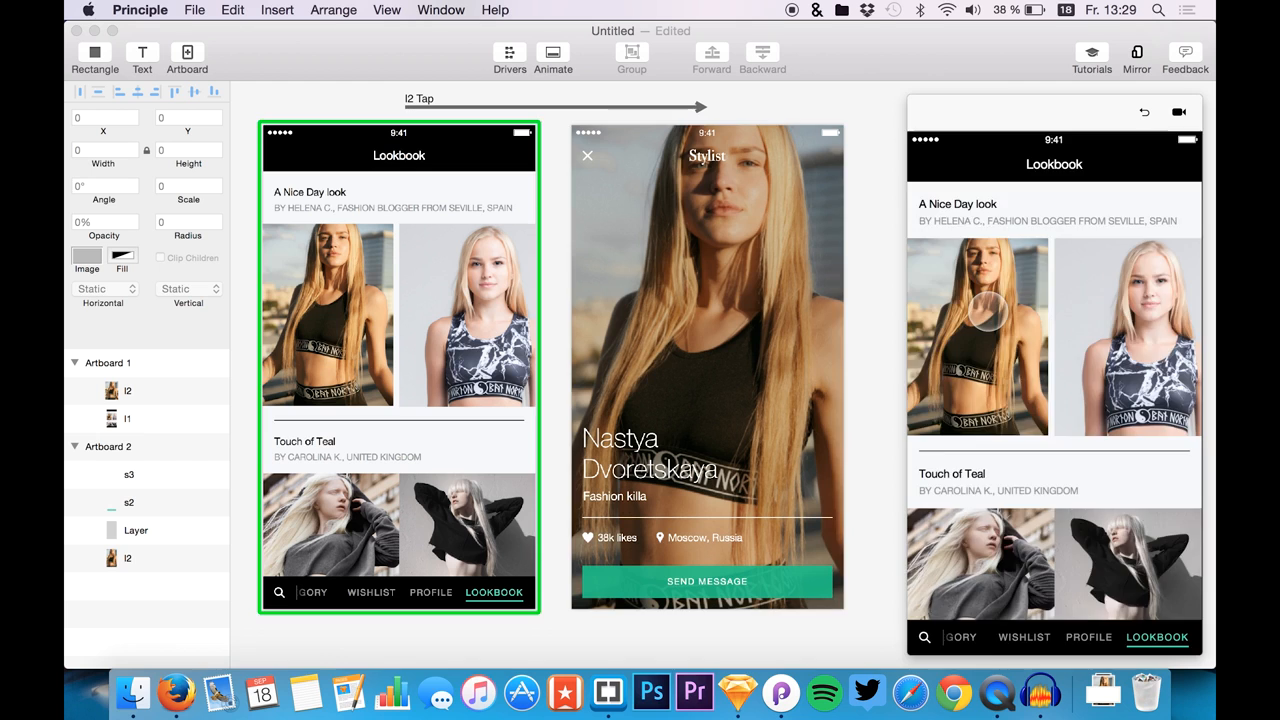
# - Play the look photo's tap transition in the preview several times, rewinding to the lookbook screen after each run
pyautogui.click(988, 312)
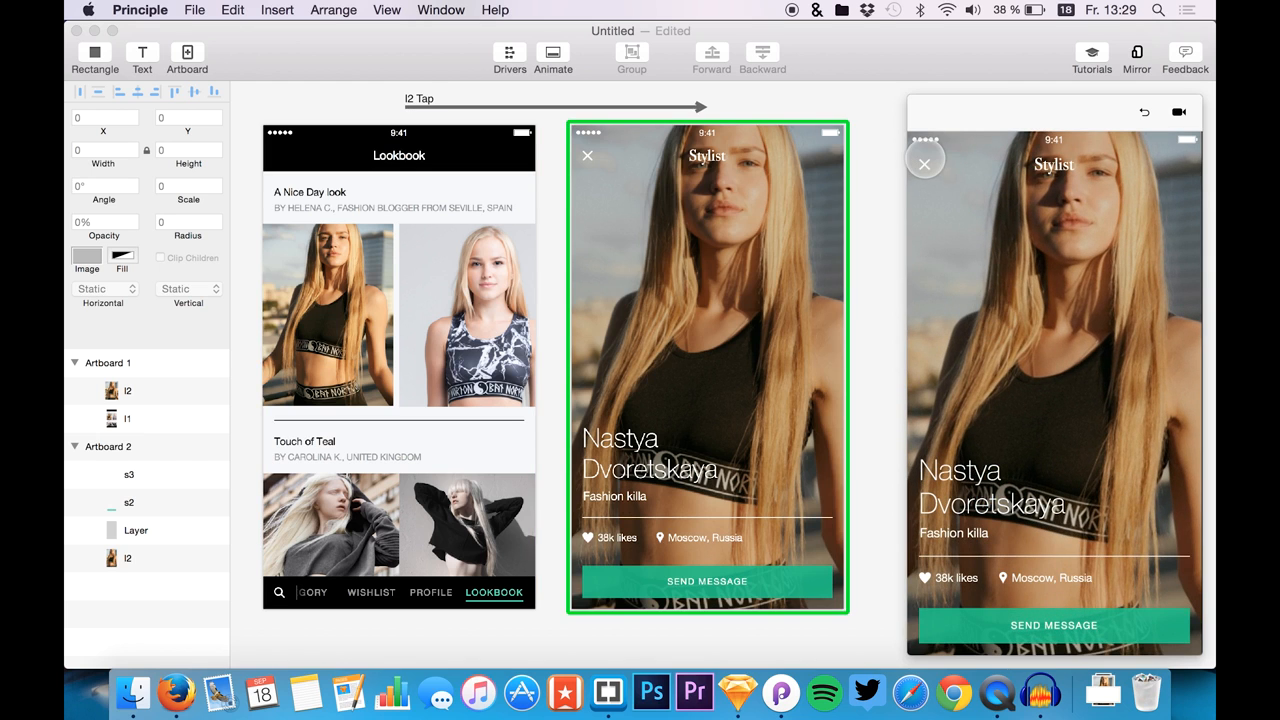
pyautogui.click(1148, 118)
pyautogui.click(932, 312)
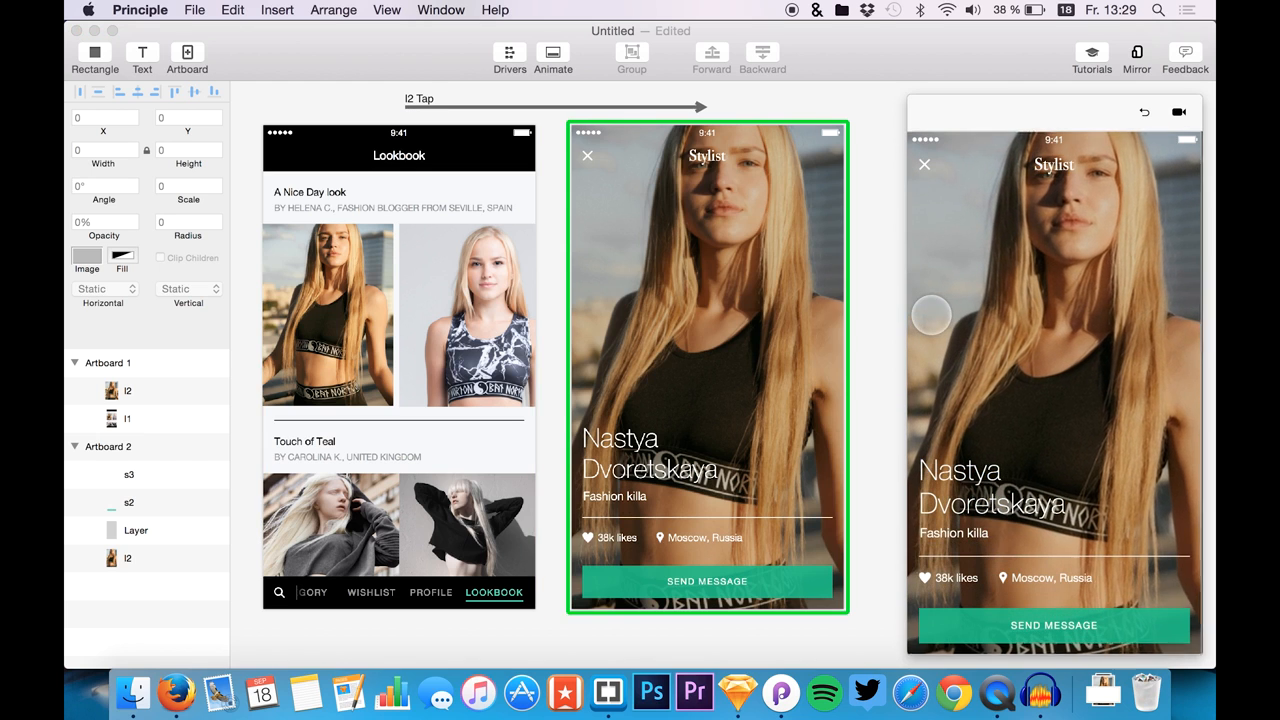
pyautogui.click(1144, 116)
pyautogui.click(932, 312)
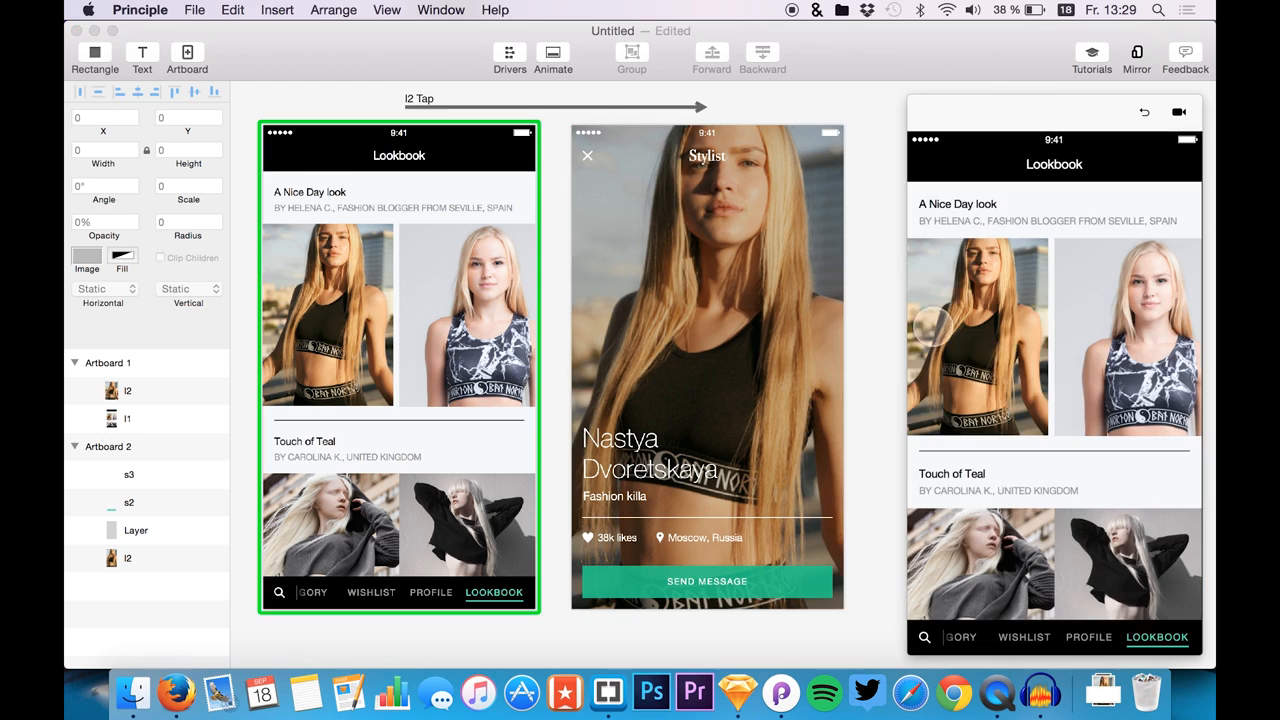
pyautogui.click(1146, 116)
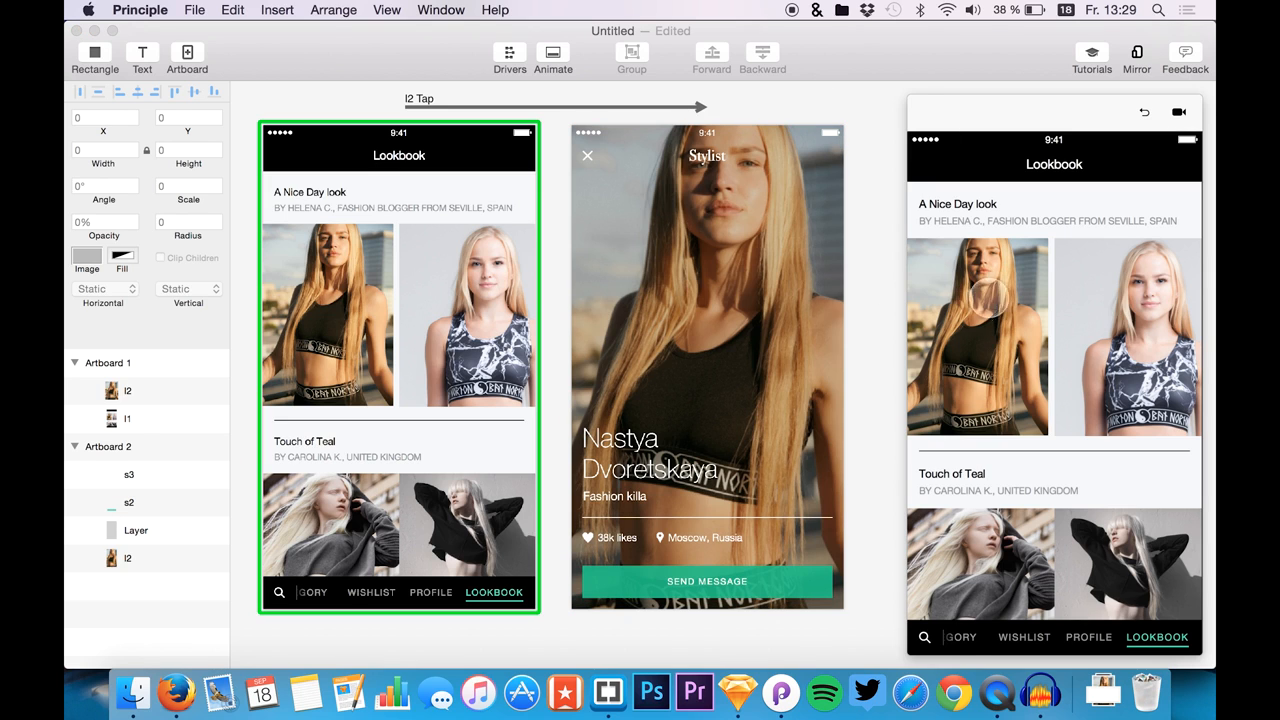
pyautogui.click(988, 287)
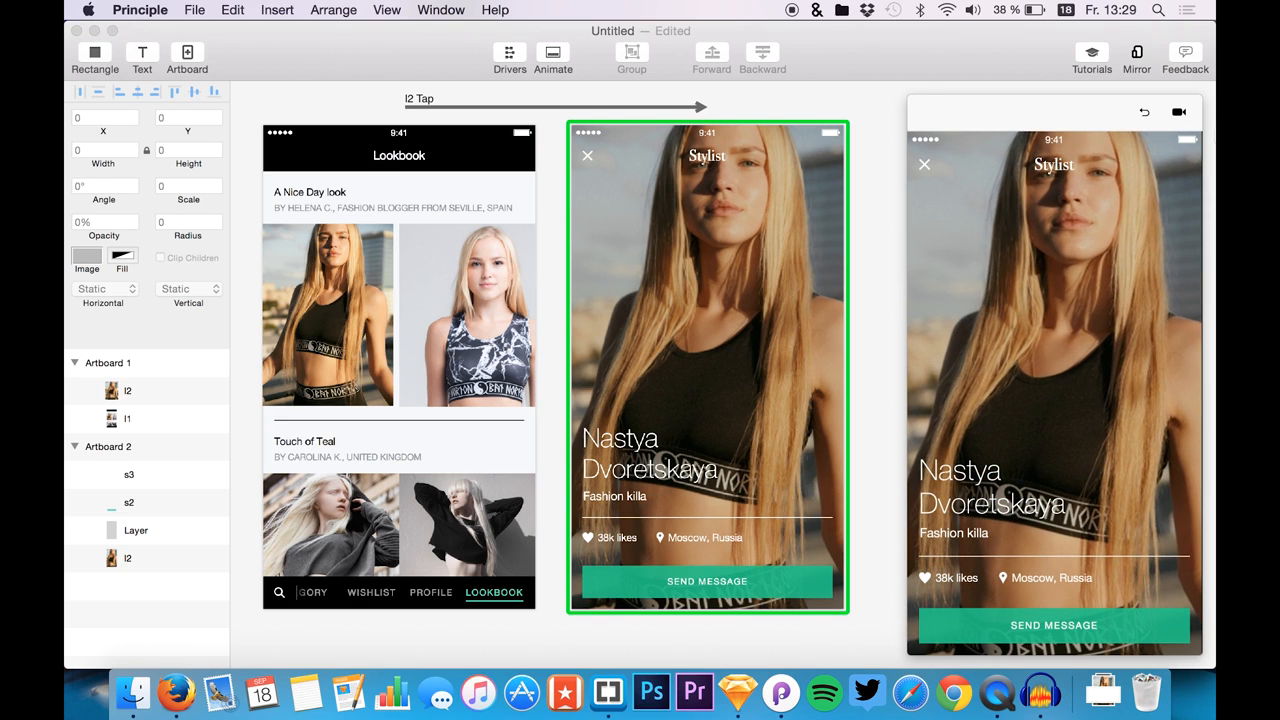
pyautogui.click(1145, 114)
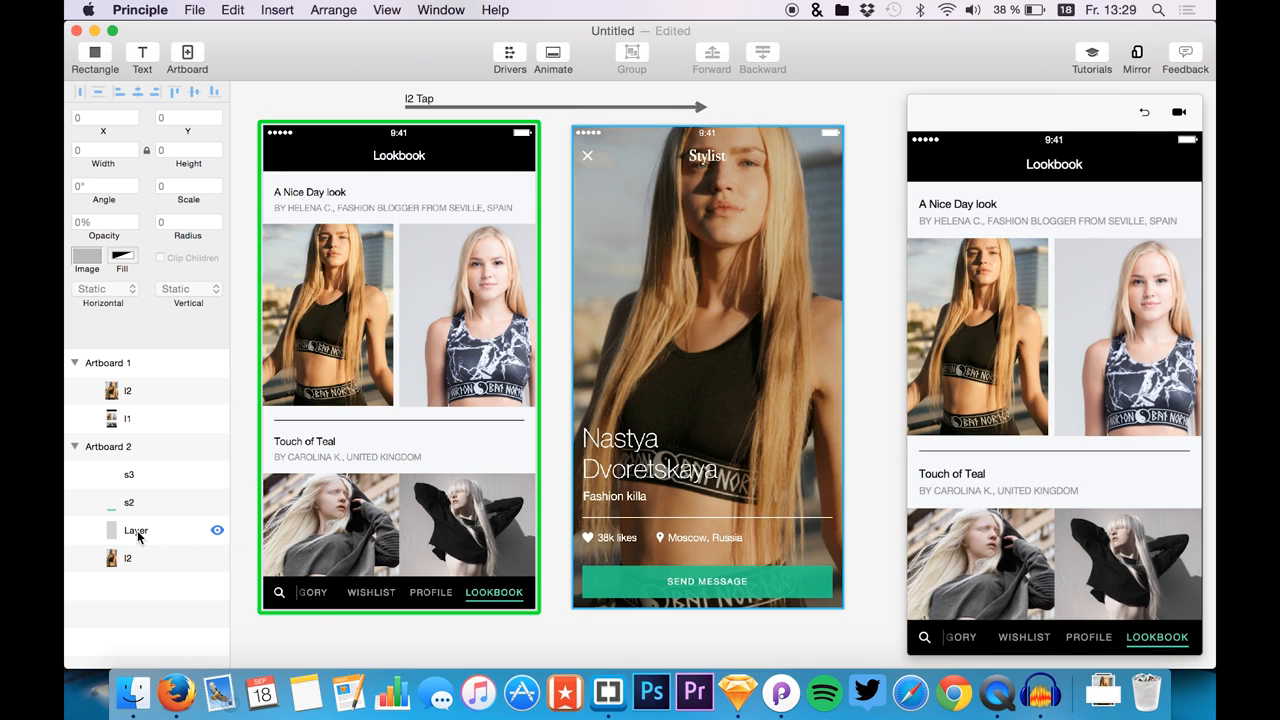
# - Copy the l1 lookbook layer from Artboard 1 and paste it into Artboard 2 directly above the l2 photo layer
pyautogui.click(116, 427)
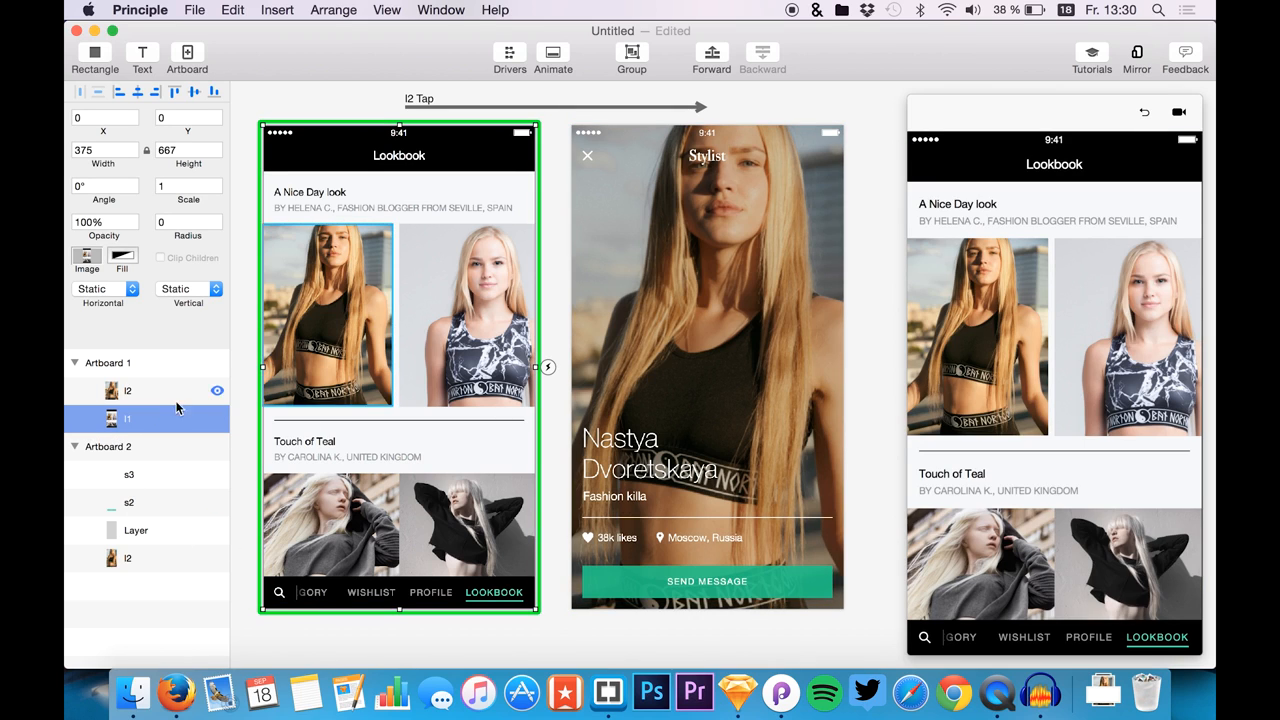
pyautogui.click(125, 552)
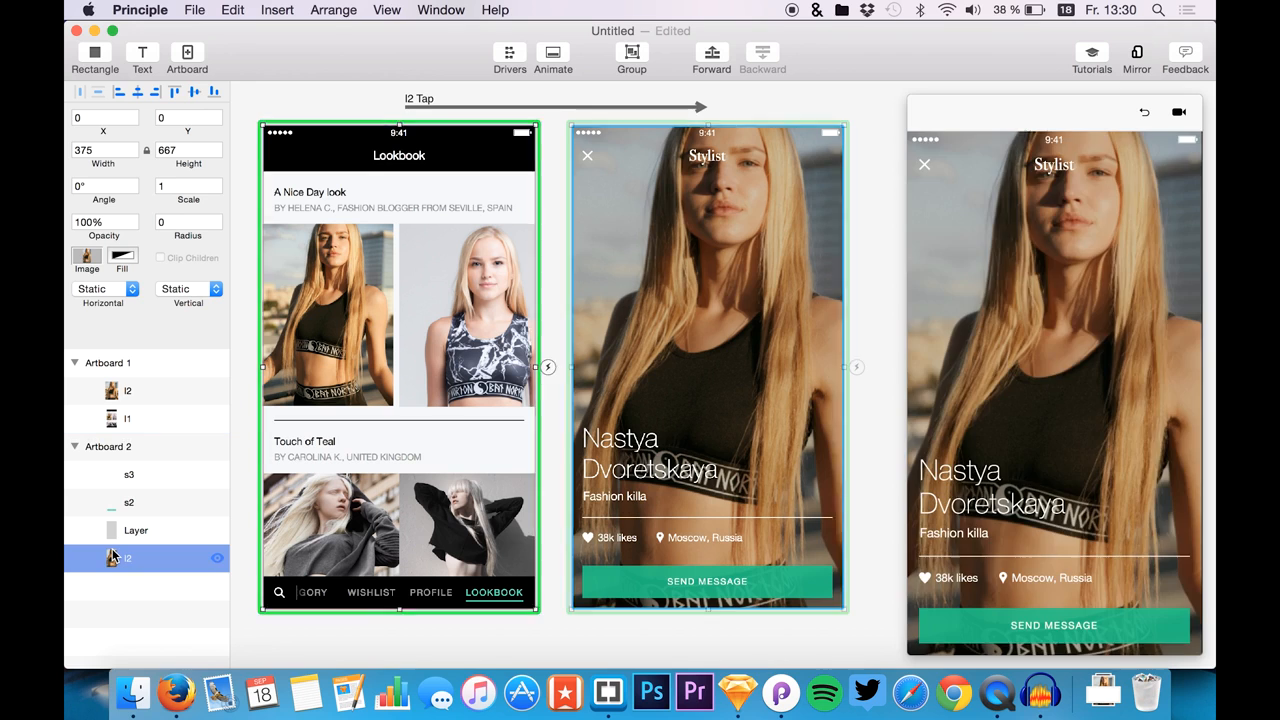
pyautogui.press('super+v')
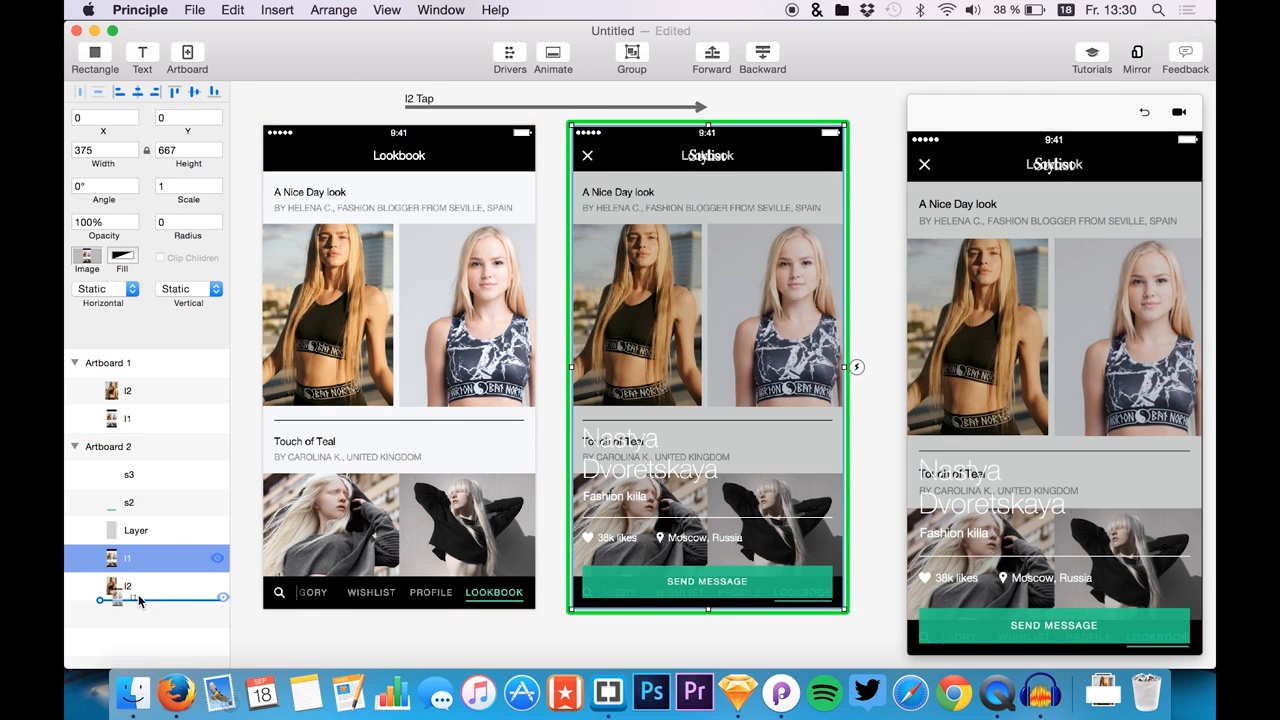
# - Move the l1 lookbook layer beneath the l2 photo layer in Artboard 2
pyautogui.moveTo(138, 597); pyautogui.dragTo(139, 596)
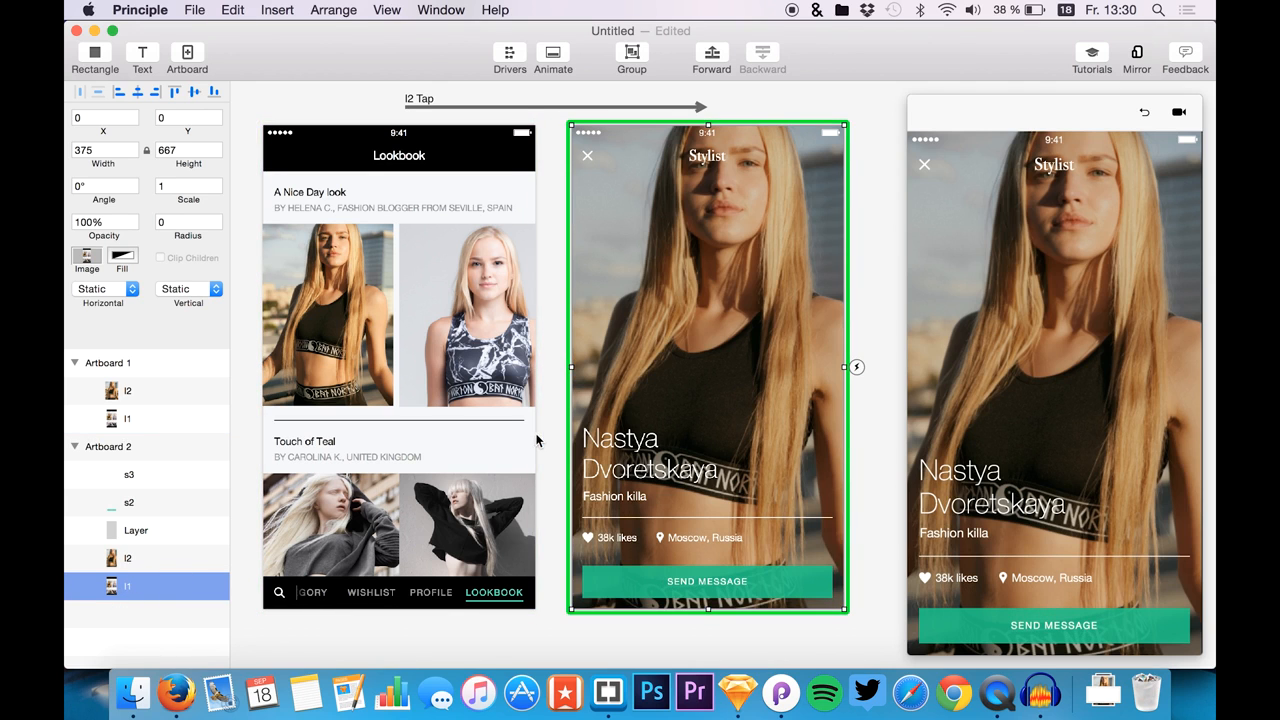
# - Play the look photo's tap transition in the preview several times to check the photo expanding over the lookbook, rewinding after each run
pyautogui.click(1144, 113)
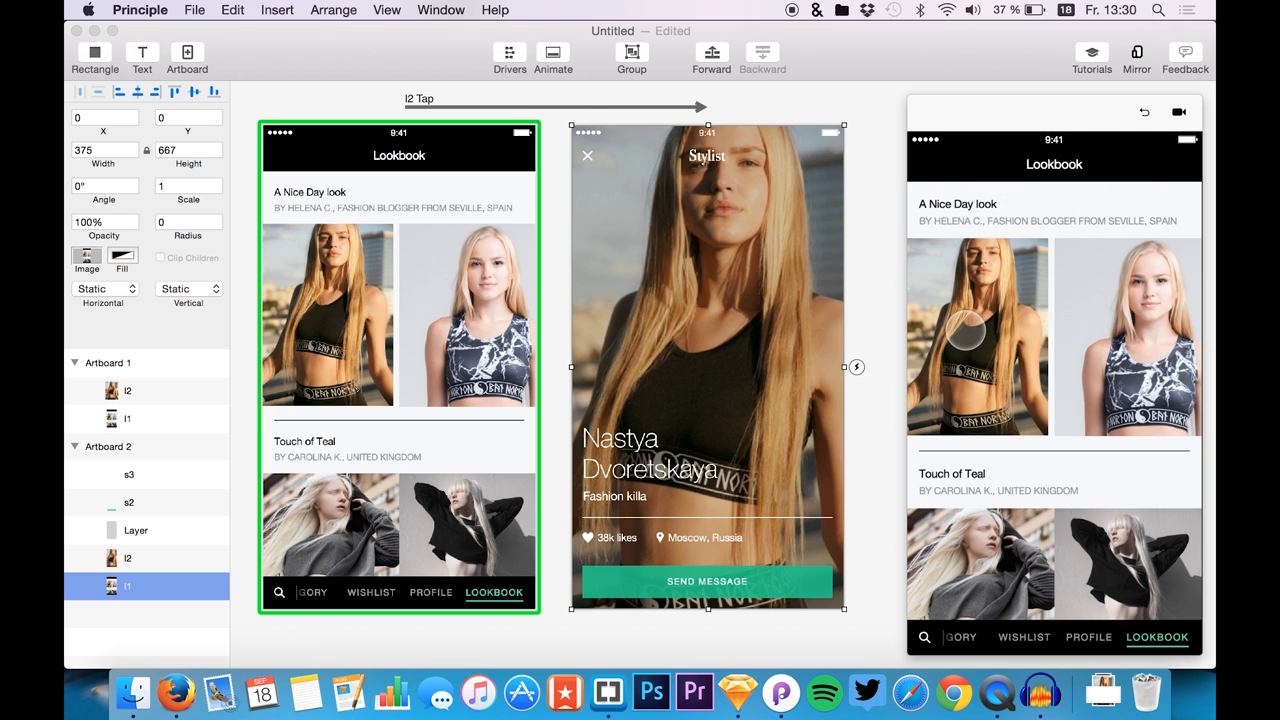
pyautogui.click(965, 330)
pyautogui.click(1144, 112)
pyautogui.click(988, 297)
pyautogui.click(1144, 112)
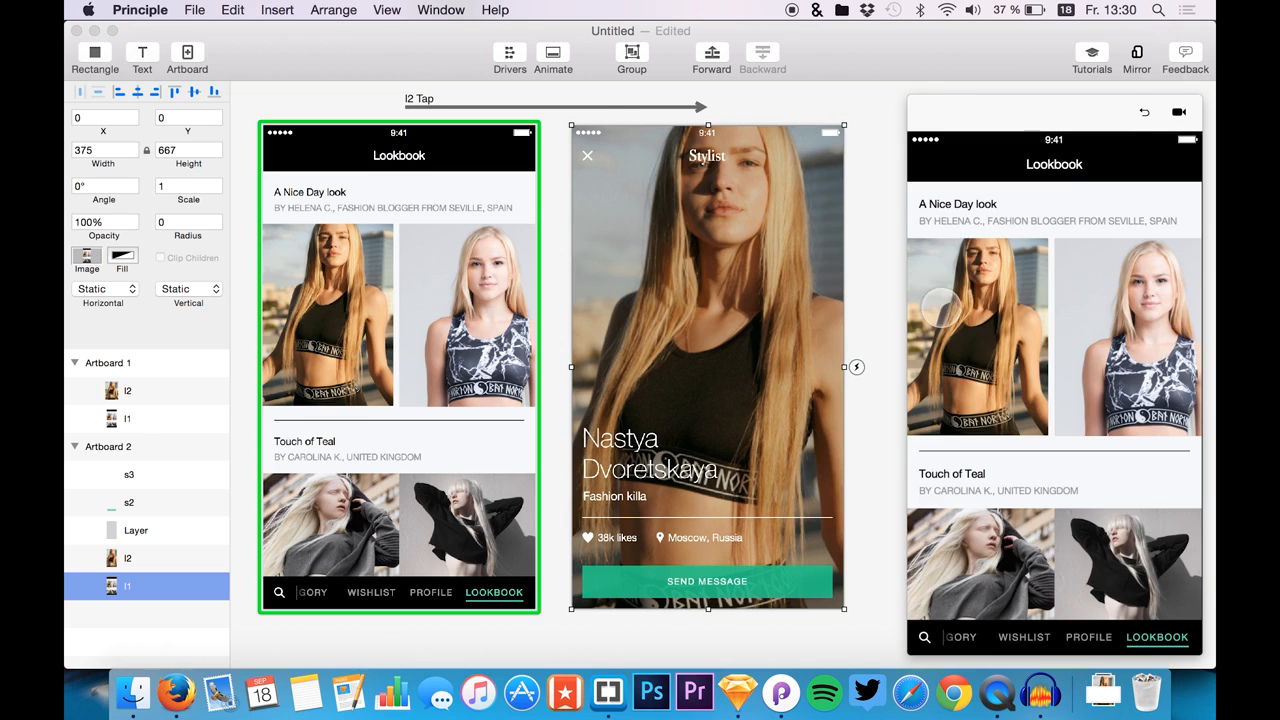
pyautogui.click(941, 307)
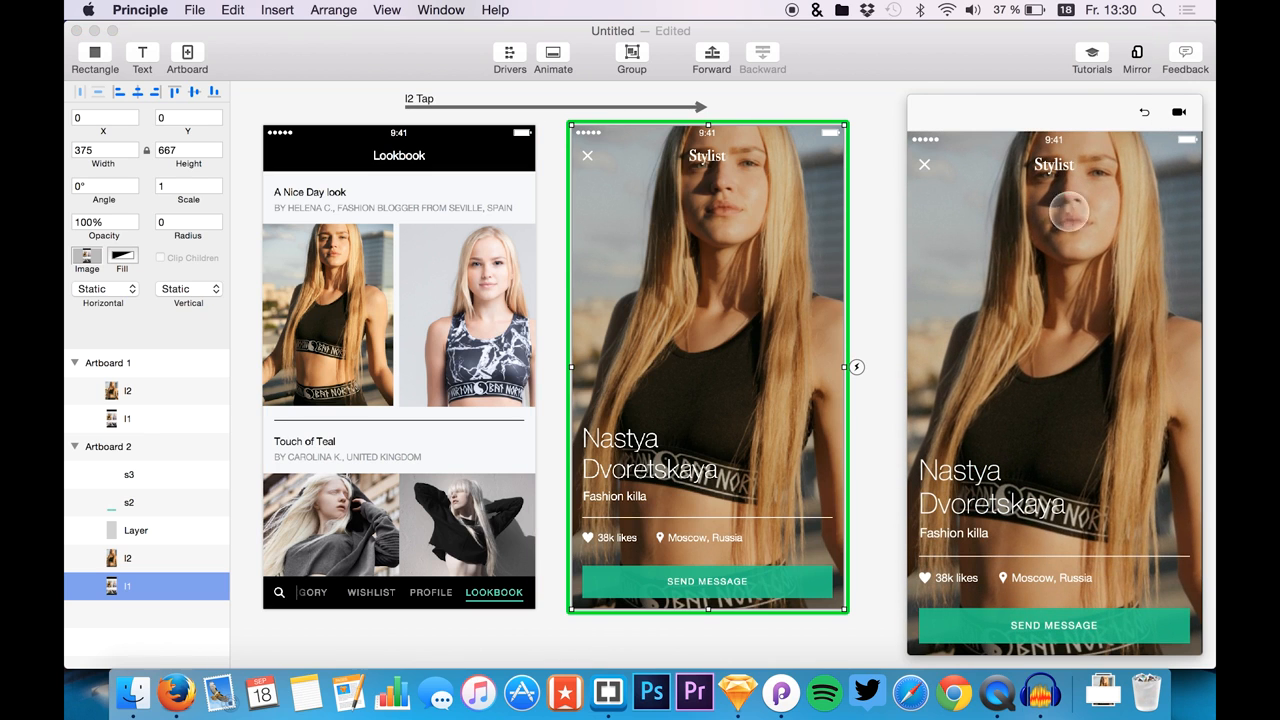
pyautogui.click(1144, 112)
pyautogui.click(959, 302)
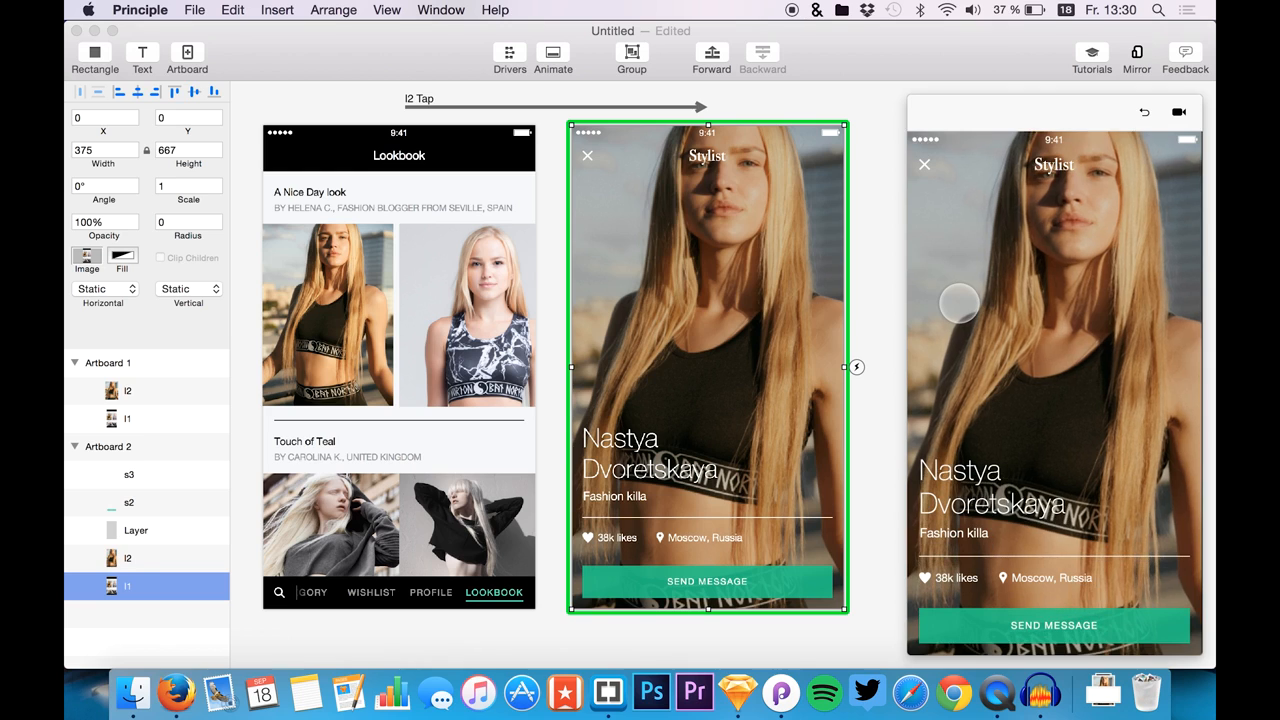
pyautogui.click(1147, 113)
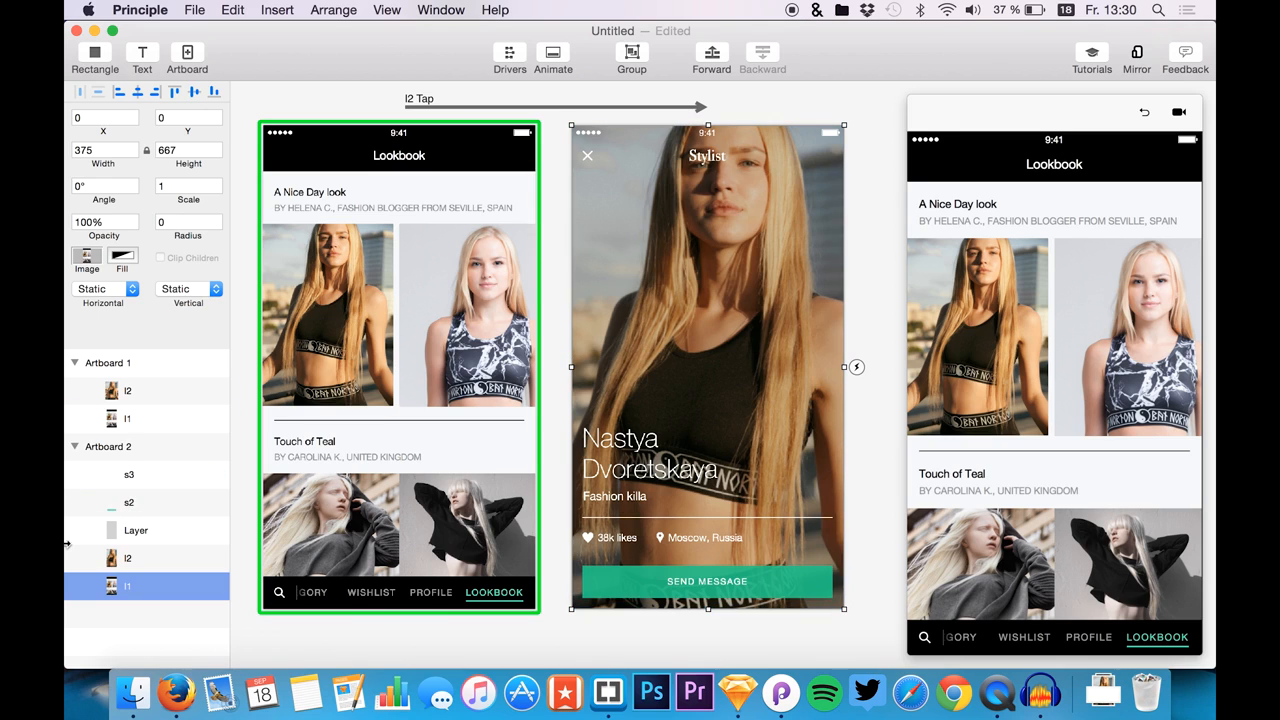
# - Copy the s2 stylist details layer from Artboard 2 and paste it into Artboard 1 above the l2 photo layer
pyautogui.click(130, 505)
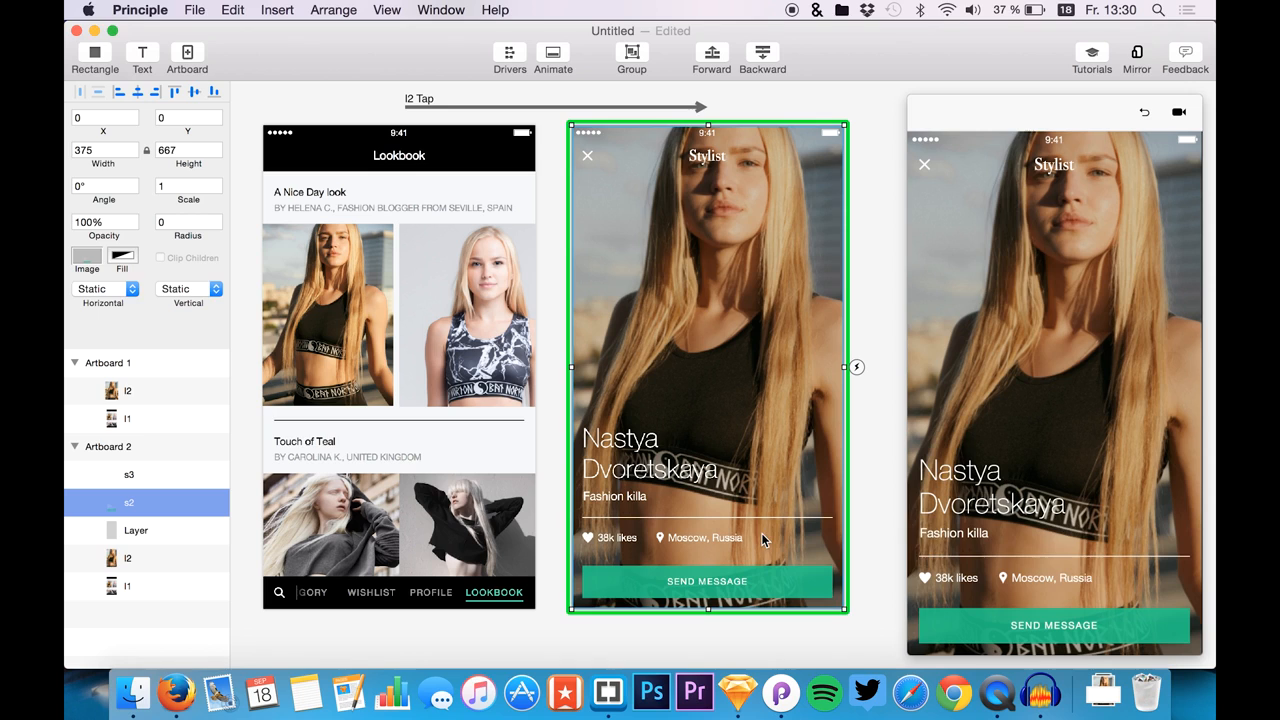
pyautogui.click(1040, 546)
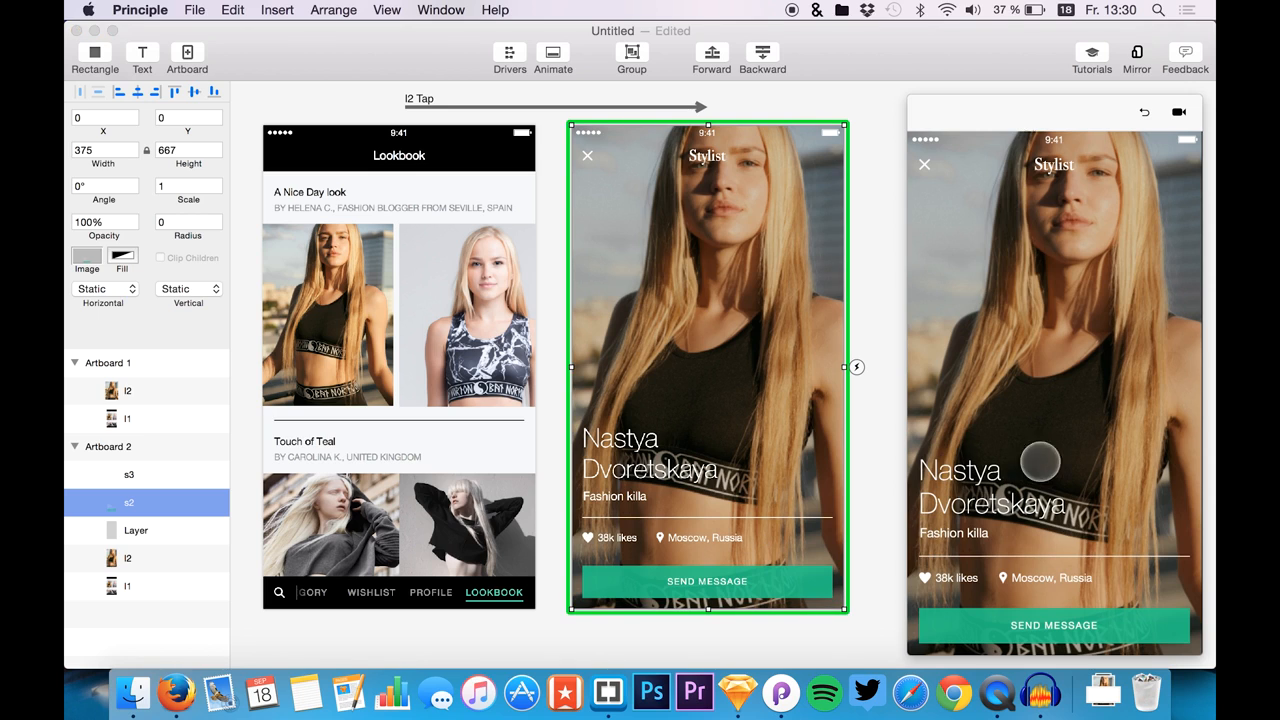
pyautogui.click(1145, 118)
pyautogui.click(963, 355)
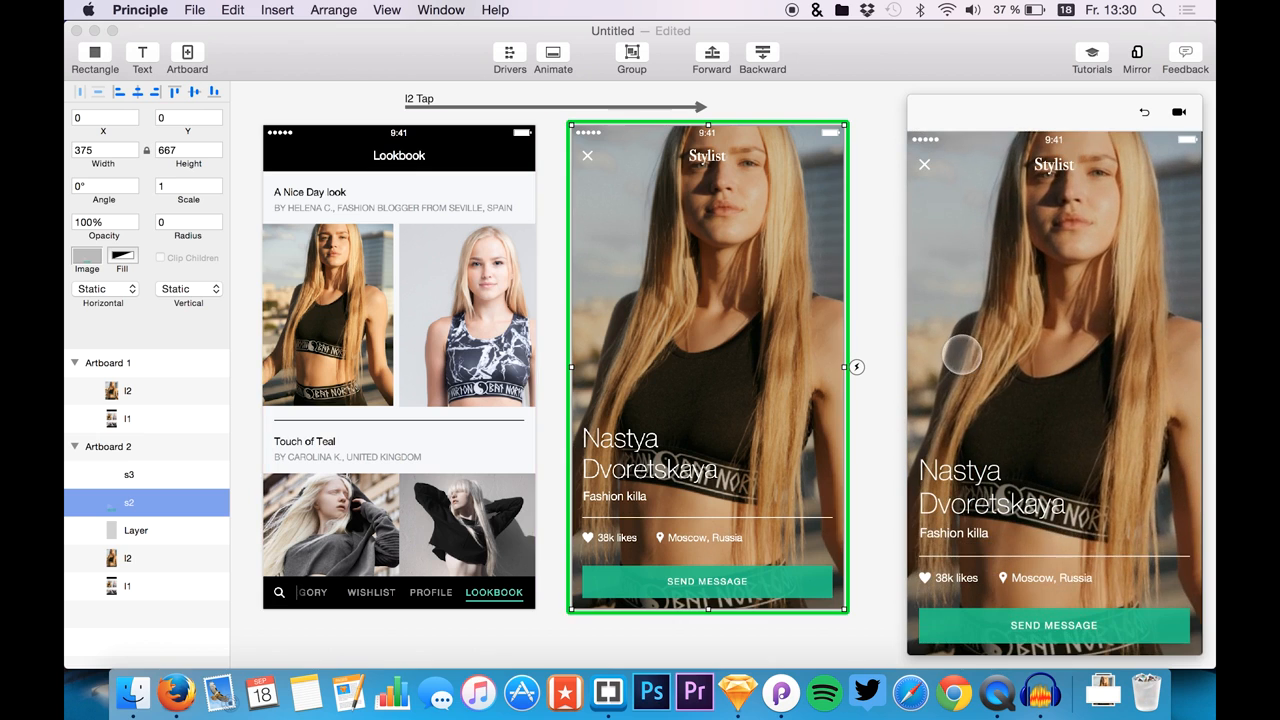
pyautogui.click(1145, 112)
pyautogui.click(952, 383)
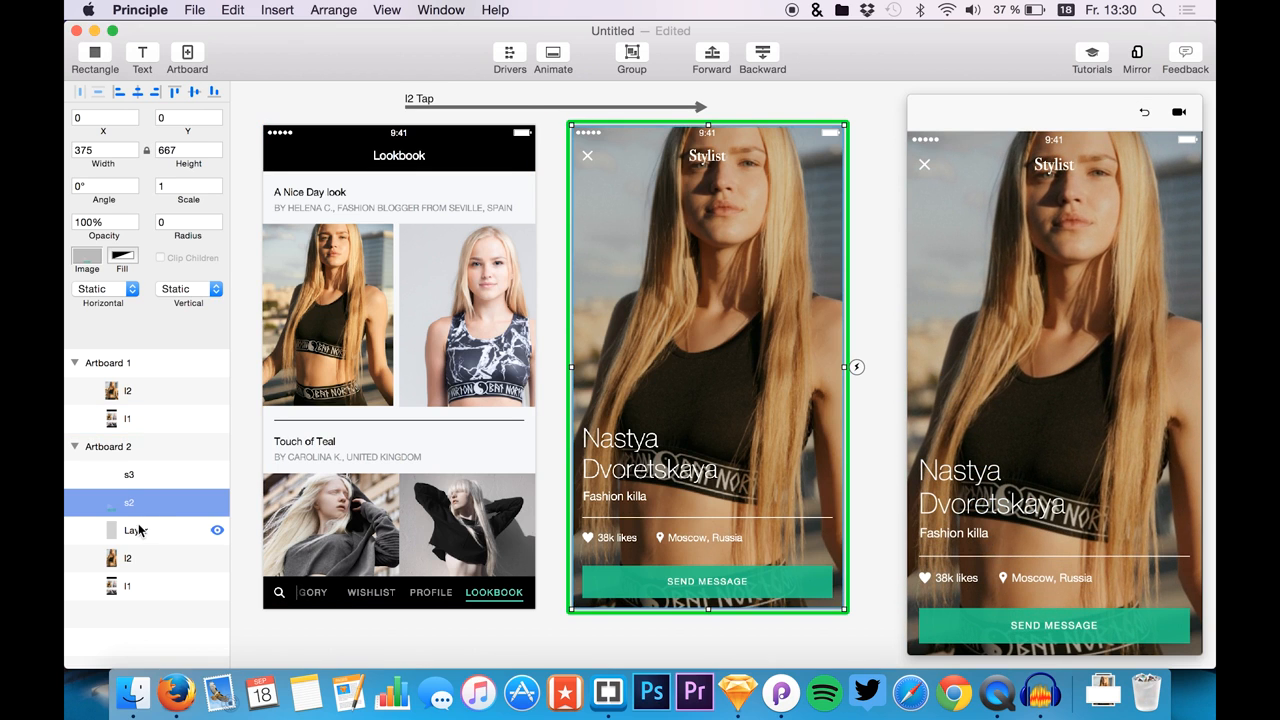
pyautogui.click(128, 392)
pyautogui.press('super+v')
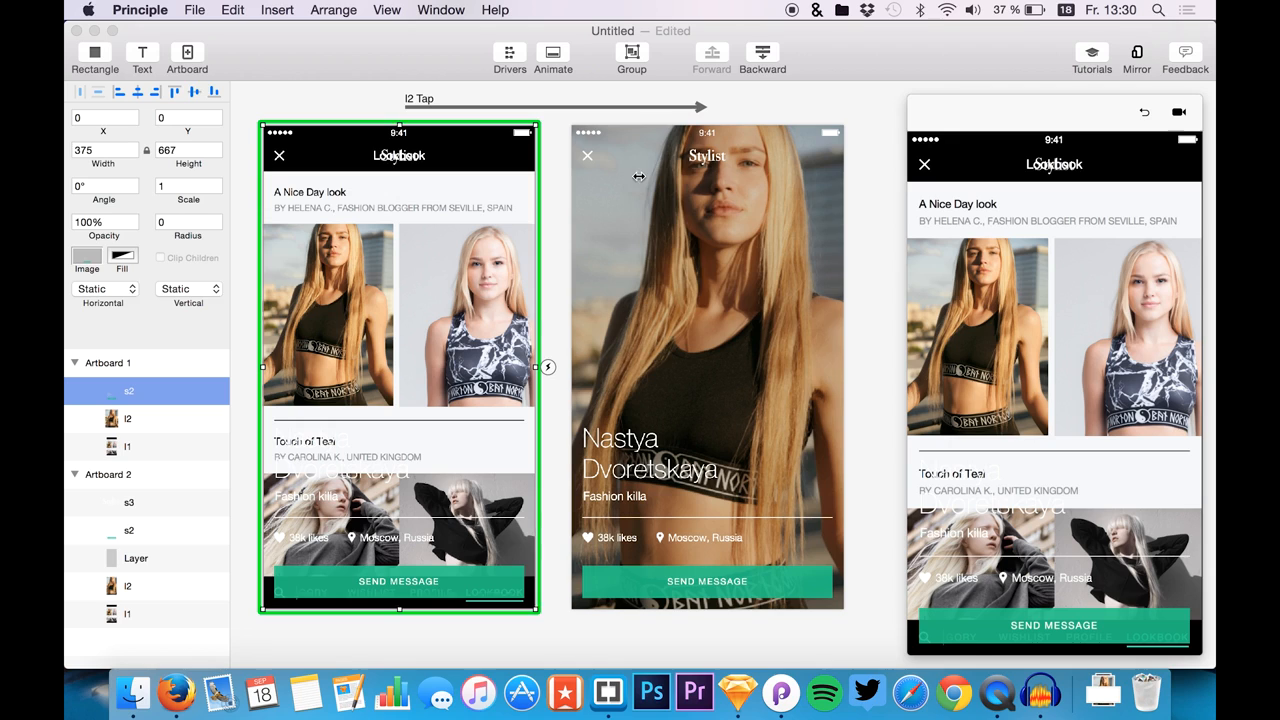
# - Set the opacity of the s2 layer in Artboard 1 to 0%
pyautogui.click(88, 224)
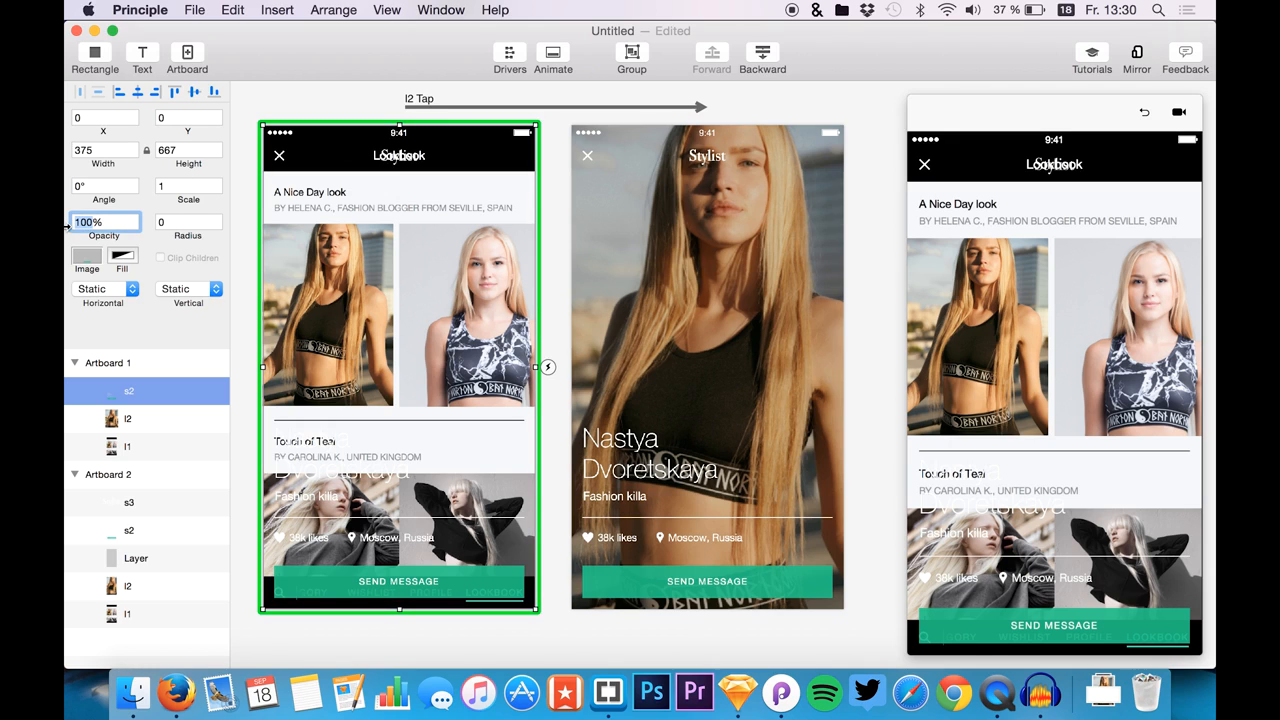
pyautogui.write('0')
pyautogui.press('Return')
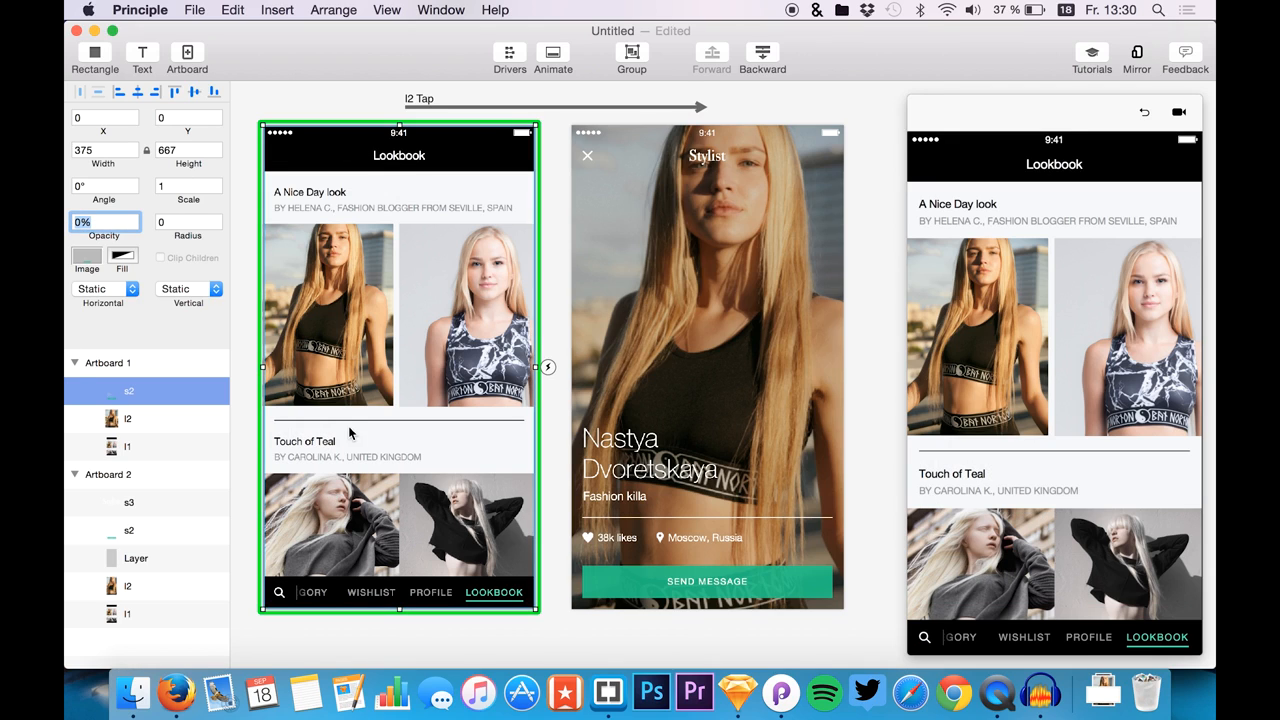
# - In the l2 Tap transition's timeline, extend s2's opacity animation to about 0.8 s and l2's X, Y, width and height to about 0.5 s
pyautogui.click(553, 57)
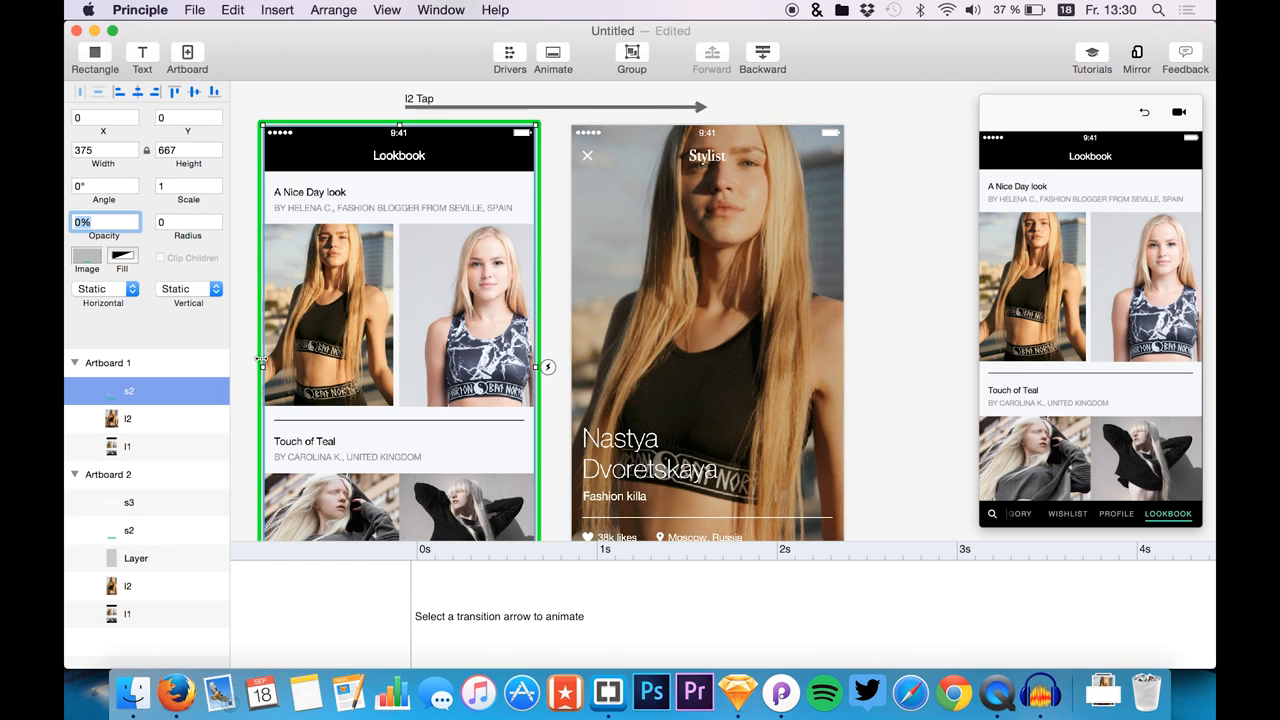
pyautogui.click(321, 327)
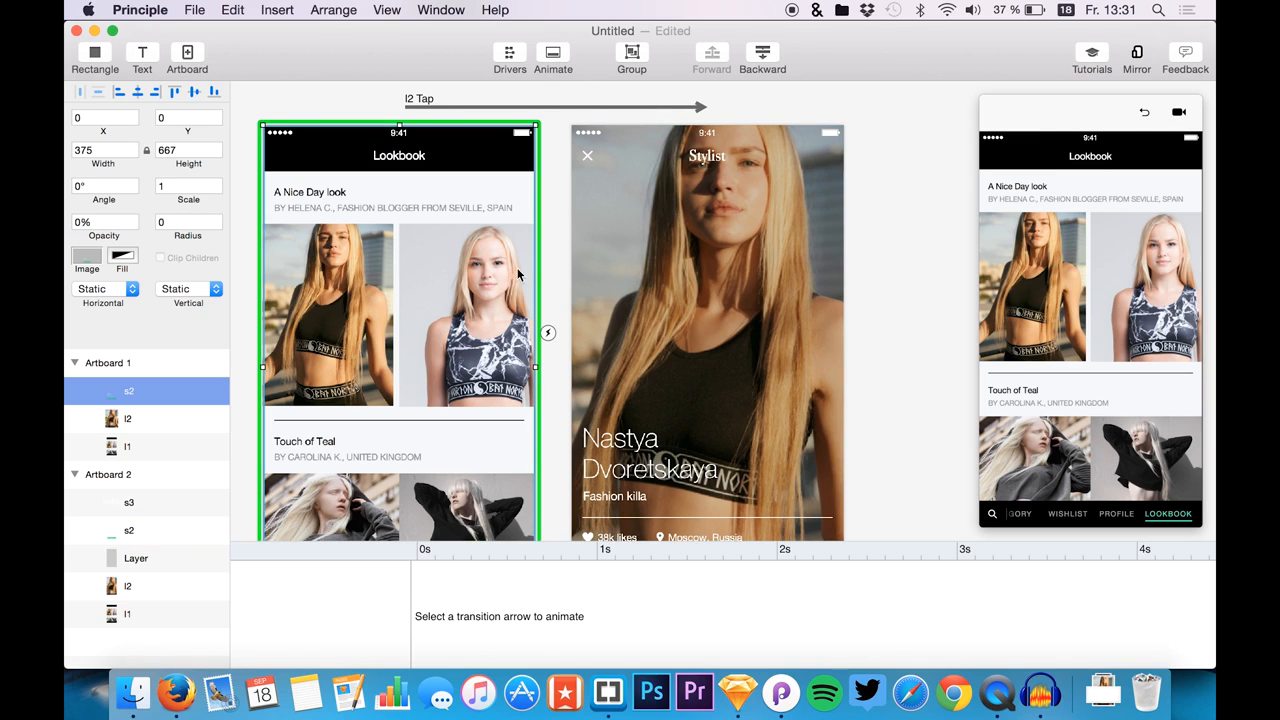
pyautogui.click(663, 278)
pyautogui.click(555, 105)
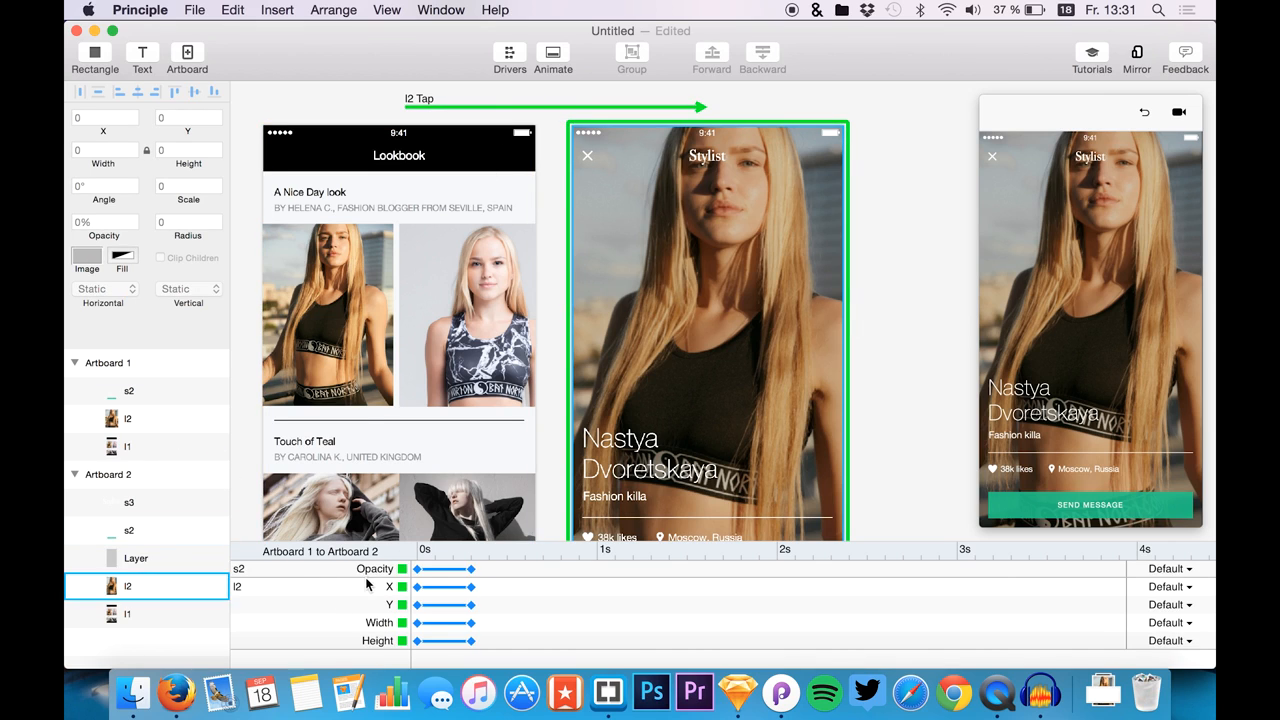
pyautogui.click(115, 398)
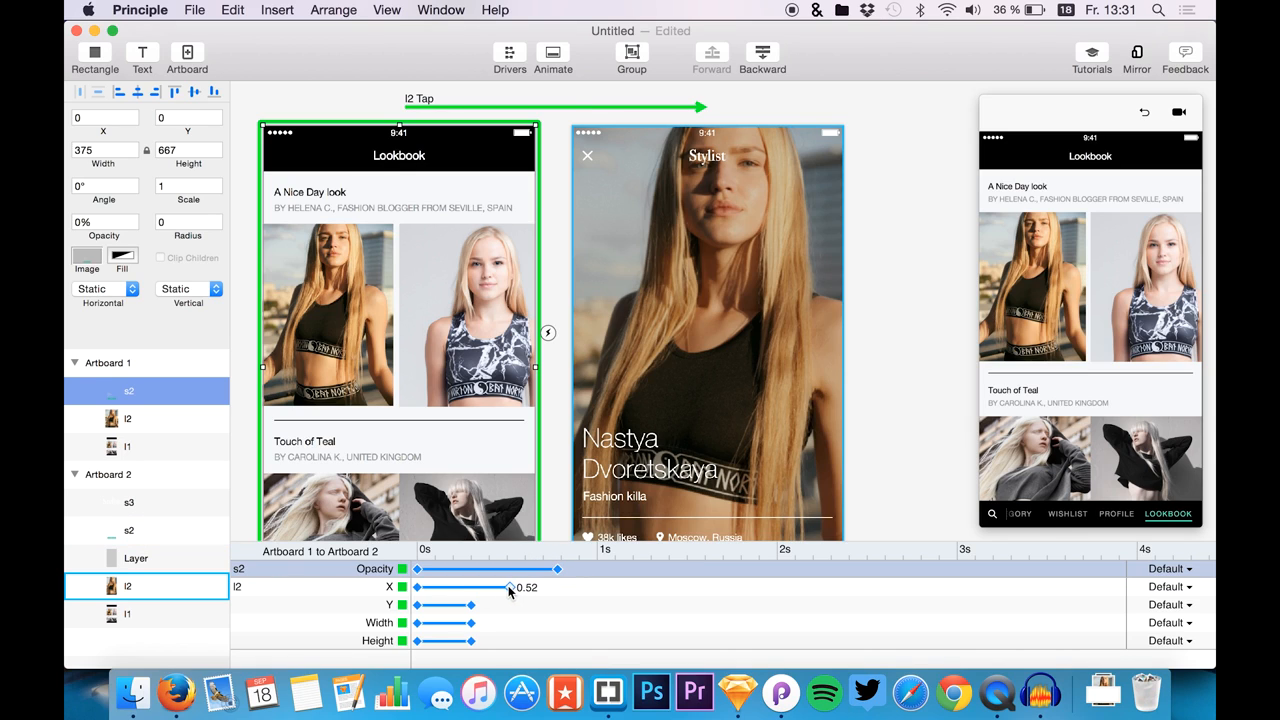
pyautogui.moveTo(483, 601); pyautogui.dragTo(505, 624)
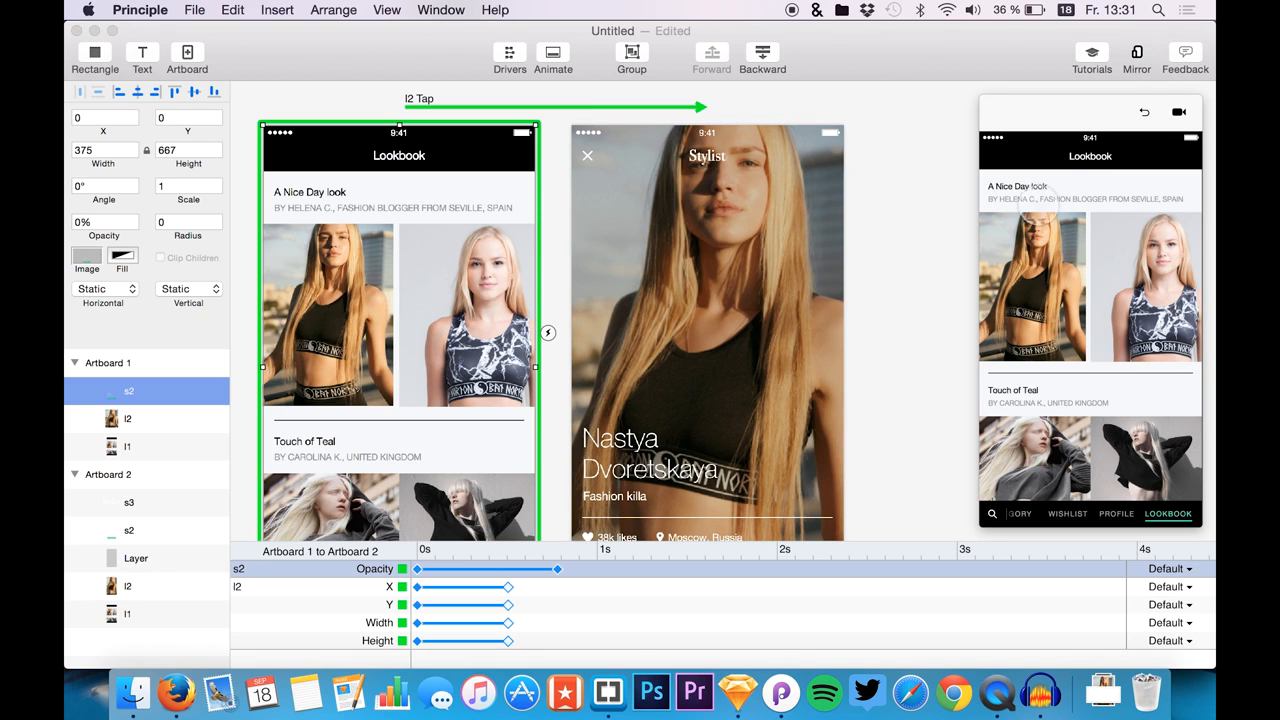
# - Replay the tap transition in the preview to check the timing of the photo expansion and the stylist details fade-in
pyautogui.click(1012, 263)
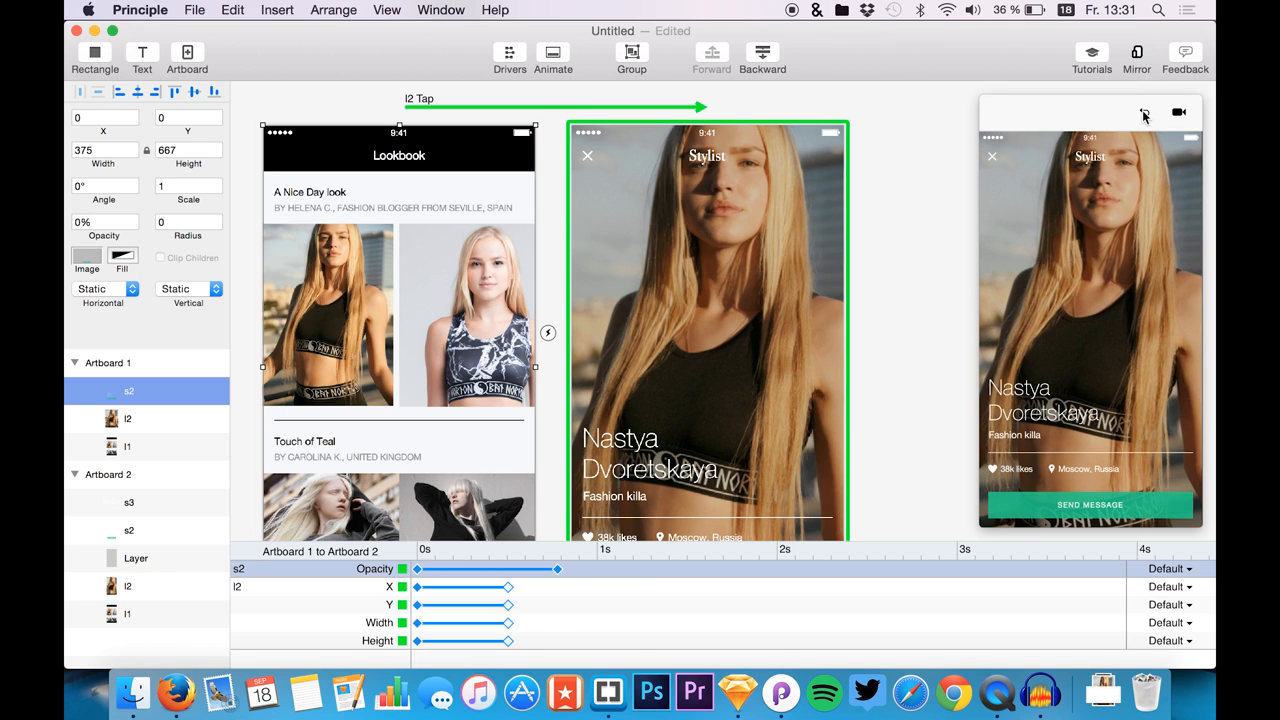
pyautogui.click(1144, 112)
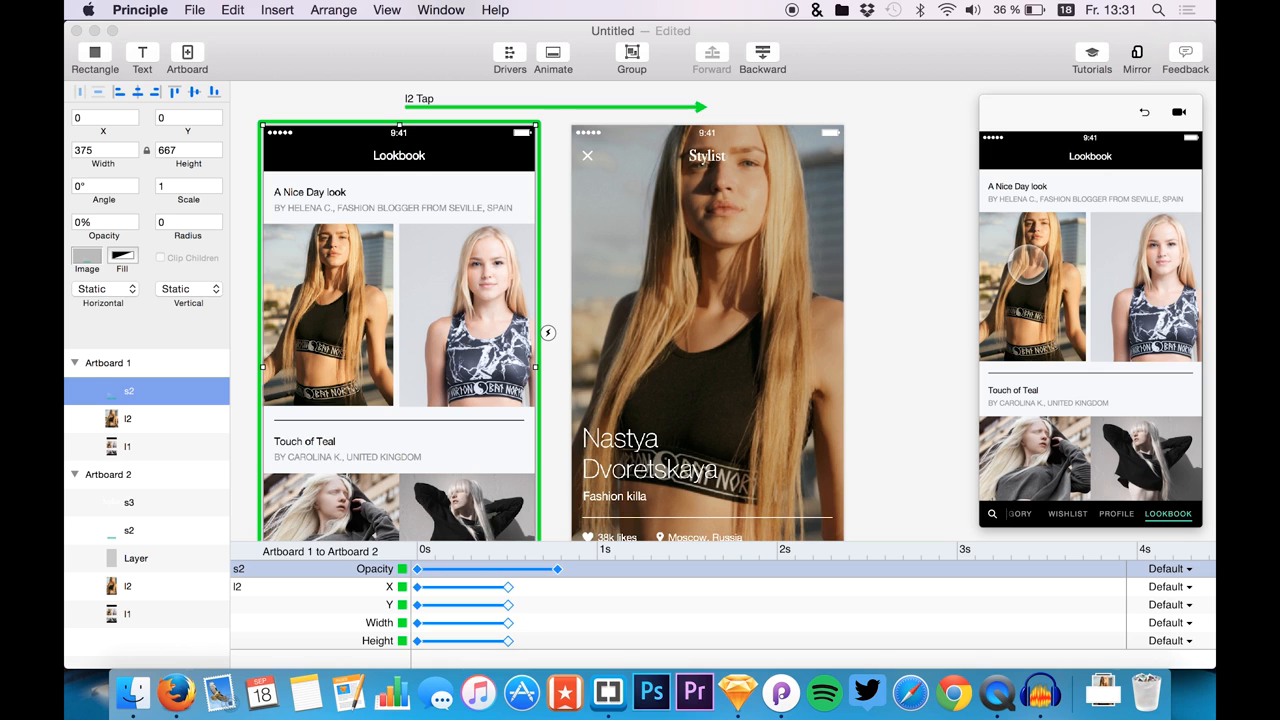
pyautogui.click(1028, 263)
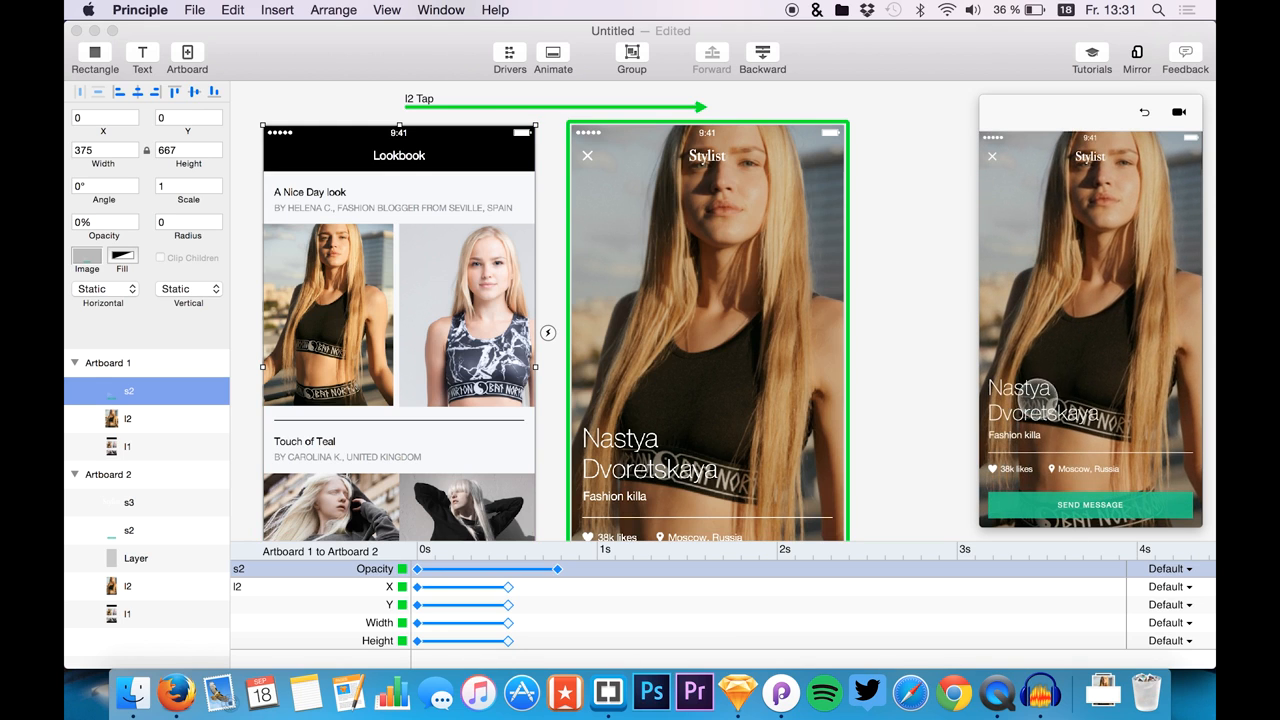
pyautogui.click(1144, 112)
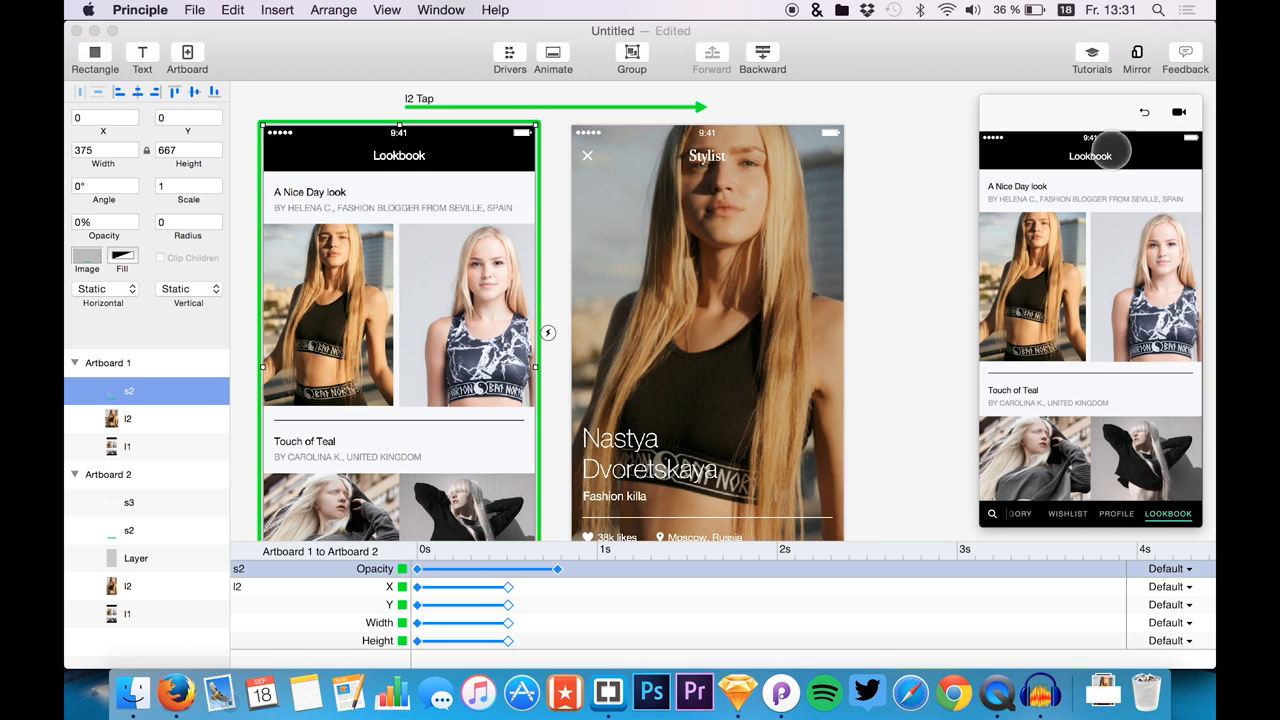
pyautogui.click(1040, 272)
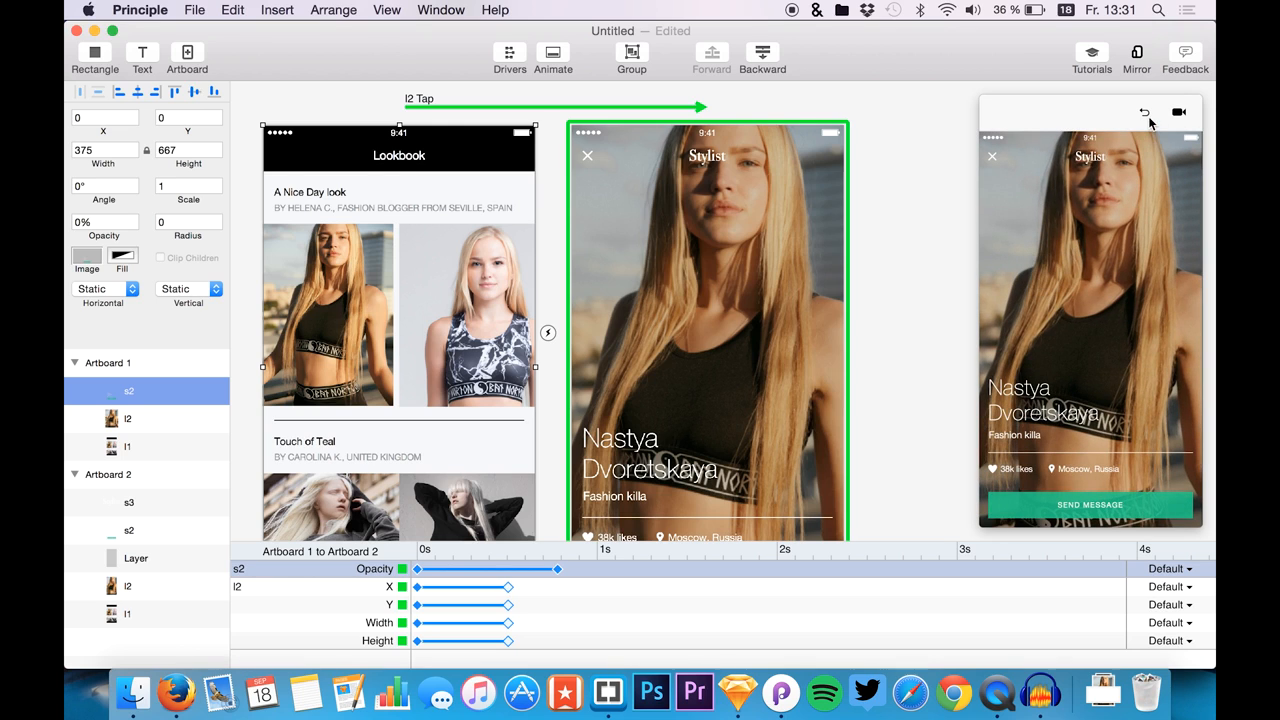
# - Copy the s3 Stylist title layer from Artboard 2 into Artboard 1 and place it beneath the l1 lookbook layer
pyautogui.click(128, 503)
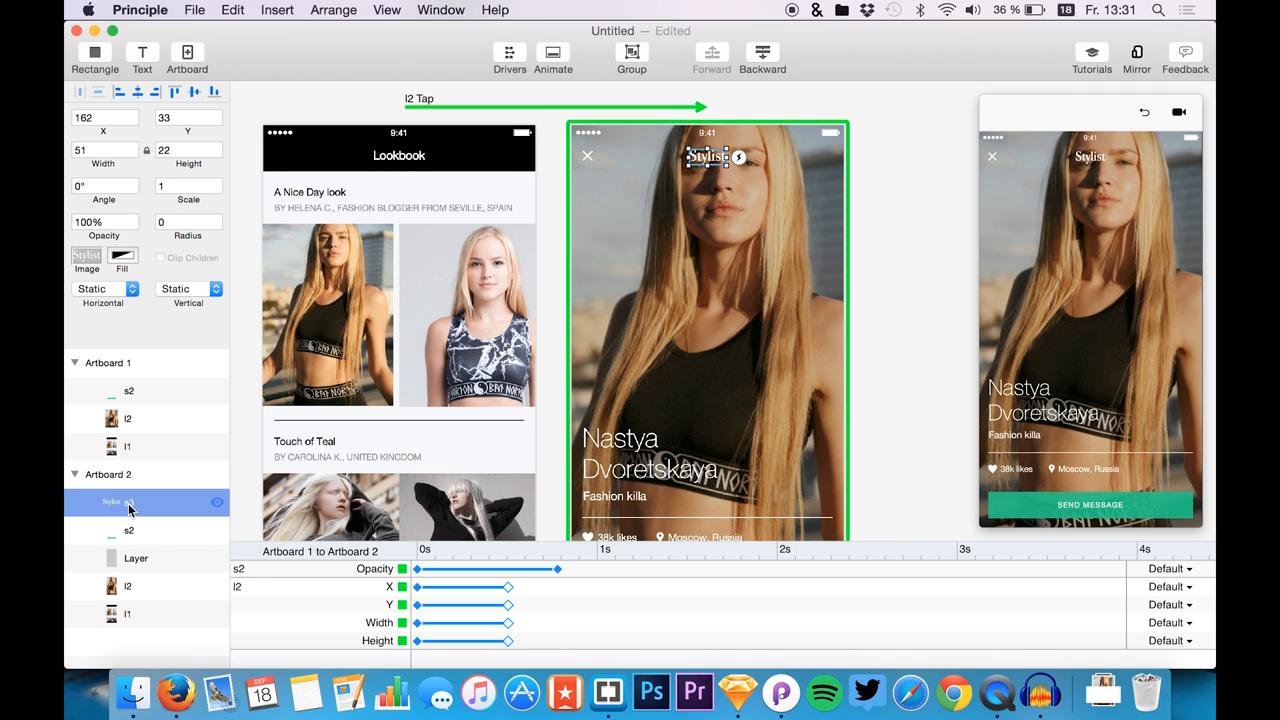
pyautogui.click(125, 397)
pyautogui.press('super+v')
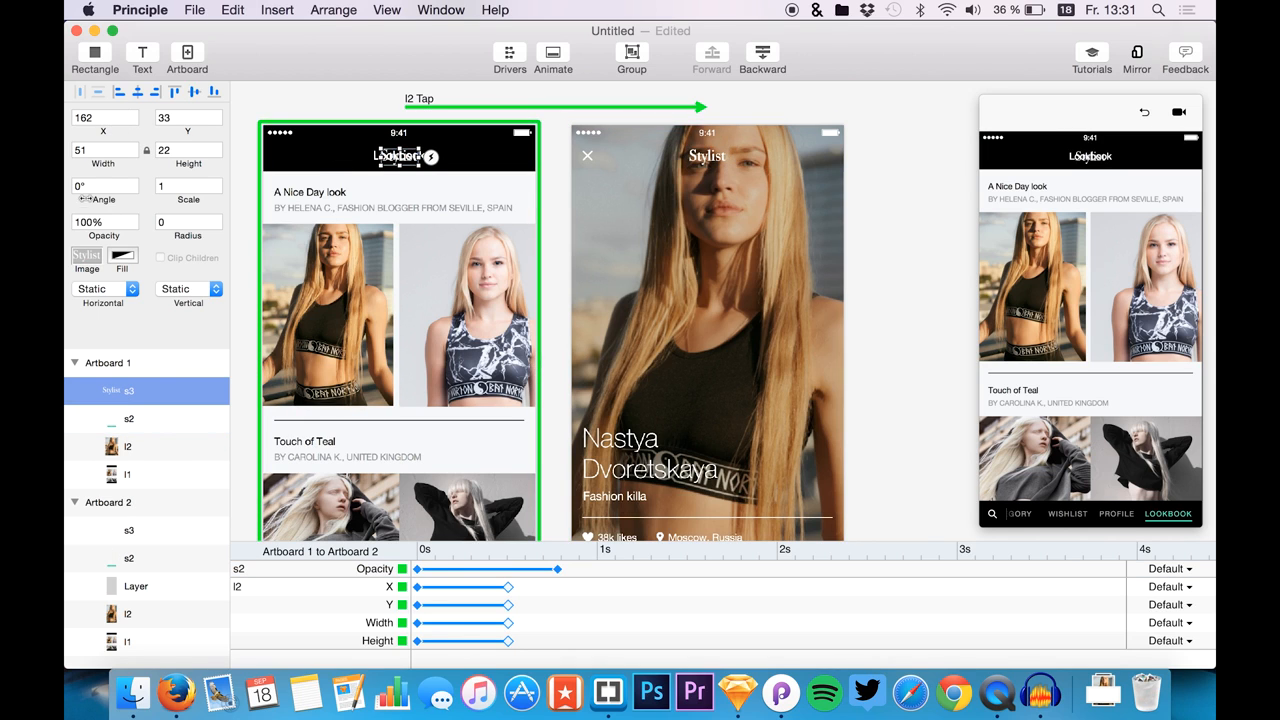
pyautogui.click(94, 221)
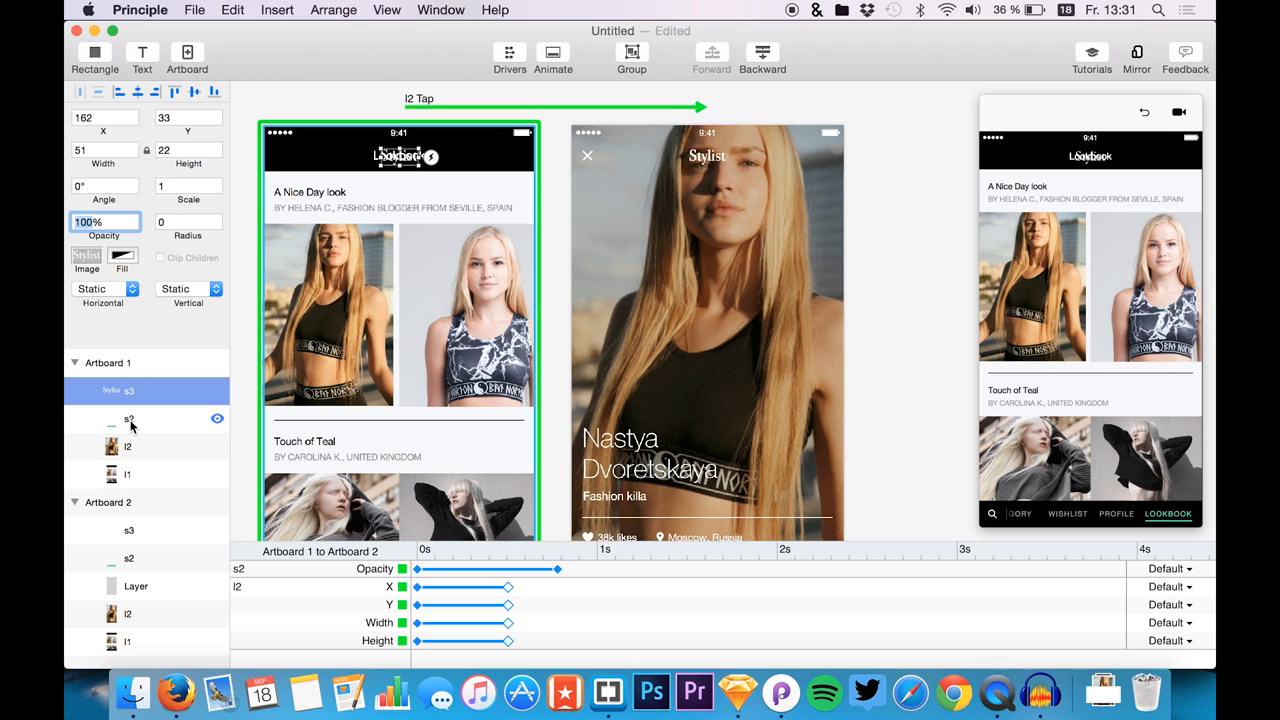
pyautogui.moveTo(148, 383); pyautogui.dragTo(137, 490)
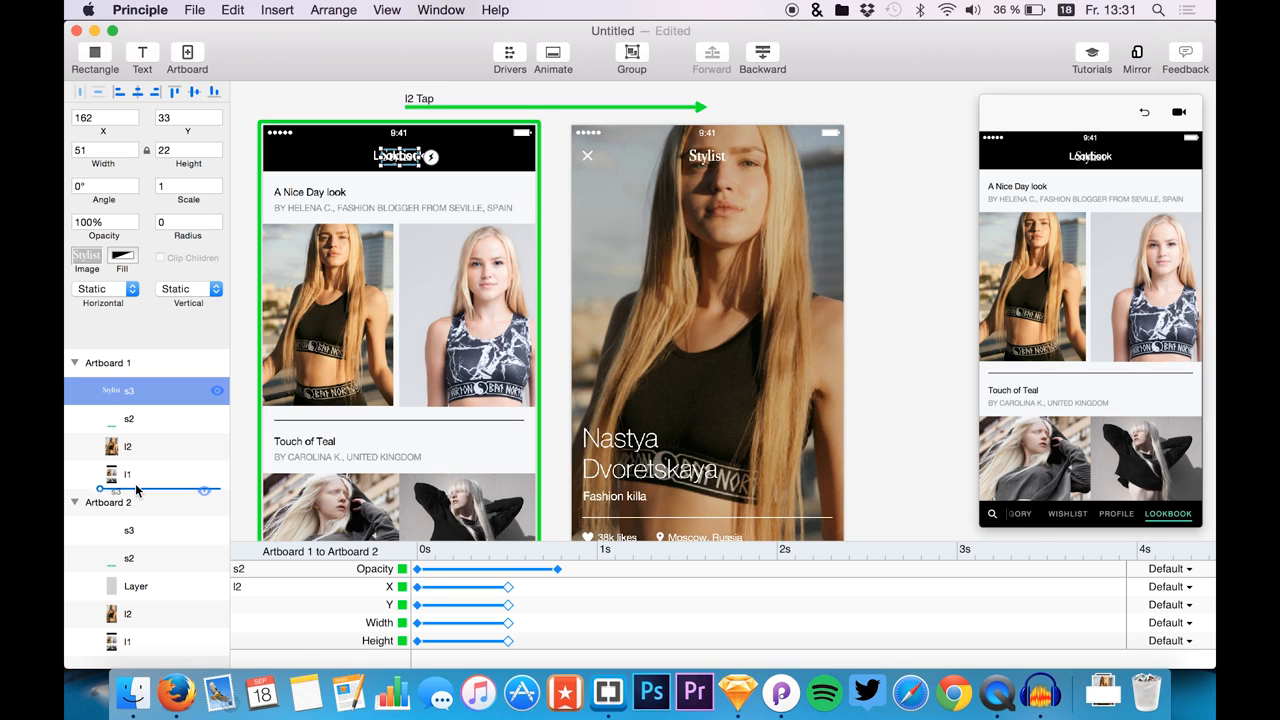
pyautogui.moveTo(137, 490); pyautogui.dragTo(137, 490)
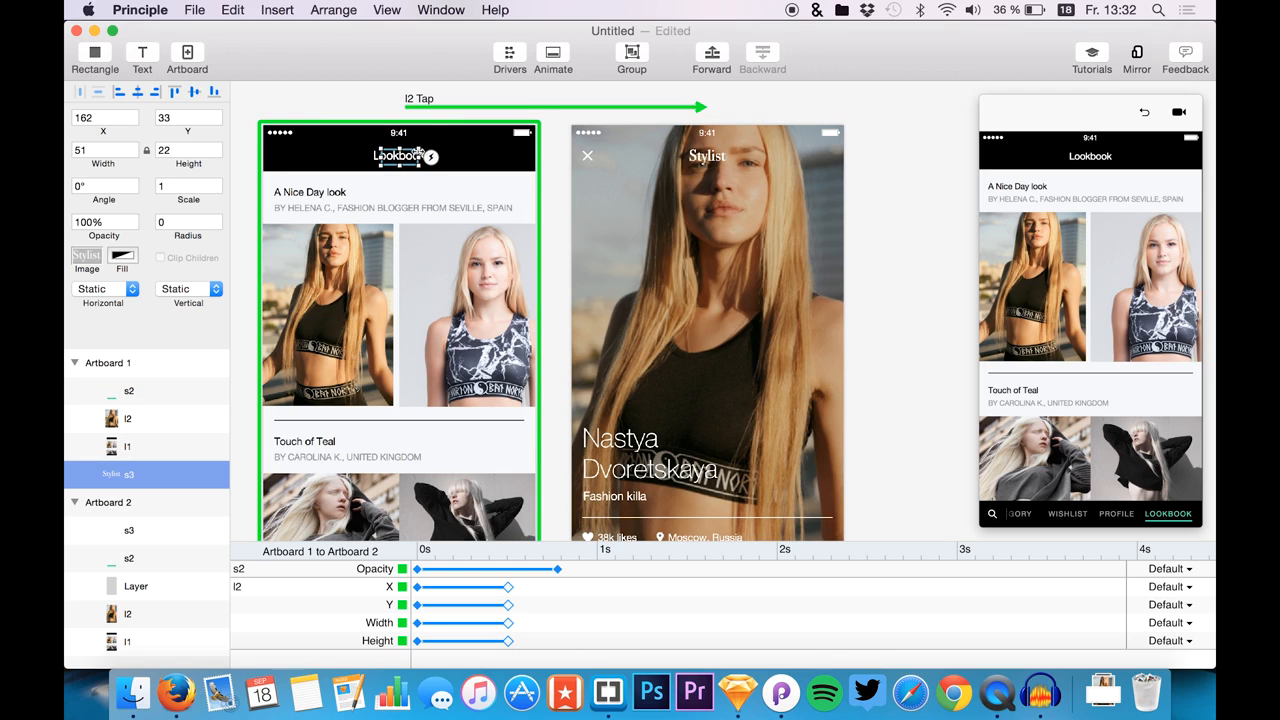
# - Enlarge the s3 Stylist title in Artboard 1 to about 336 by 145, positioned at about X 20, Y -30
pyautogui.moveTo(430, 157); pyautogui.dragTo(626, 260)
pyautogui.moveTo(564, 212); pyautogui.dragTo(391, 126)
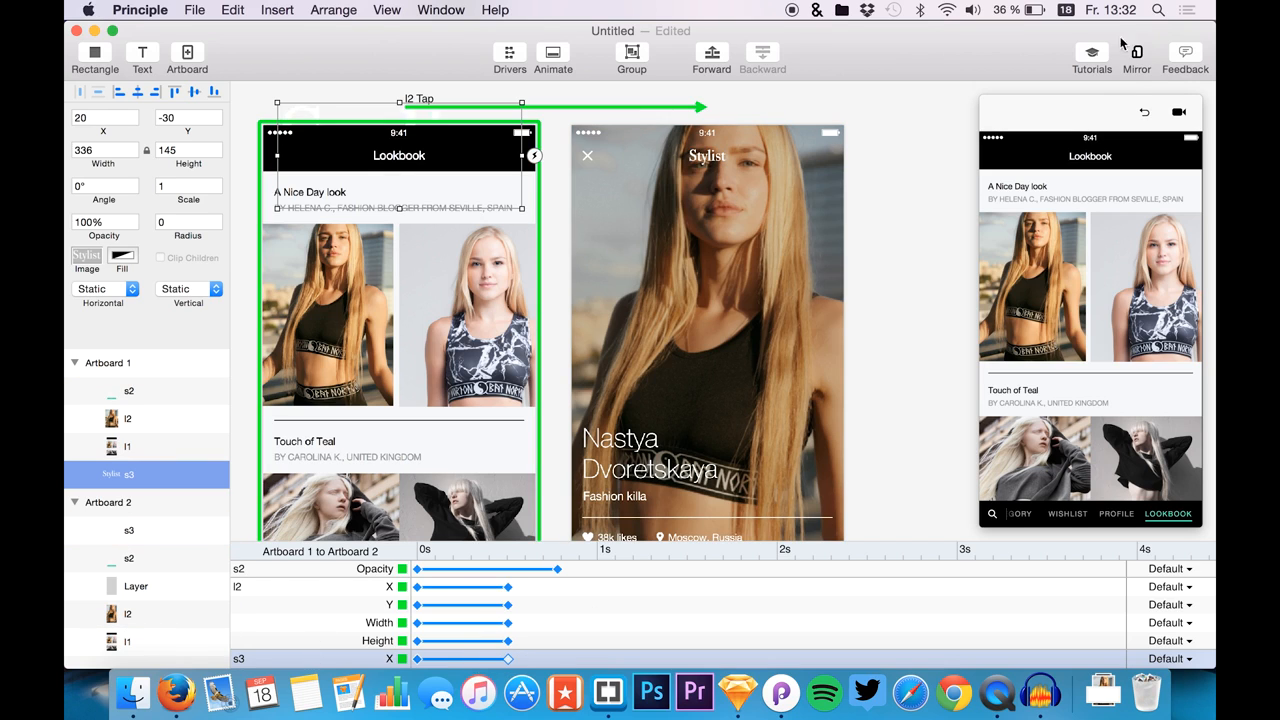
# - Play the transition in the preview repeatedly to check the Stylist title's scaling animation, rewinding to the lookbook screen between runs
pyautogui.click(1145, 112)
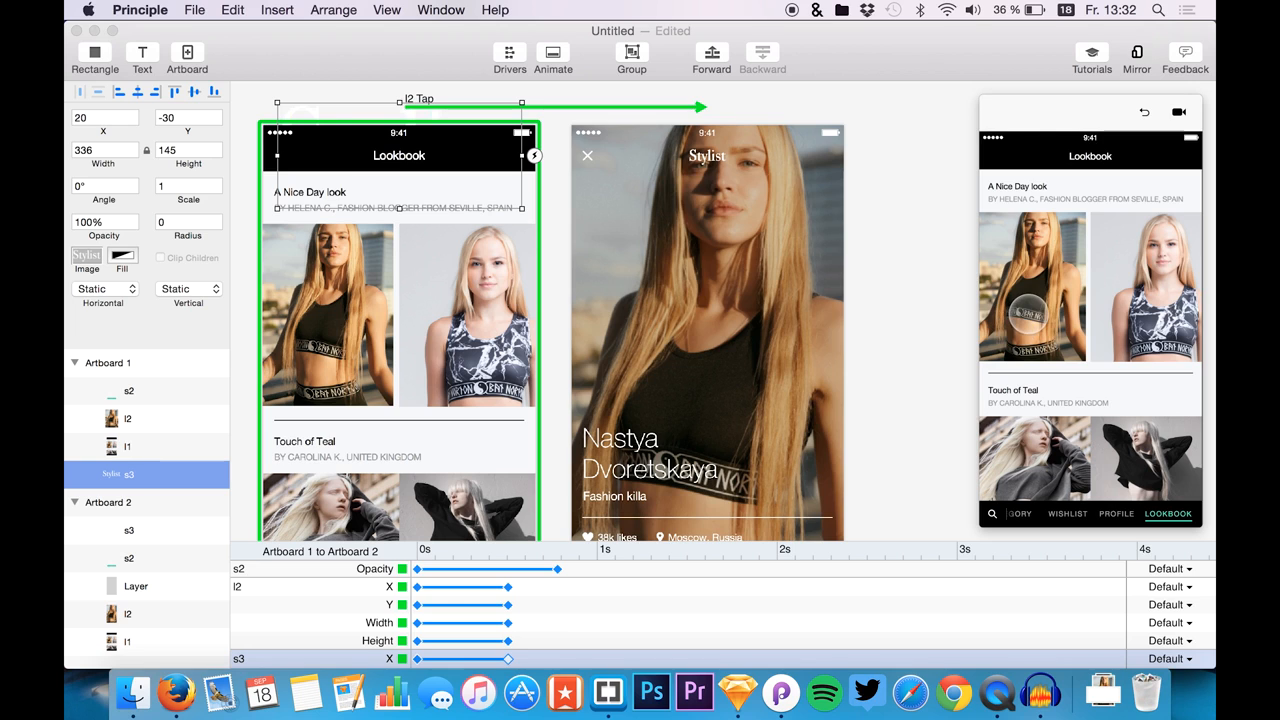
pyautogui.click(843, 225)
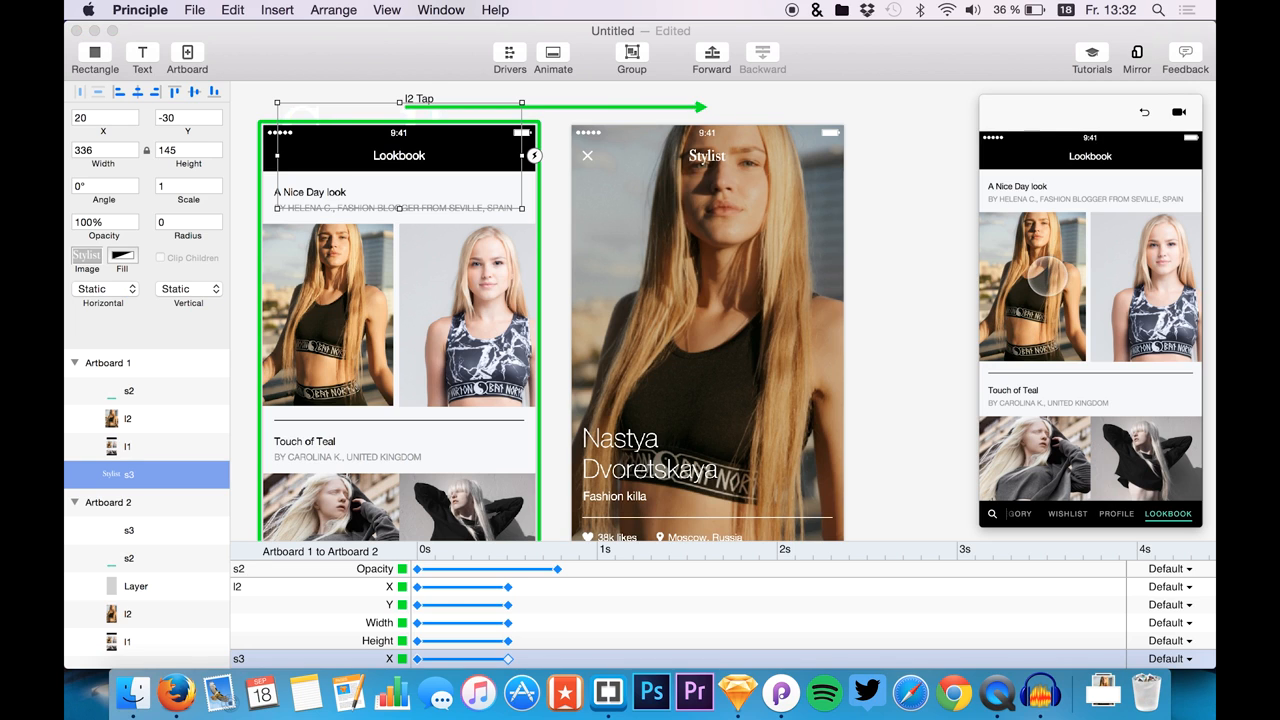
pyautogui.click(1040, 257)
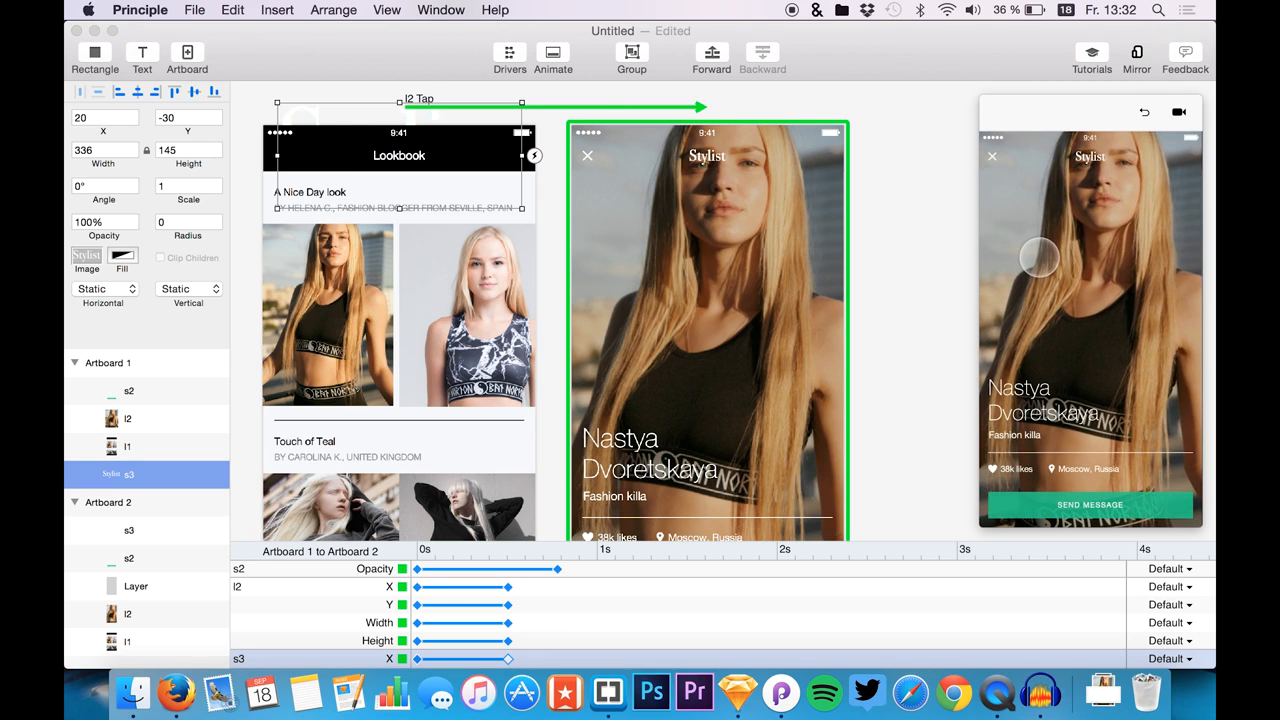
pyautogui.click(1146, 114)
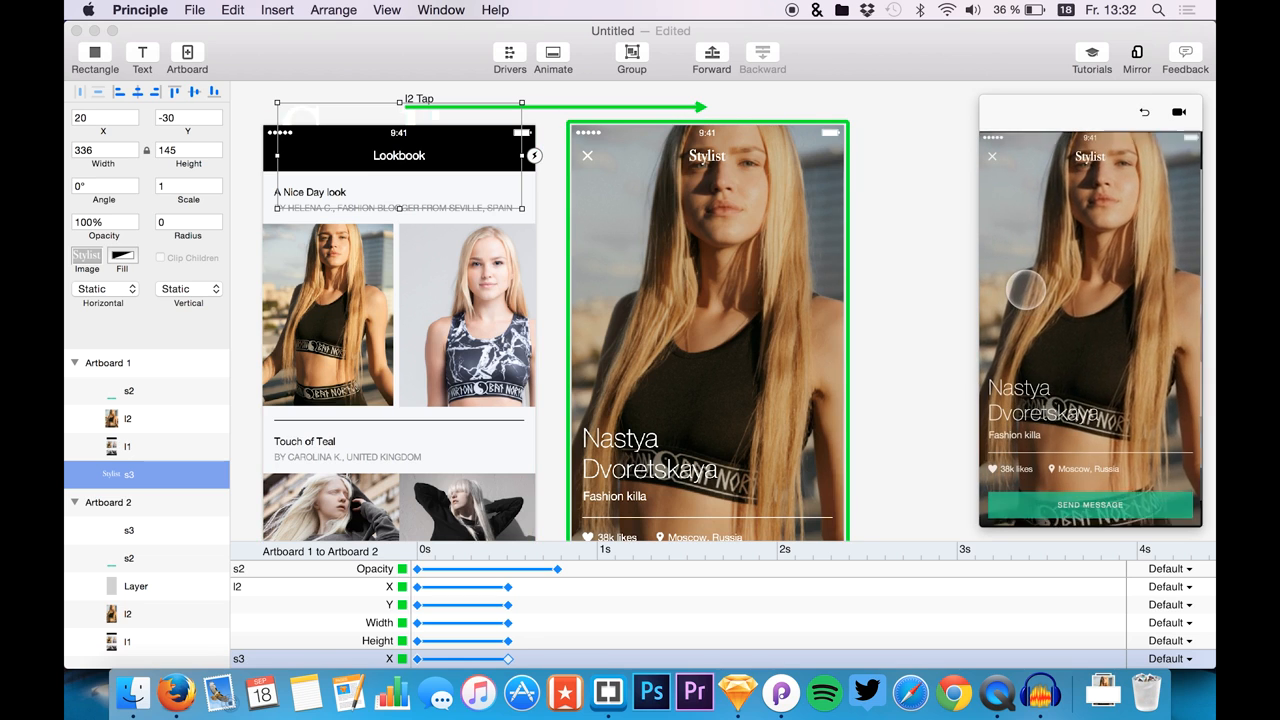
pyautogui.click(1148, 113)
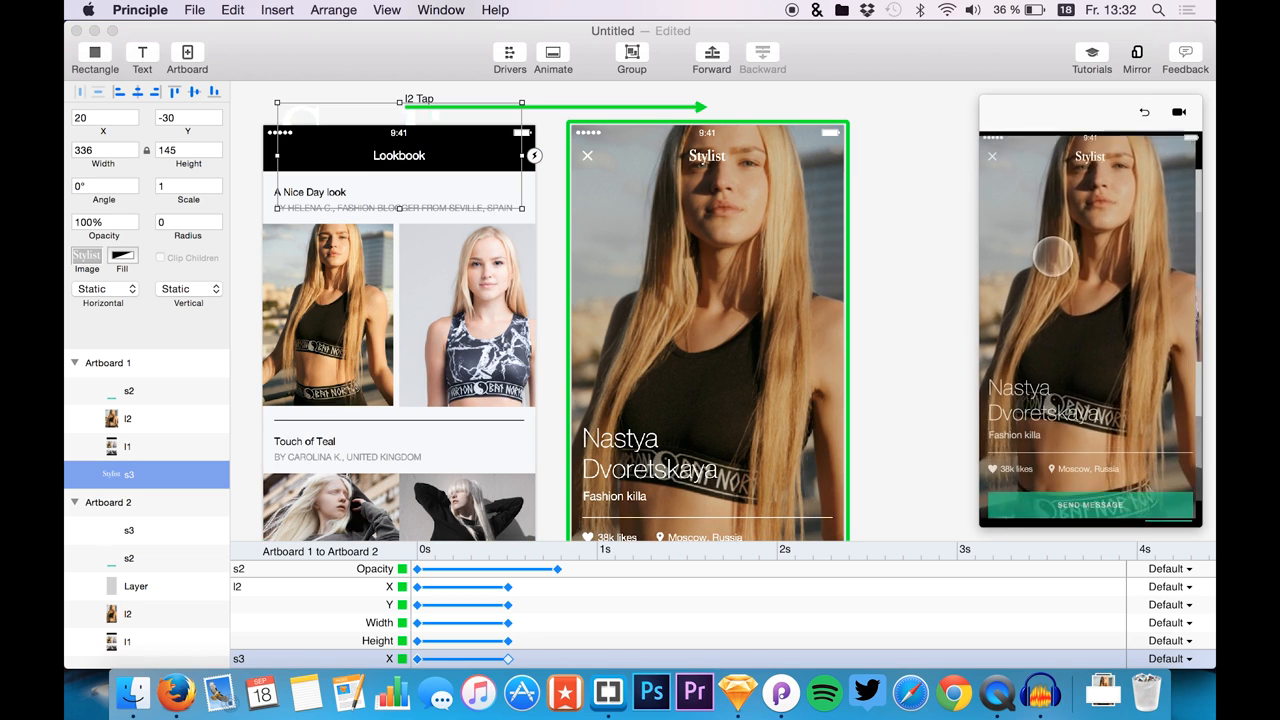
pyautogui.click(1146, 114)
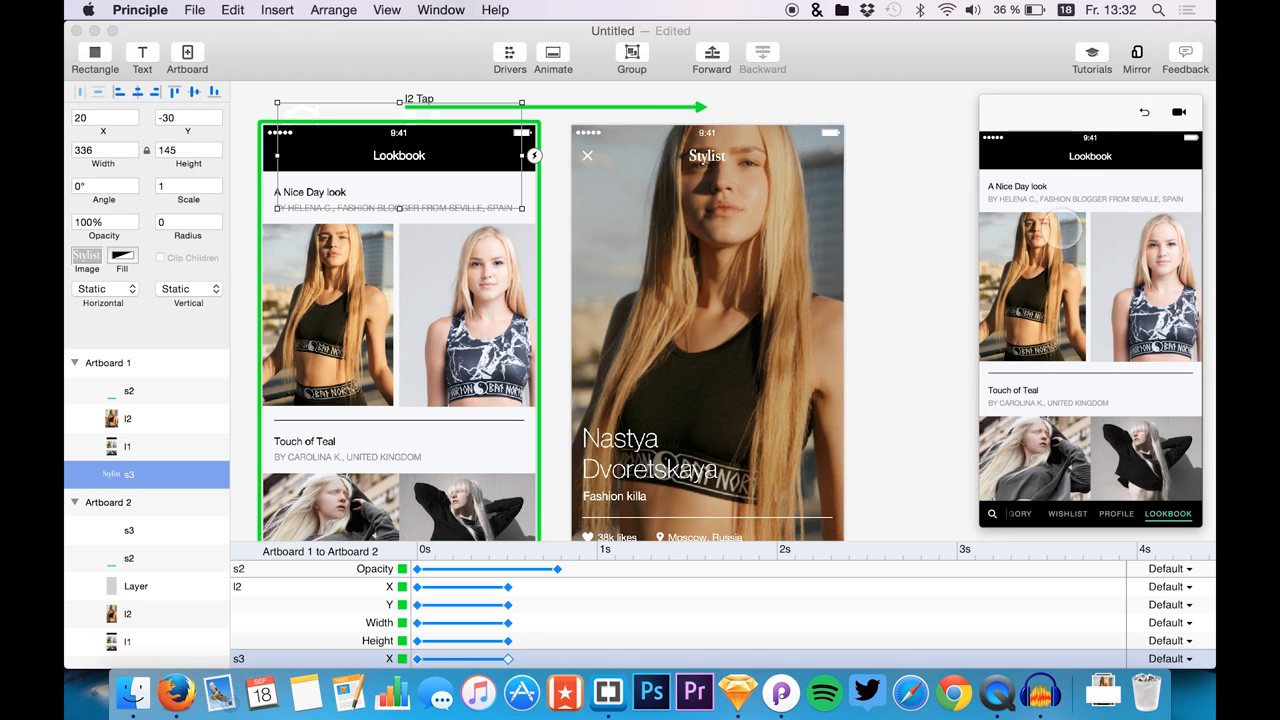
# - Rewind the preview and tap the first lookbook photo to watch the Stylist transition once more
pyautogui.click(1040, 244)
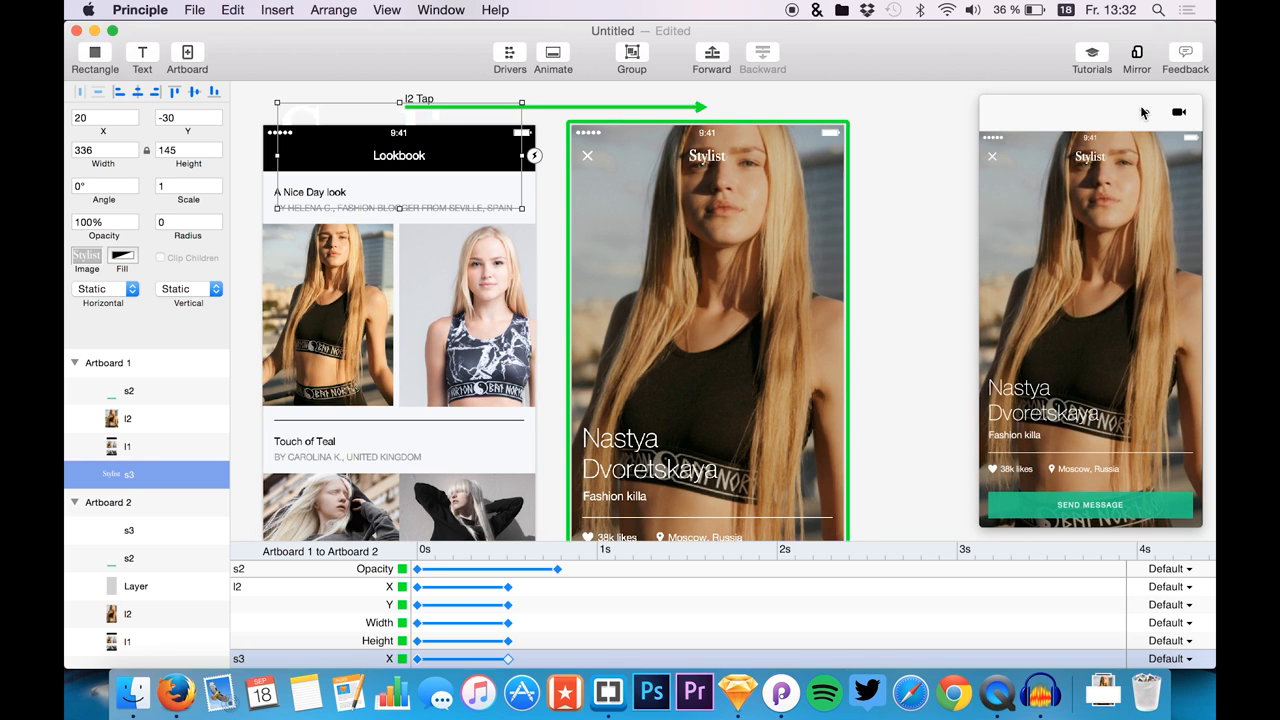
pyautogui.click(1146, 114)
pyautogui.click(1028, 268)
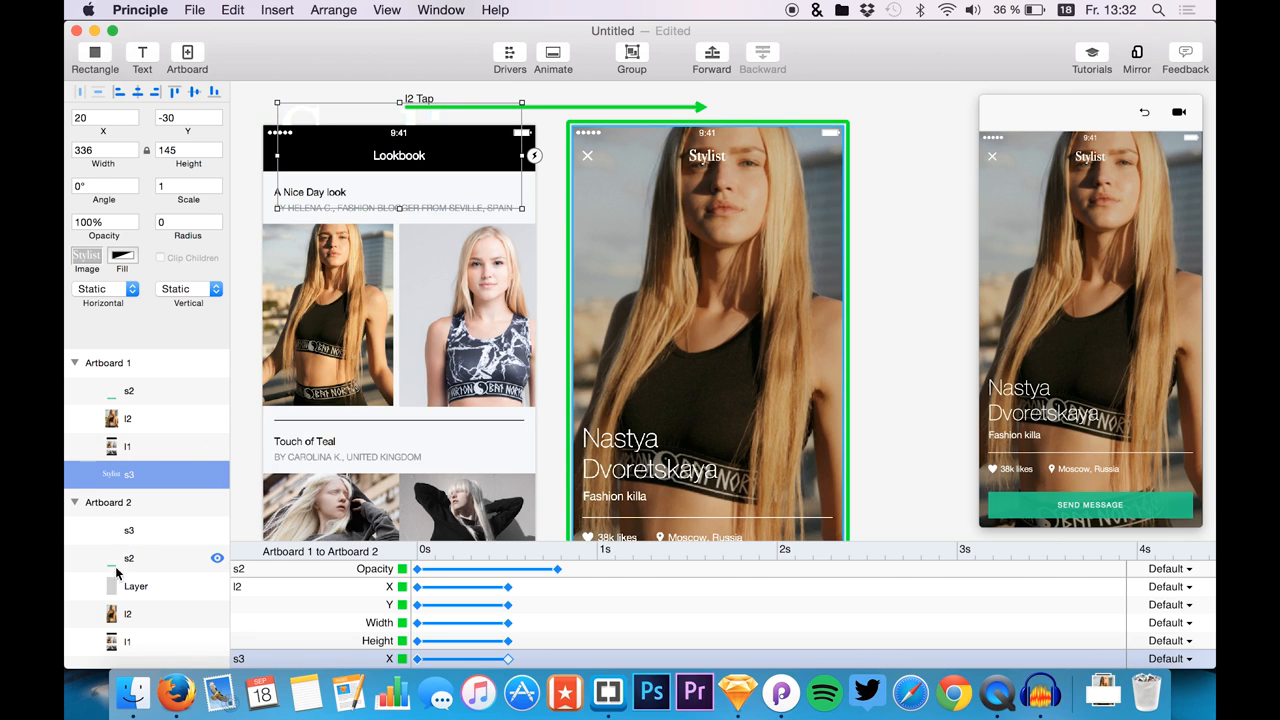
# - Add a 44 by 44 rectangle above s3 in Artboard 2, covering the close icon at X 0, Y 22, with 0% opacity
pyautogui.click(137, 532)
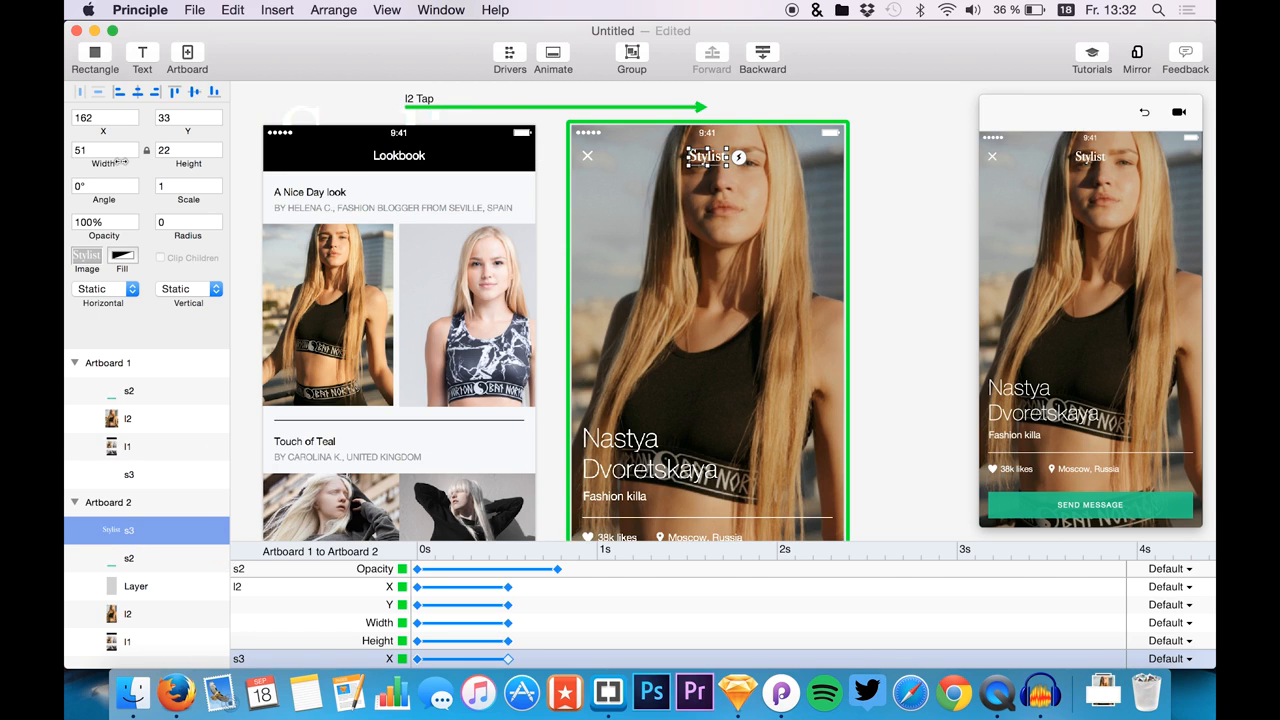
pyautogui.click(95, 58)
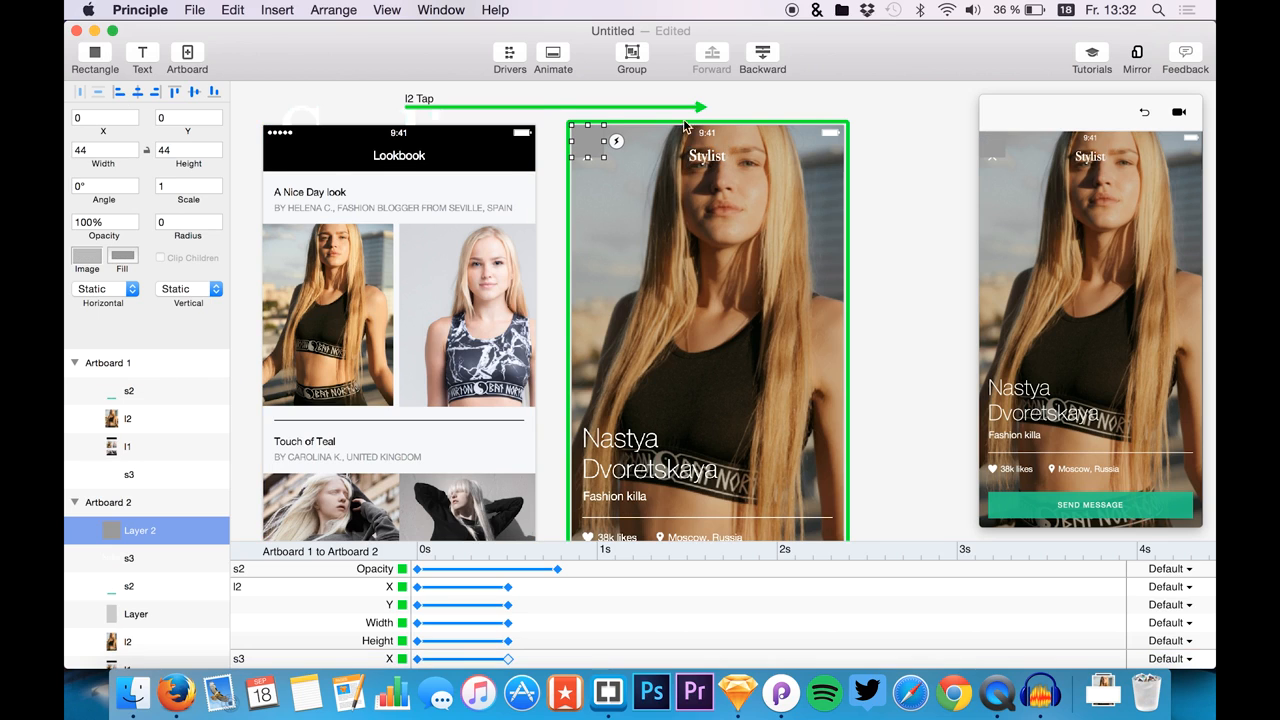
pyautogui.moveTo(591, 146); pyautogui.dragTo(593, 158)
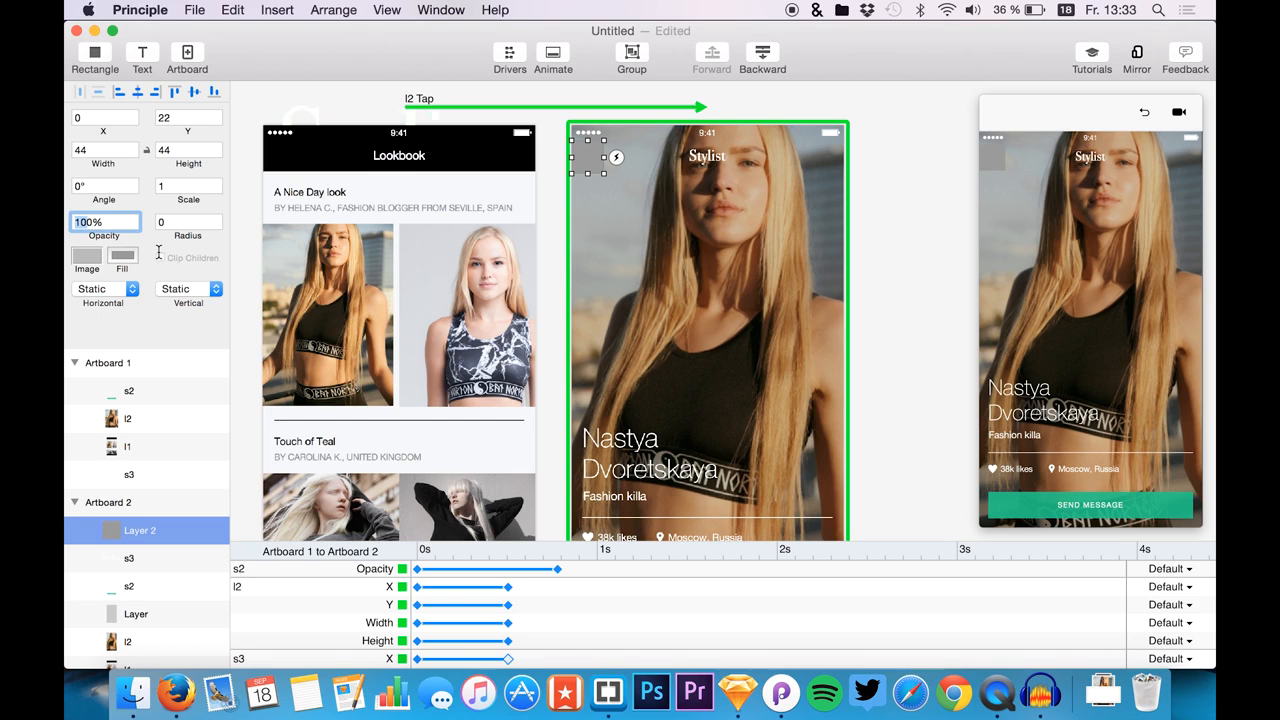
pyautogui.press('Return')
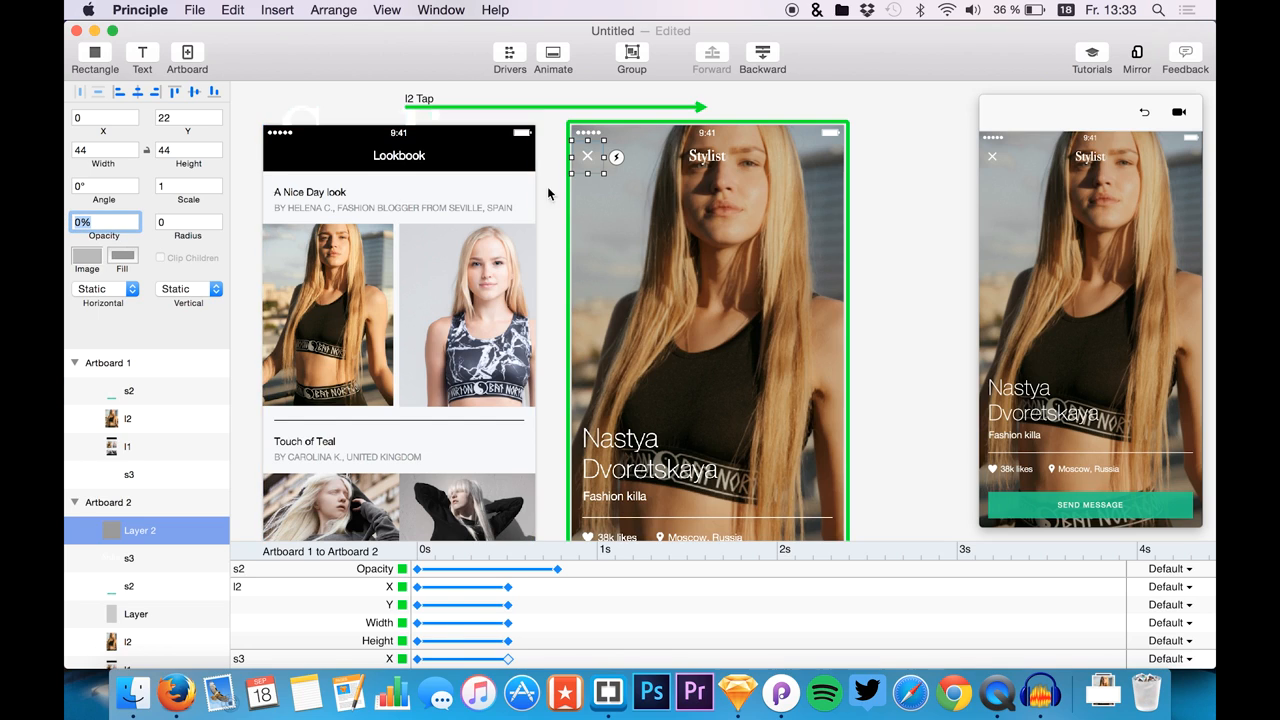
# - Add a Tap transition from the rectangle over the close icon in Artboard 2 back to Artboard 1
pyautogui.click(618, 158)
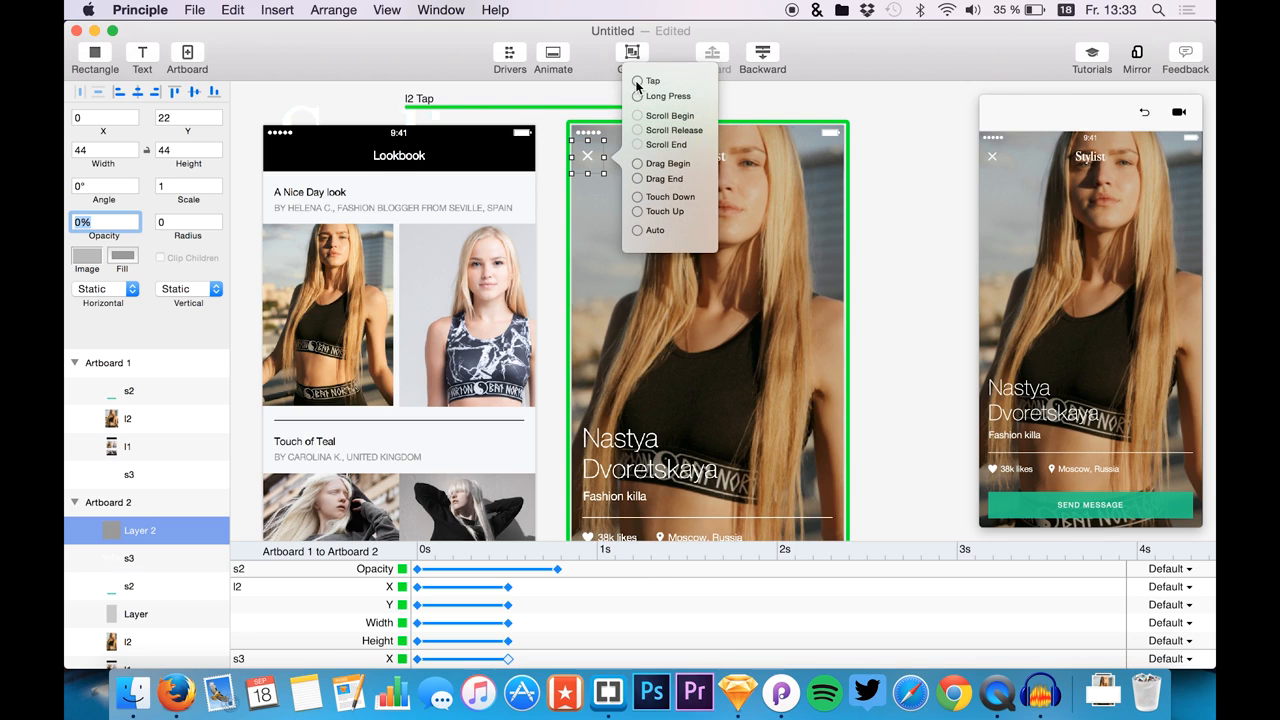
pyautogui.moveTo(636, 81); pyautogui.dragTo(427, 220)
pyautogui.scroll(2, 455, 160)
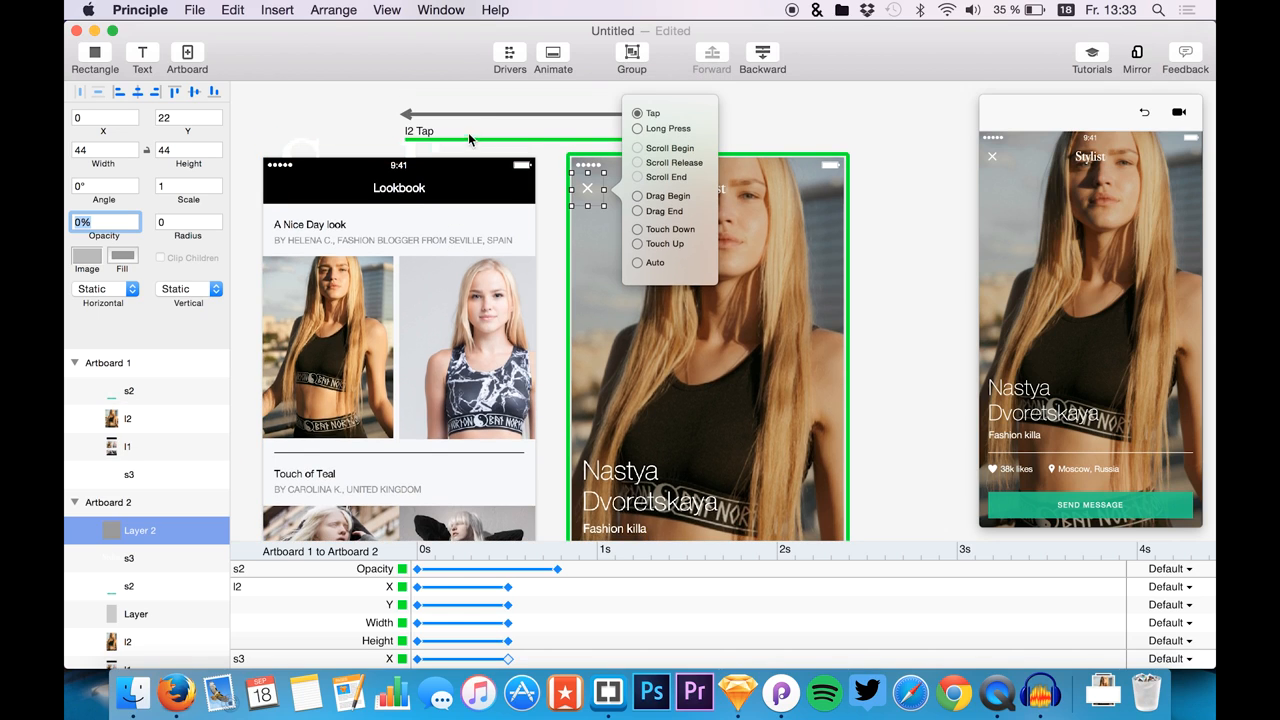
pyautogui.click(737, 120)
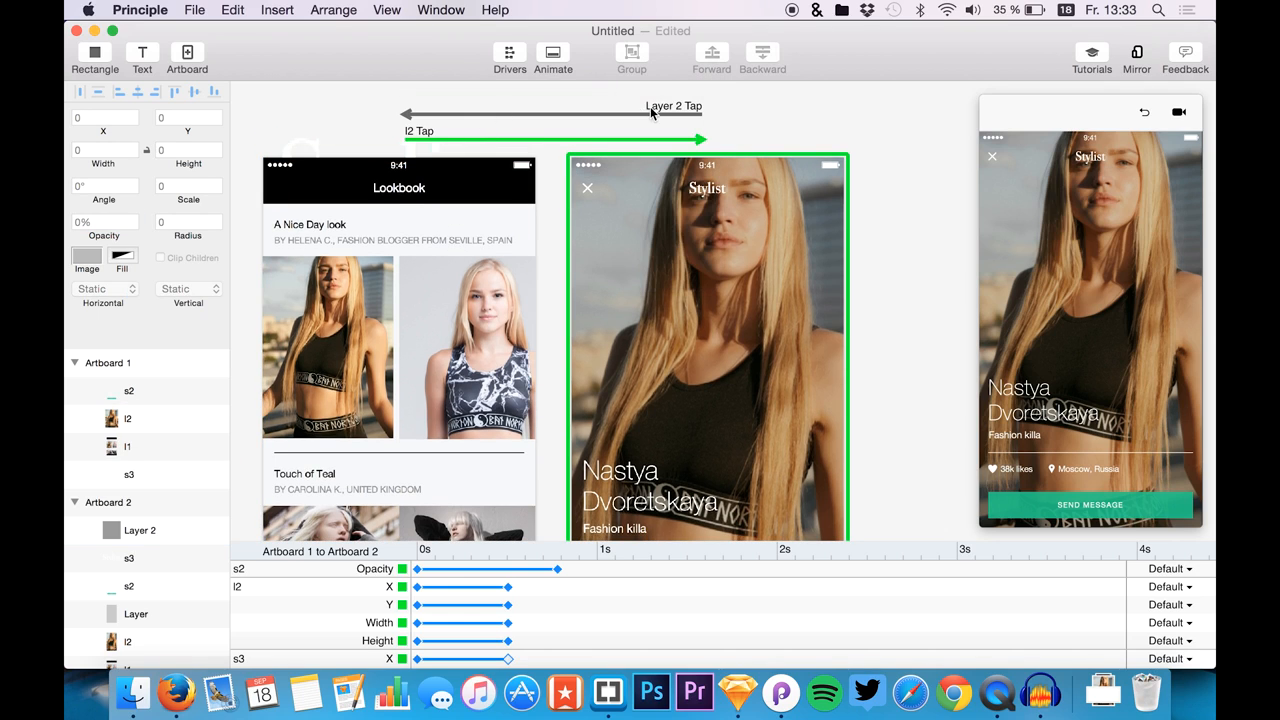
# - Test the close icon in the preview and set the opacity of Layer 2 to 1%
pyautogui.click(1144, 113)
pyautogui.click(1013, 318)
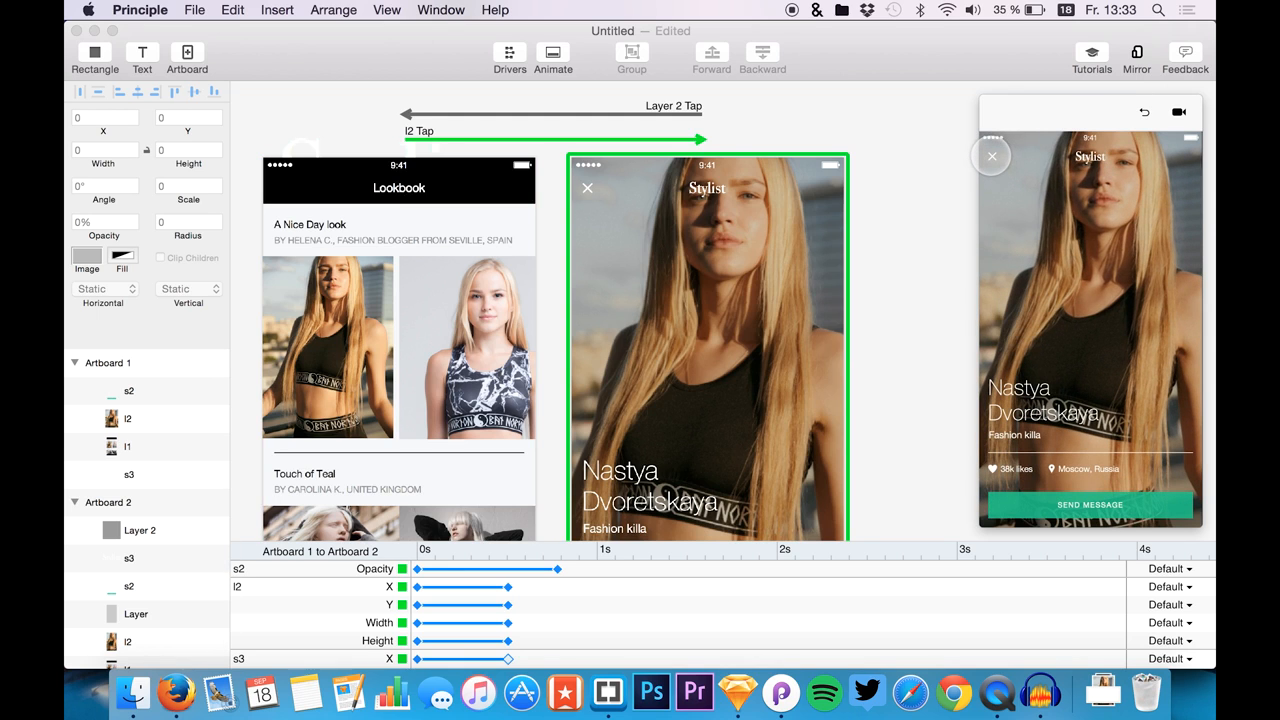
pyautogui.click(587, 182)
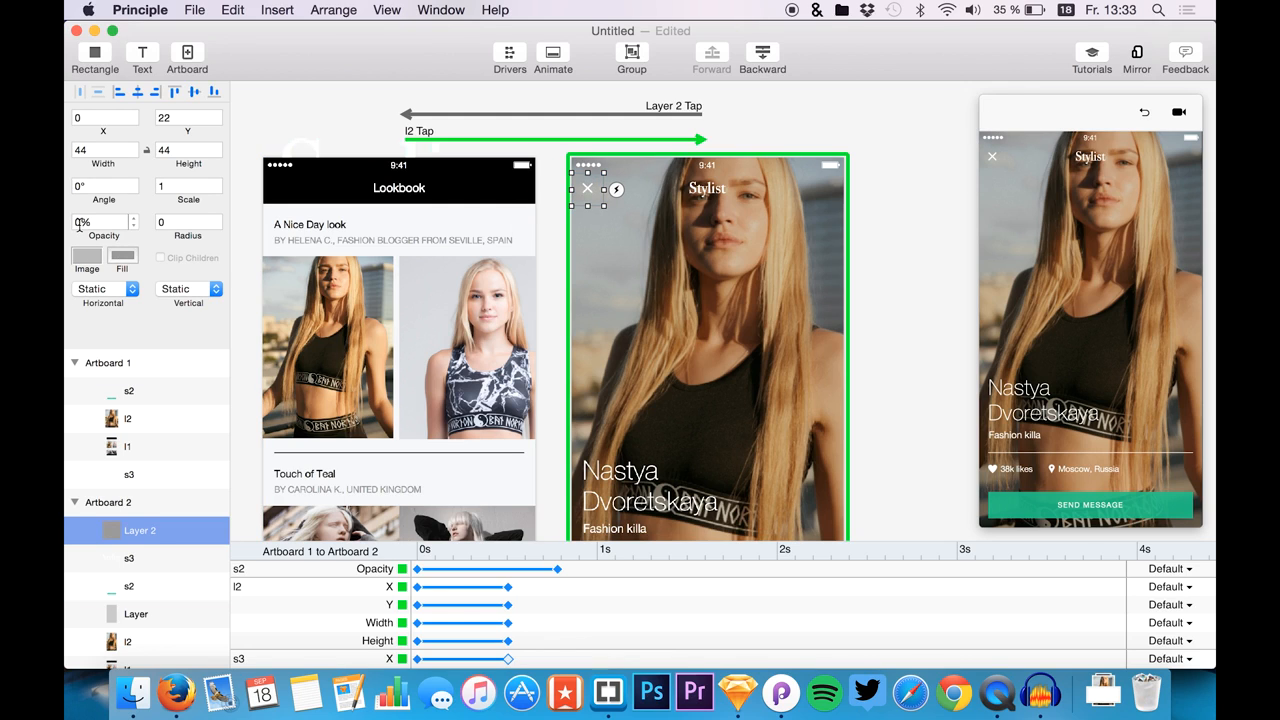
pyautogui.write('0')
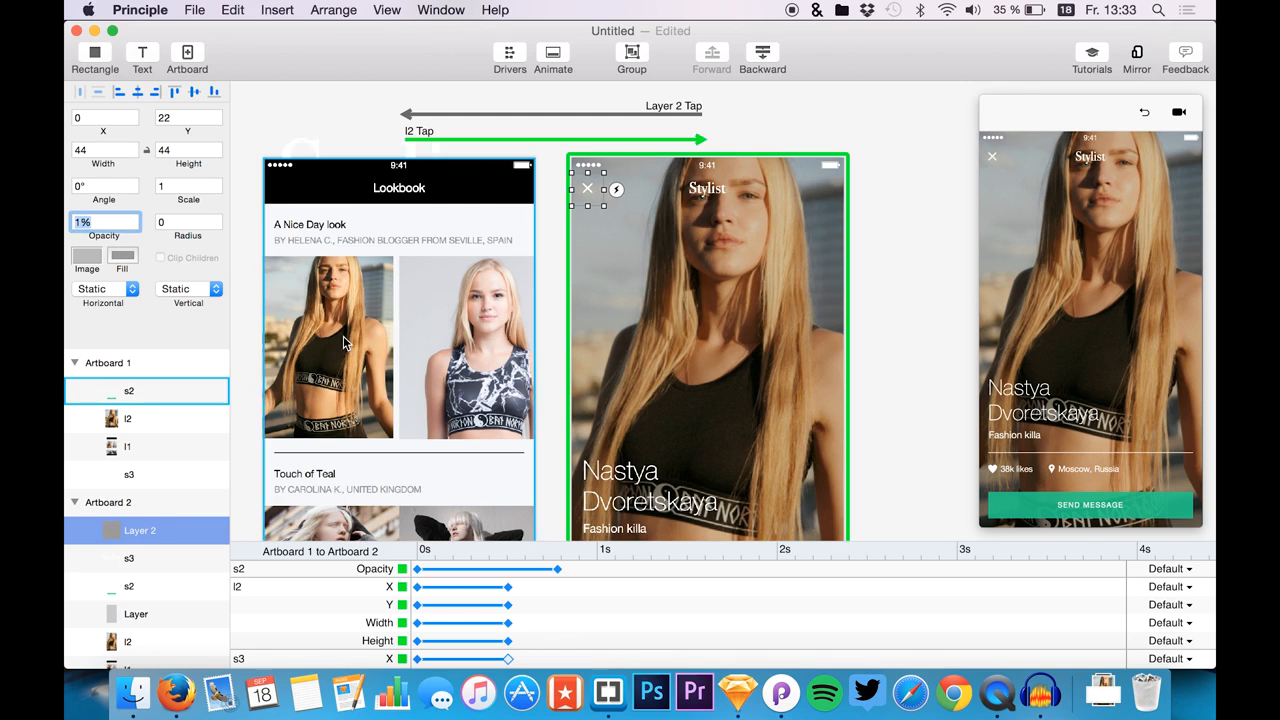
pyautogui.click(785, 104)
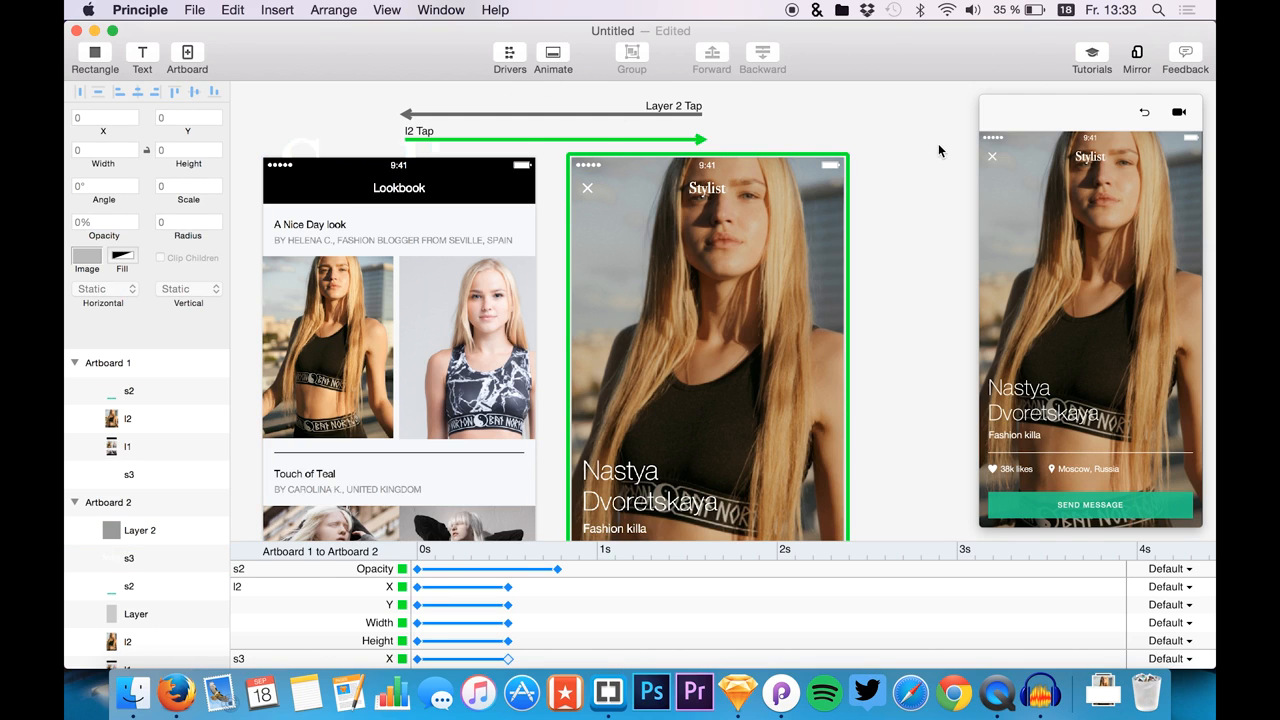
# - Check both tap transitions in the preview by opening the lookbook photo and closing the stylist screen repeatedly
pyautogui.click(1147, 111)
pyautogui.click(1016, 278)
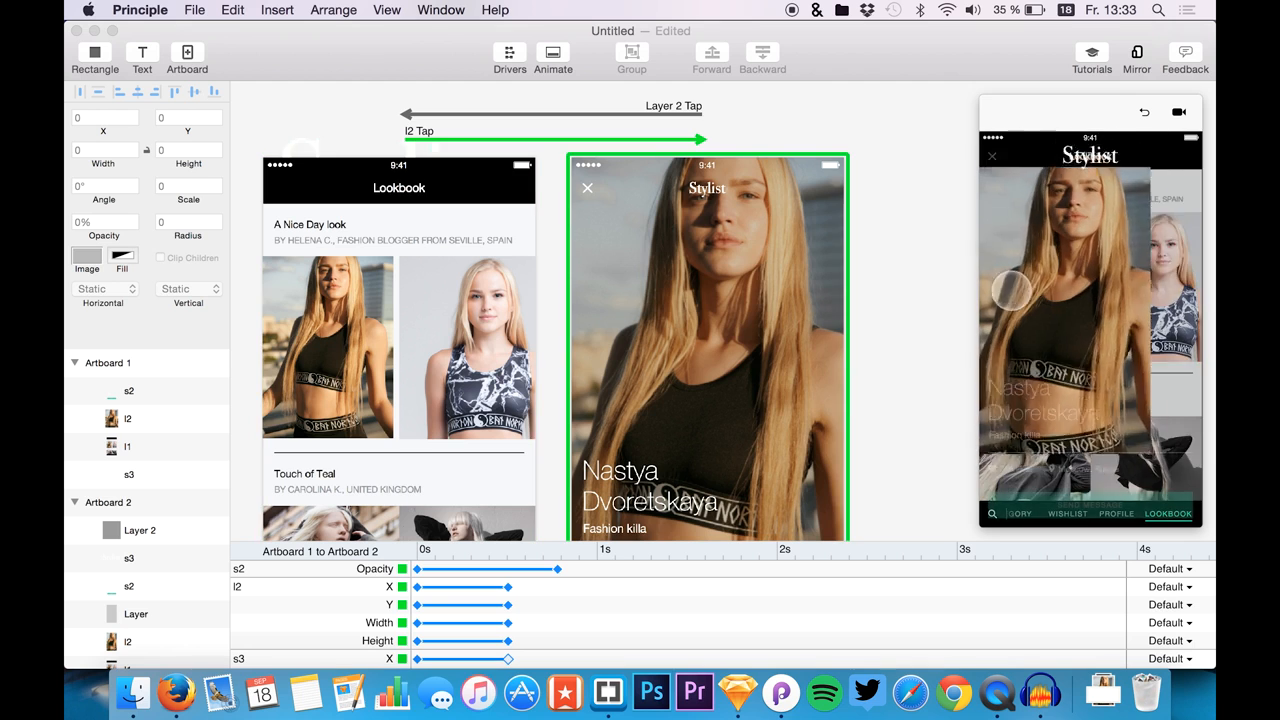
pyautogui.click(995, 157)
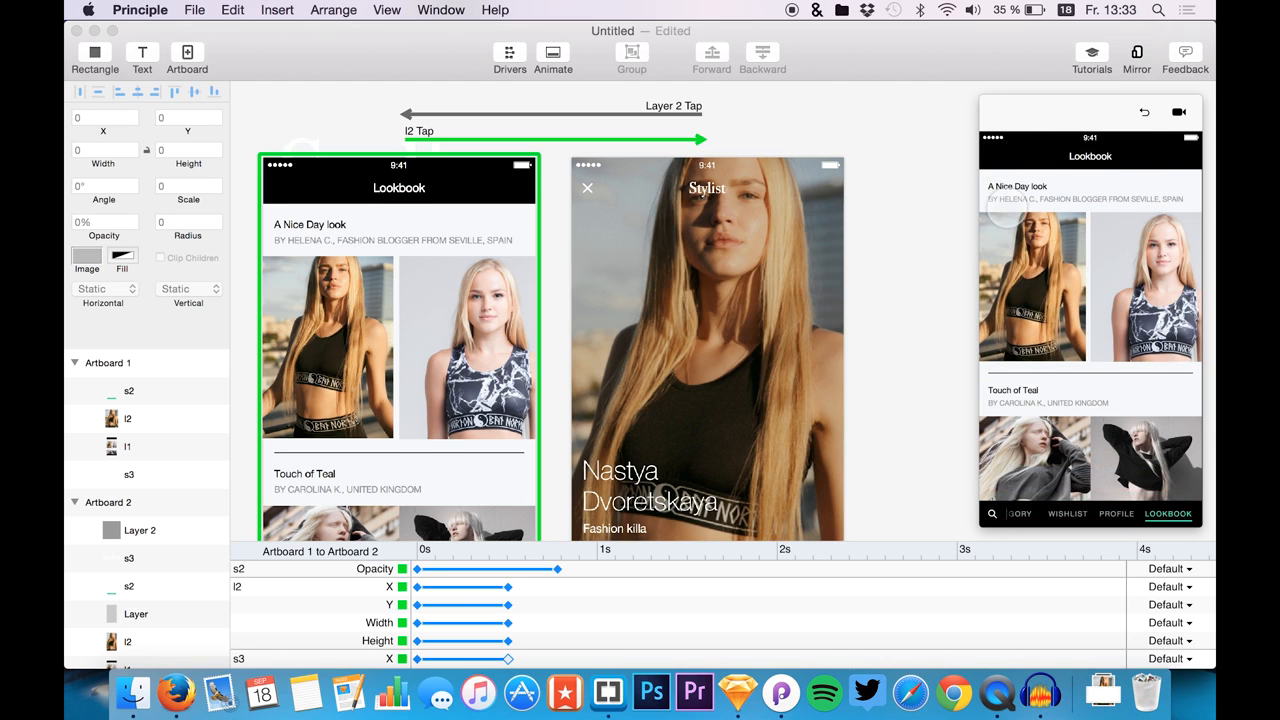
pyautogui.click(1018, 258)
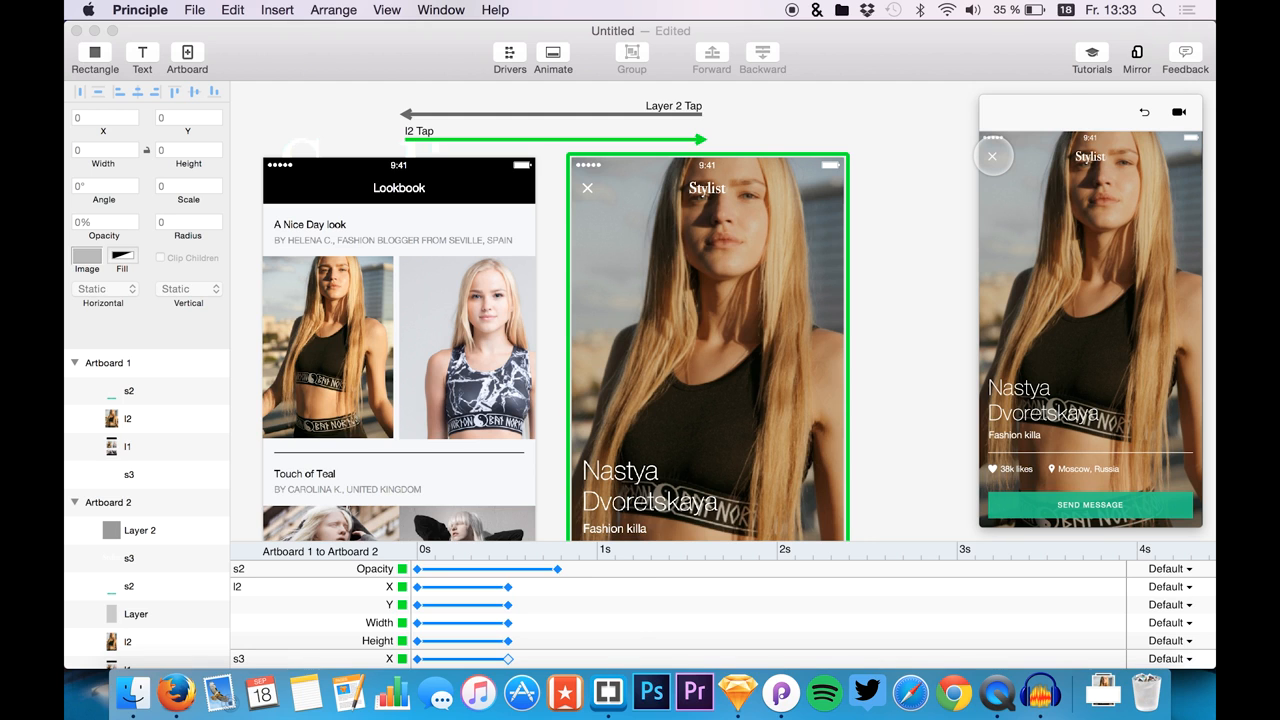
pyautogui.click(993, 156)
pyautogui.click(1032, 272)
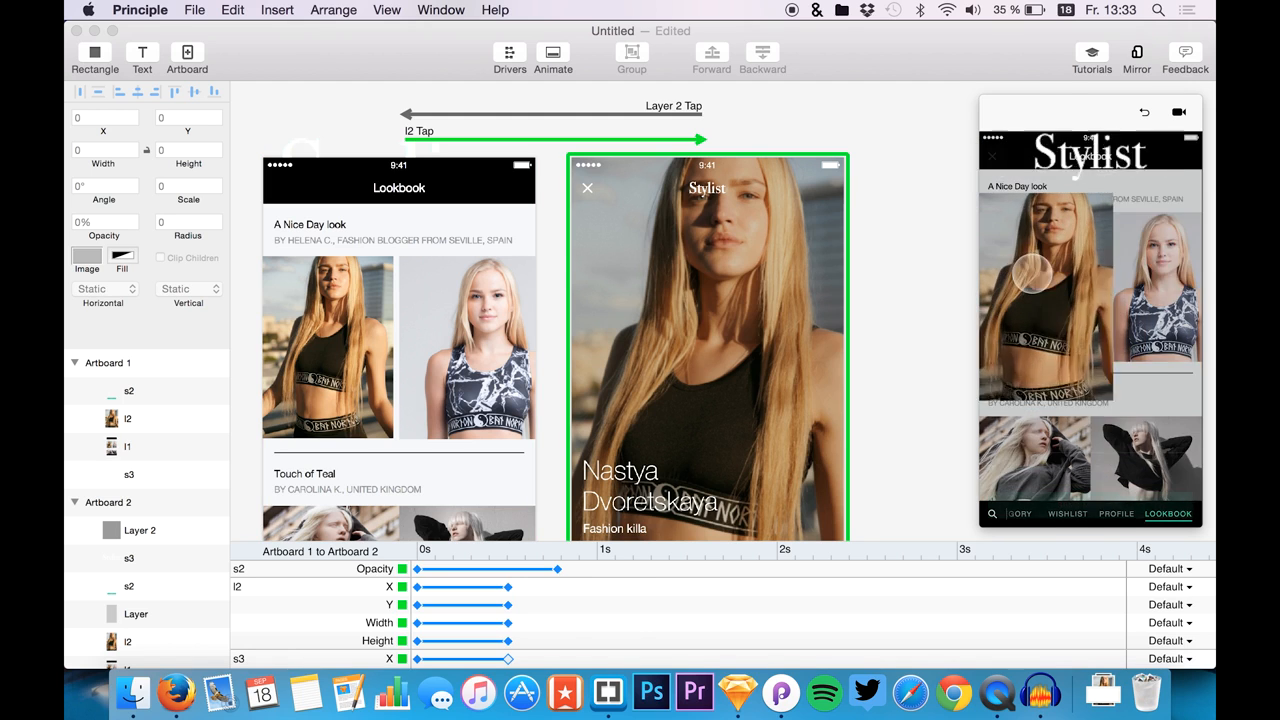
pyautogui.click(993, 153)
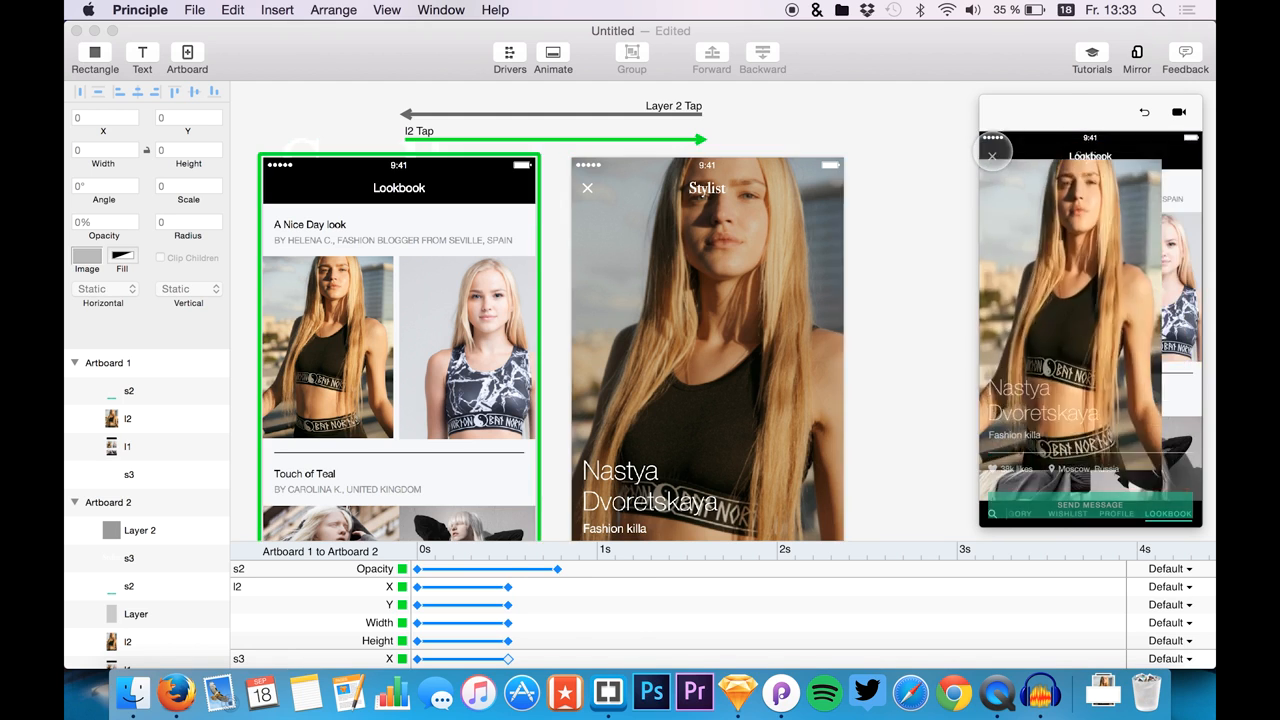
pyautogui.click(1010, 272)
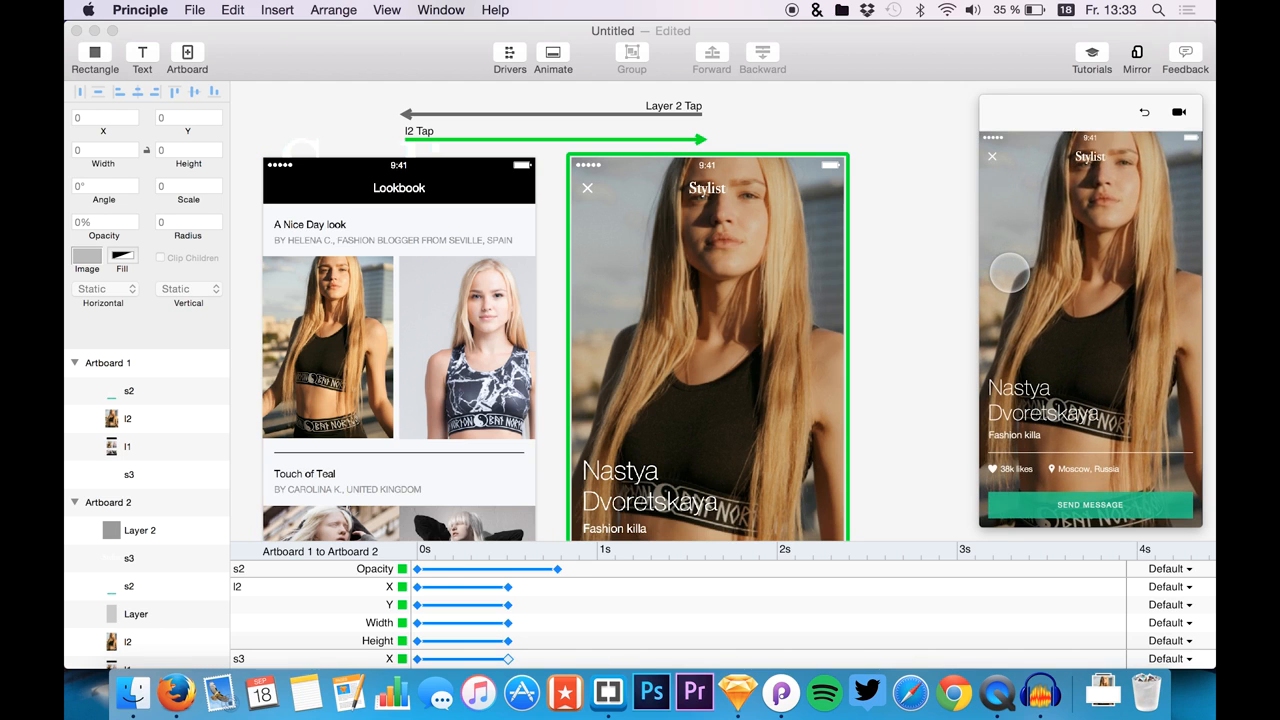
# - Detach the preview into a floating window, enlarge it, and place it over the middle of the canvas
pyautogui.click(385, 383)
pyautogui.scroll(-3, 386, 384)
pyautogui.click(696, 291)
pyautogui.moveTo(1040, 110); pyautogui.dragTo(442, 77)
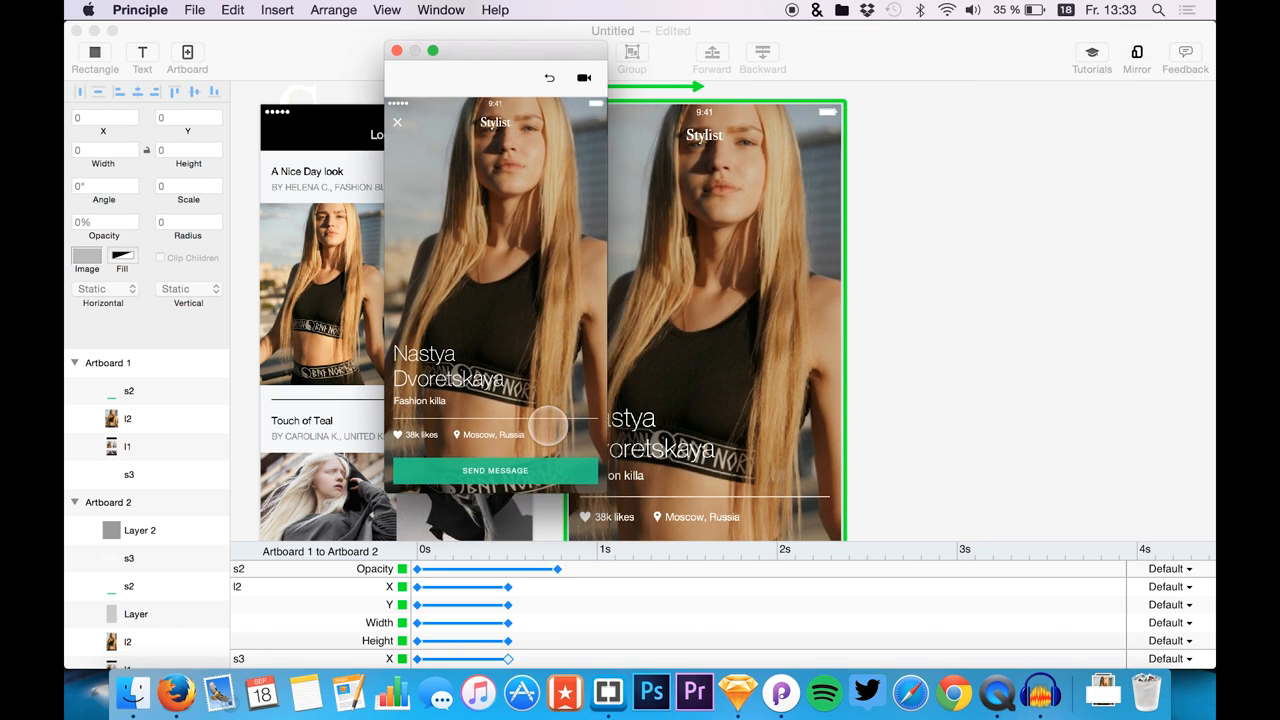
pyautogui.moveTo(601, 490); pyautogui.dragTo(706, 678)
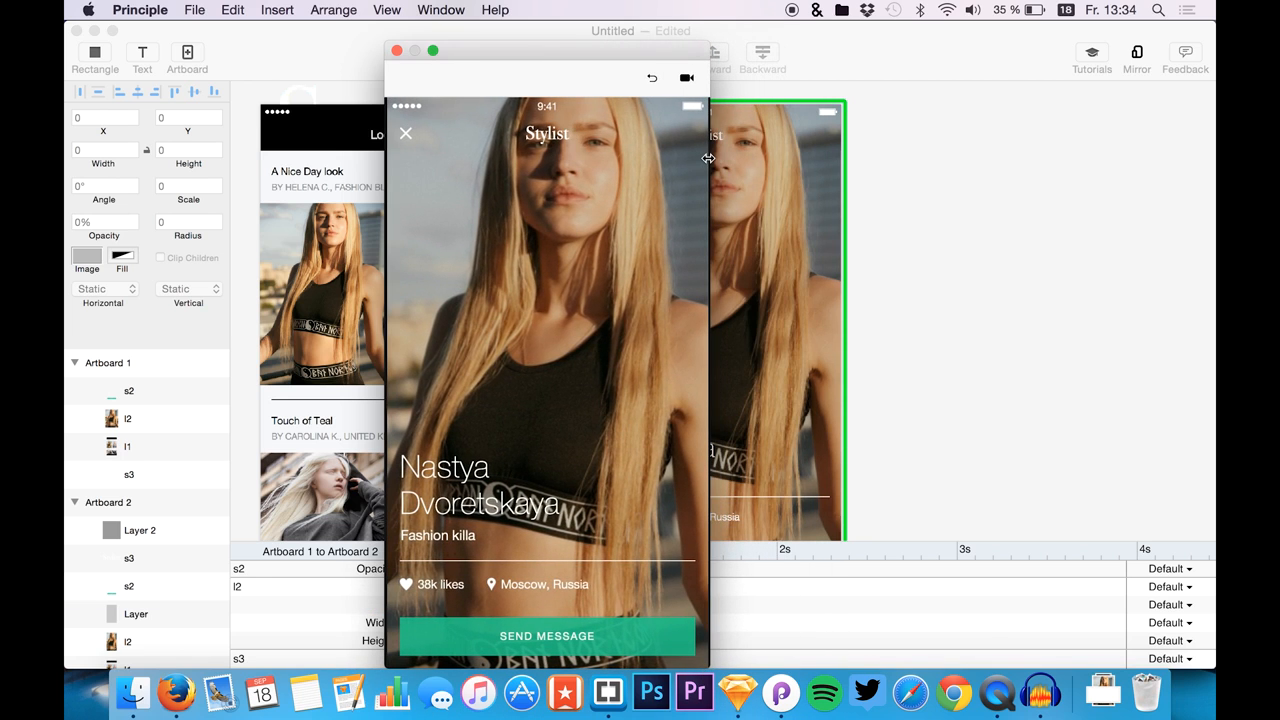
pyautogui.moveTo(704, 158); pyautogui.dragTo(703, 158)
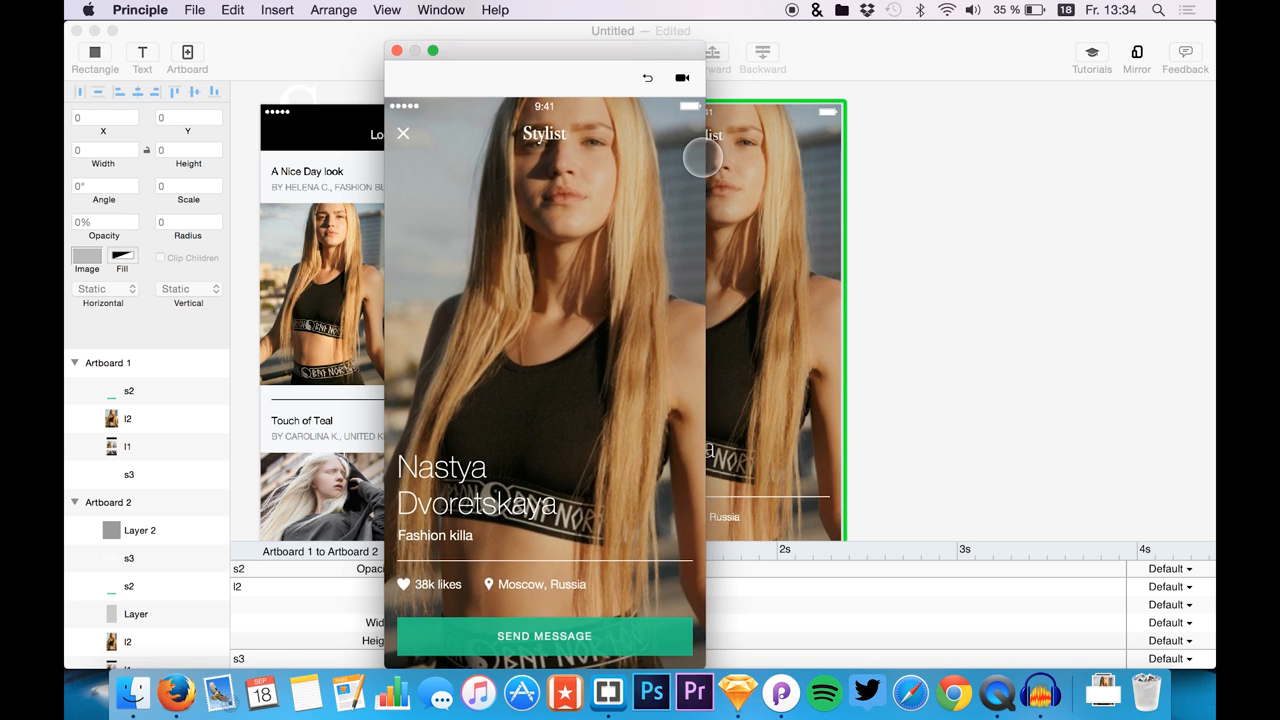
pyautogui.moveTo(540, 55); pyautogui.dragTo(660, 40)
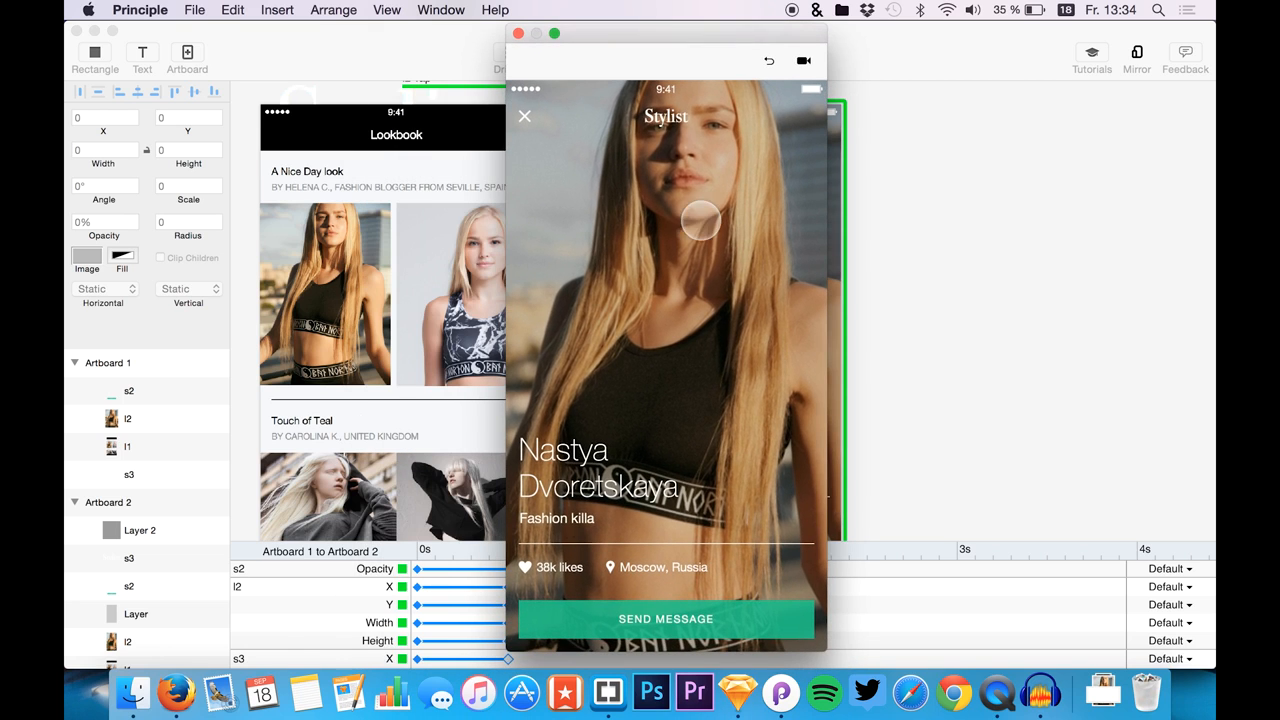
# - Review the opening and closing animations in the enlarged preview by switching repeatedly between the lookbook and stylist screens
pyautogui.click(524, 116)
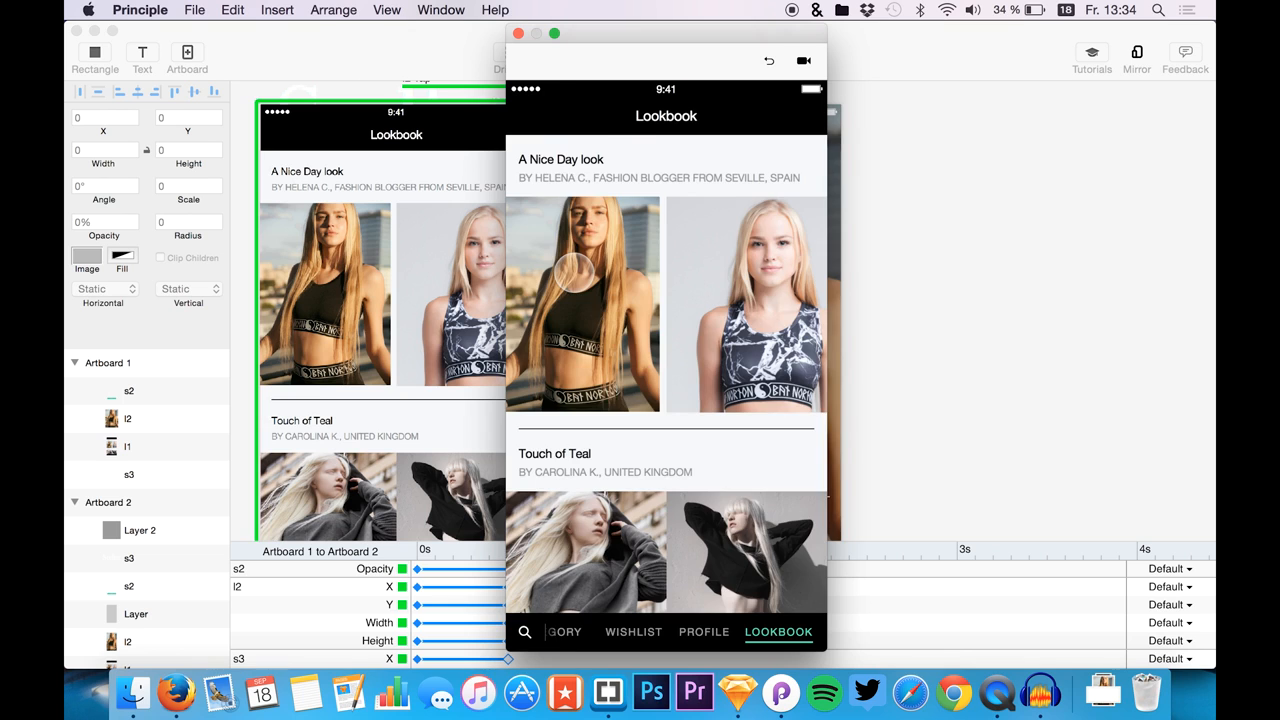
pyautogui.click(573, 270)
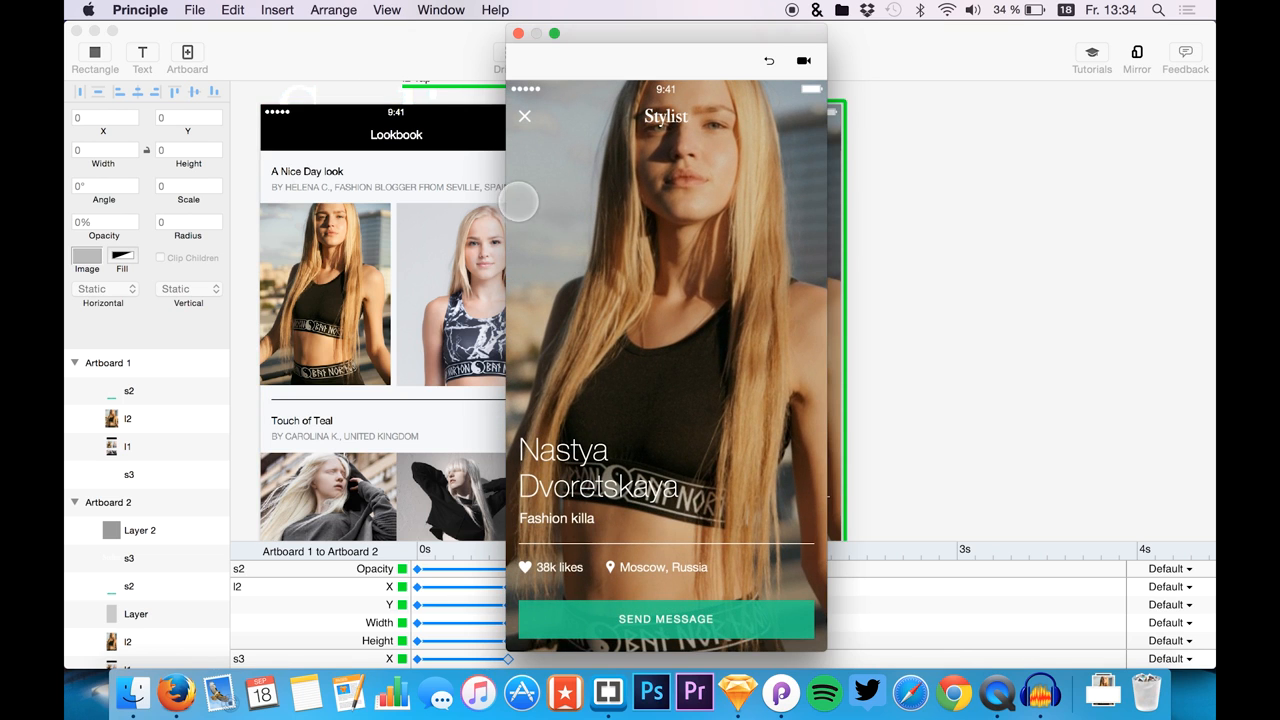
pyautogui.click(524, 116)
pyautogui.click(575, 291)
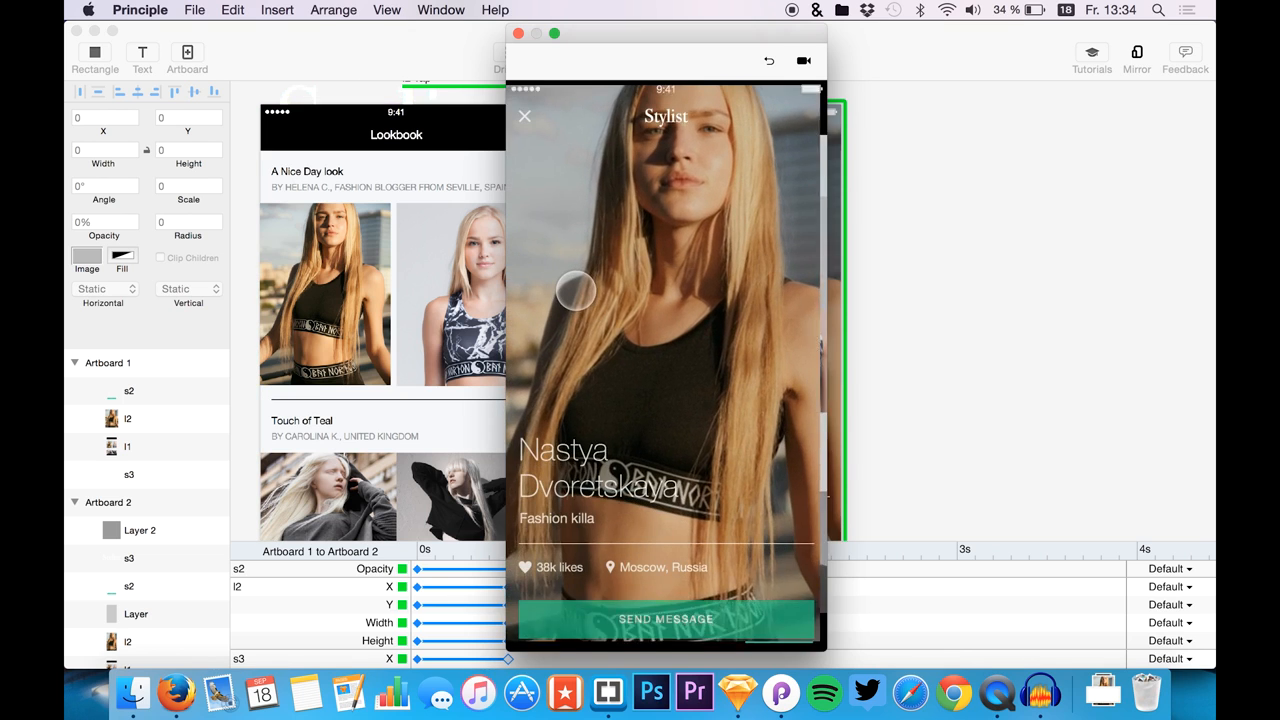
pyautogui.click(524, 116)
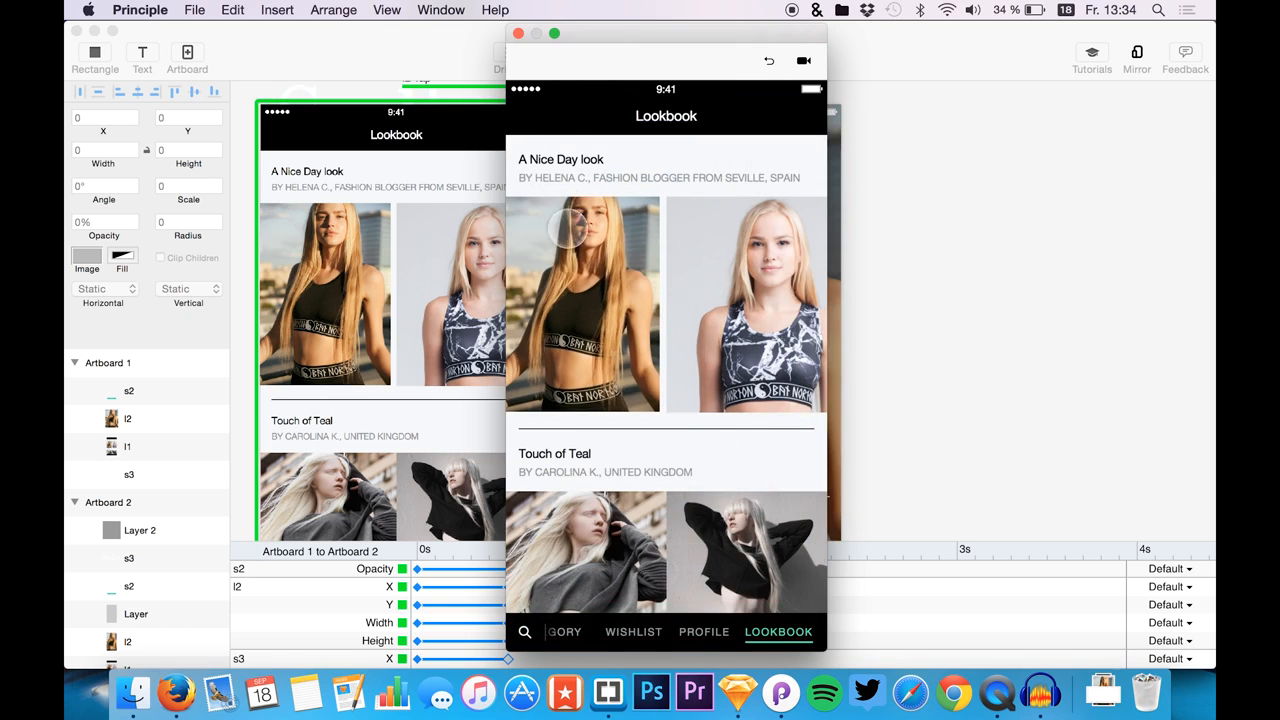
pyautogui.click(584, 268)
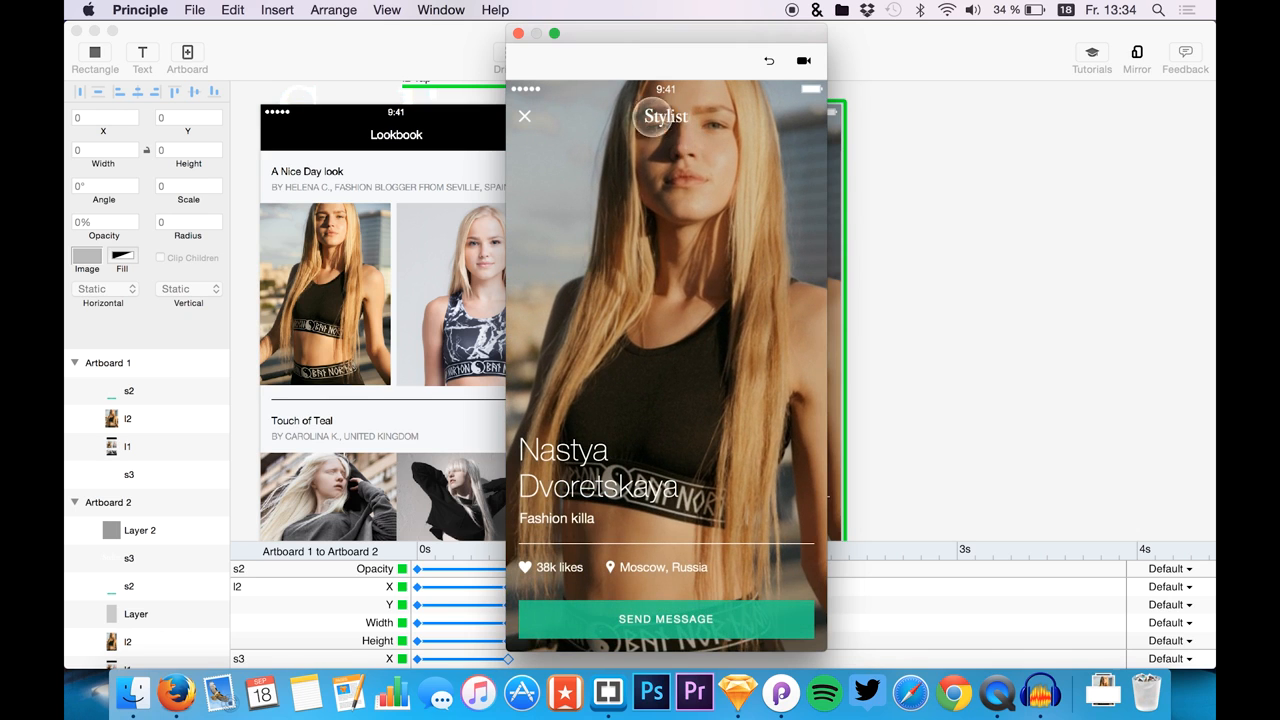
pyautogui.click(524, 116)
pyautogui.click(560, 246)
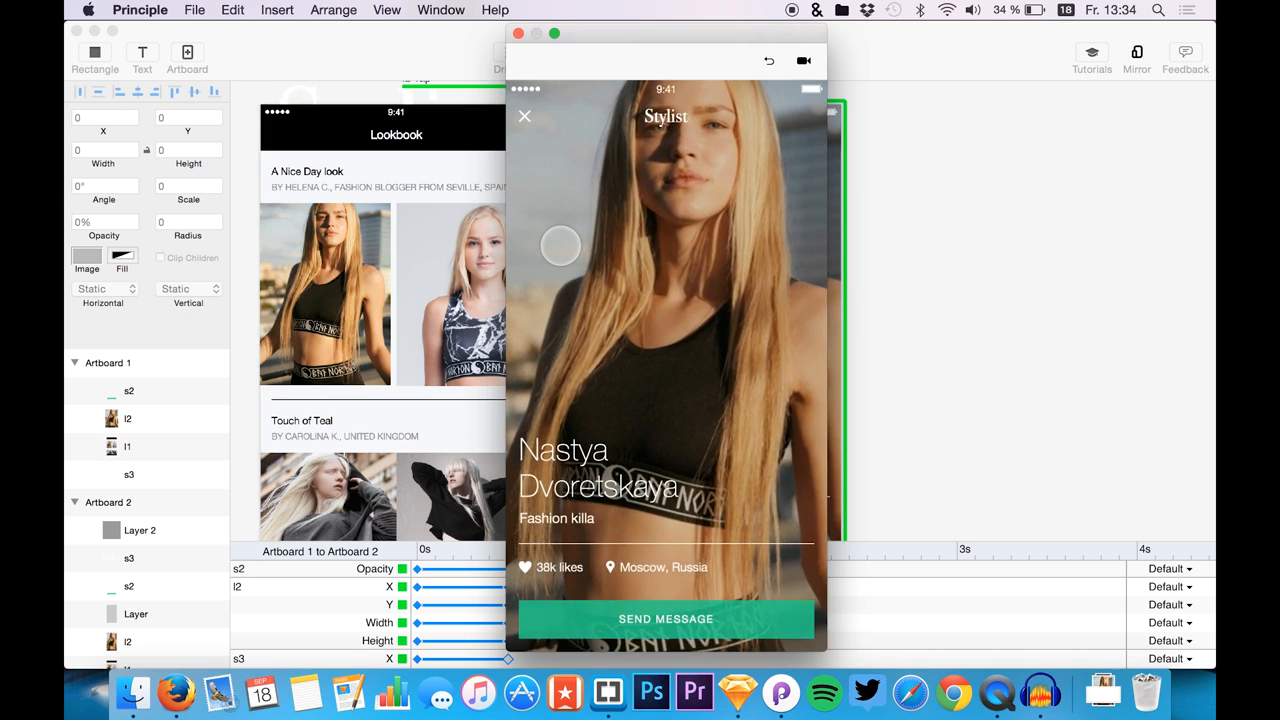
pyautogui.click(524, 116)
pyautogui.click(584, 311)
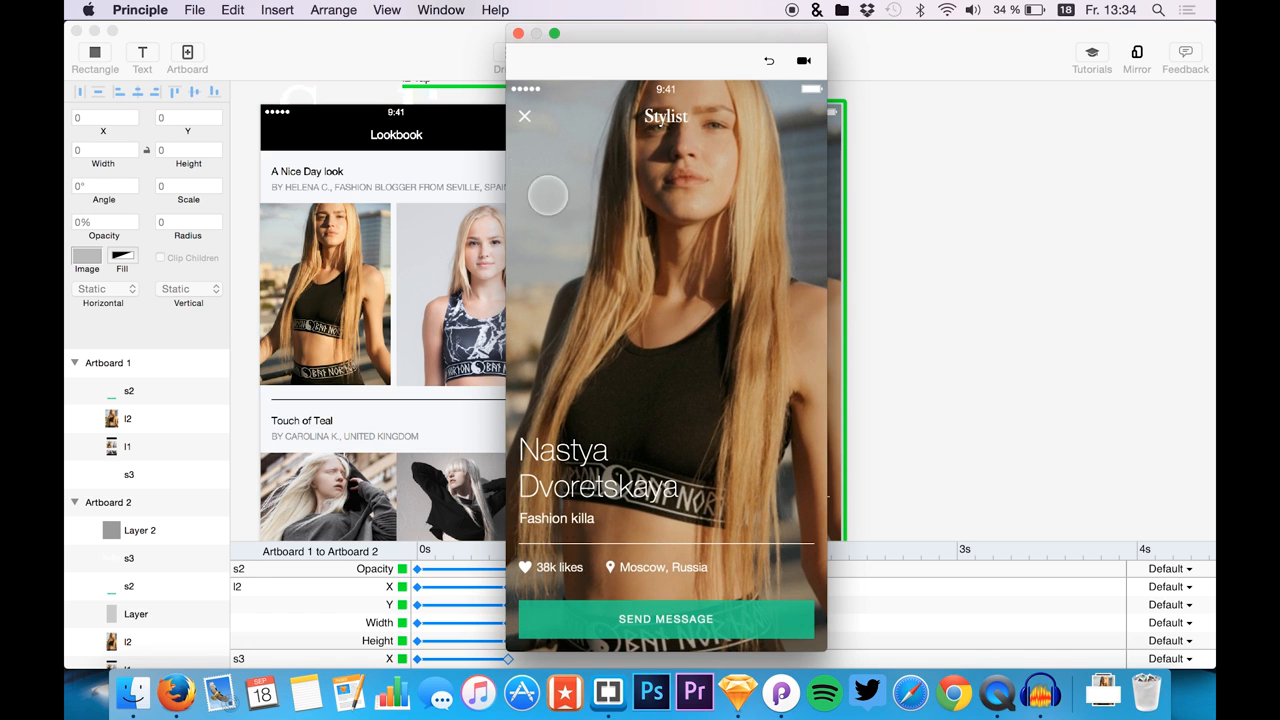
pyautogui.click(525, 115)
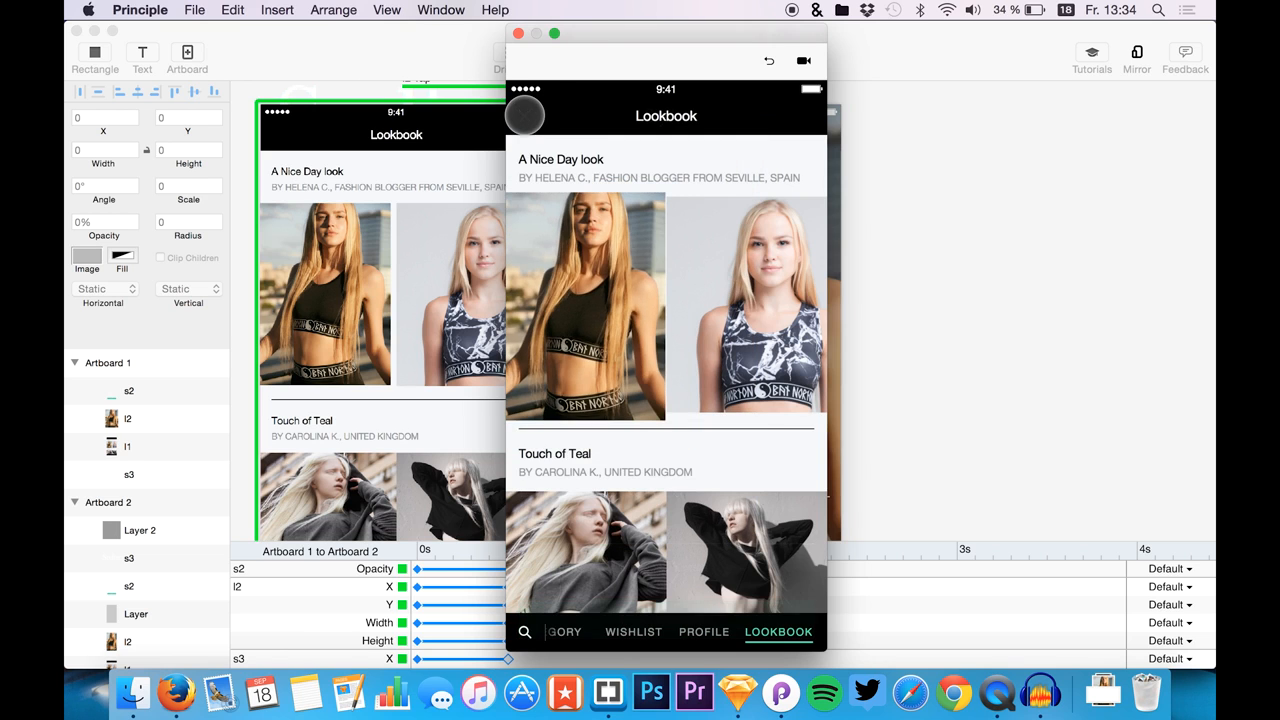
pyautogui.click(556, 290)
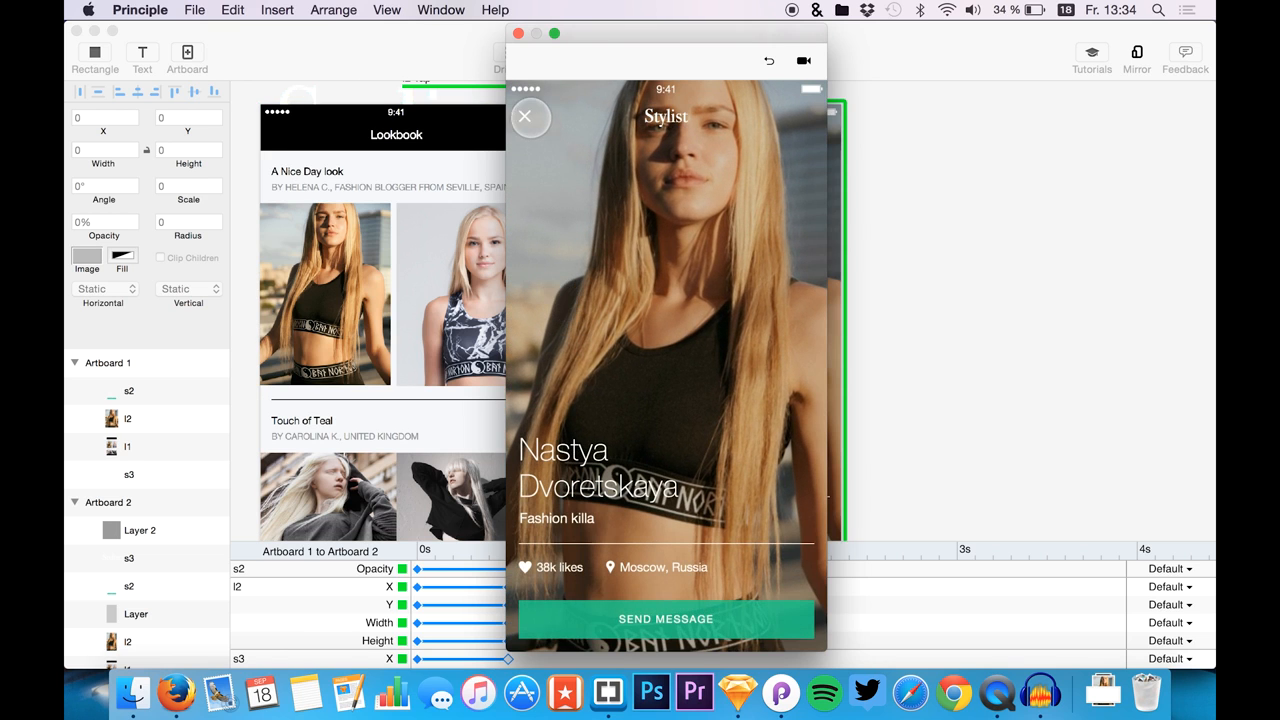
pyautogui.click(525, 115)
pyautogui.click(562, 272)
pyautogui.click(440, 337)
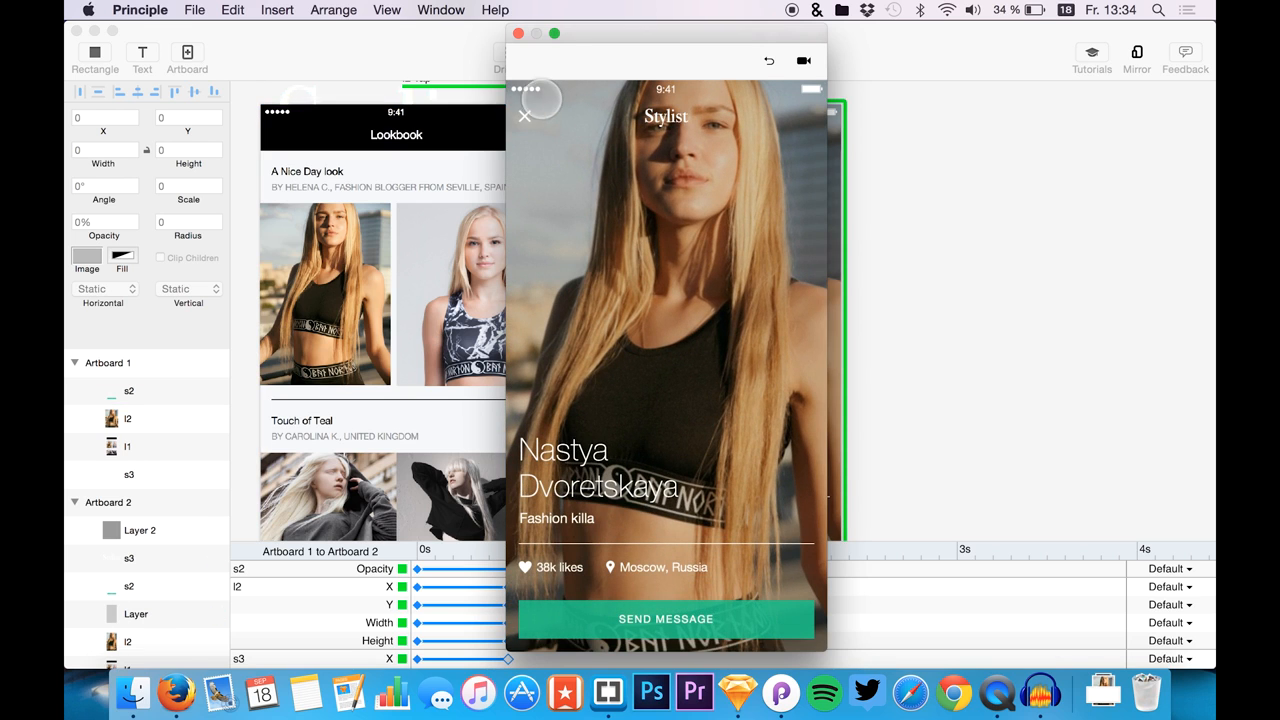
pyautogui.click(525, 115)
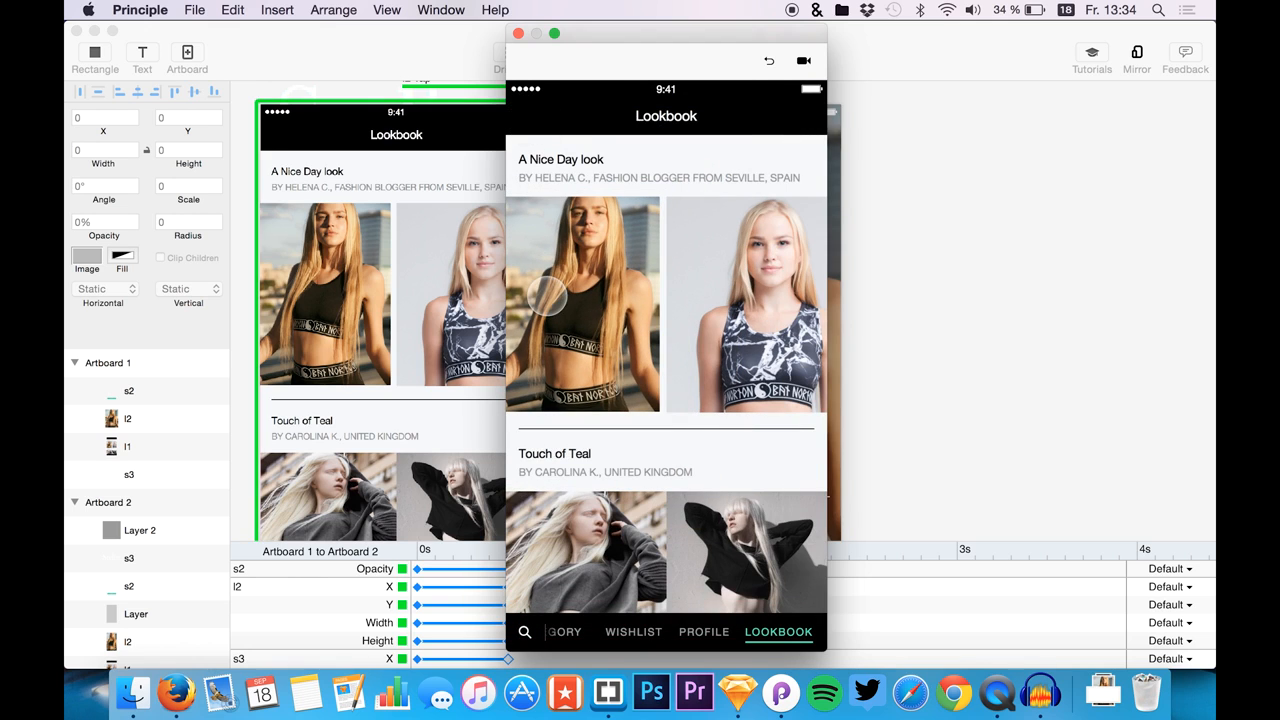
pyautogui.scroll(-2, 110, 650)
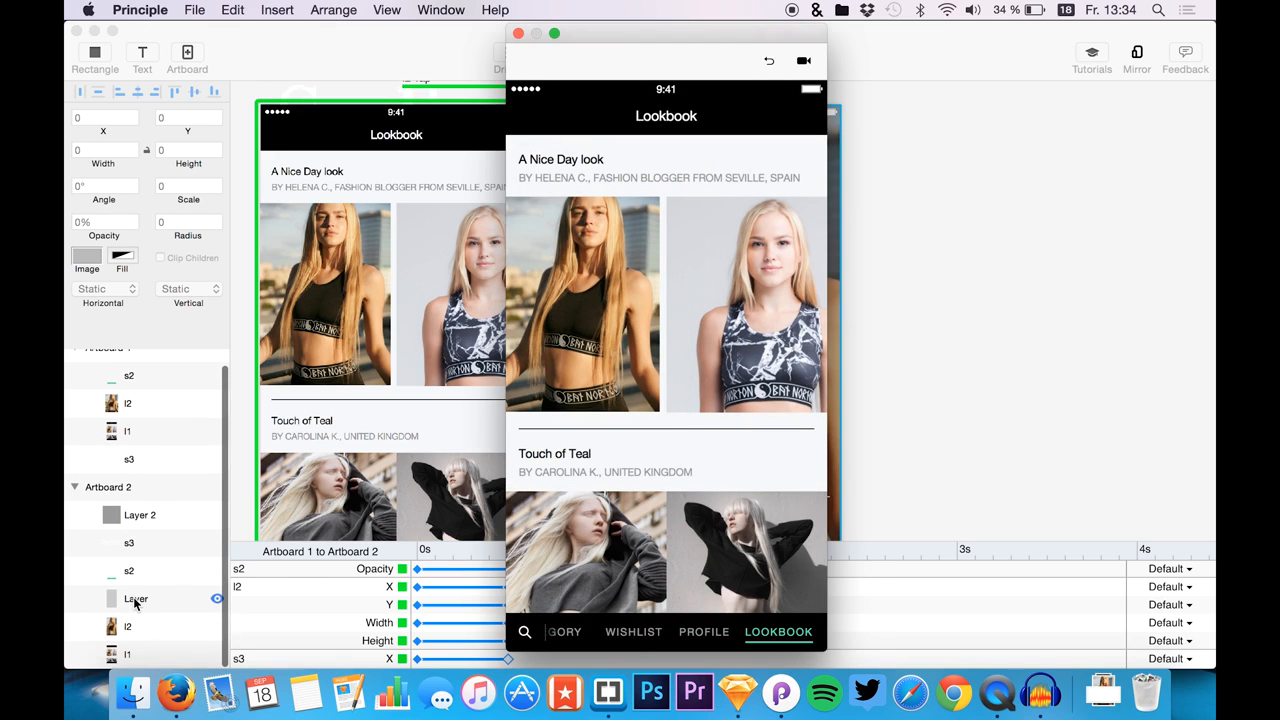
# - Select Layer in Artboard 2, dock the floating preview back beside the artboards, and try both tap transitions in it
pyautogui.click(136, 599)
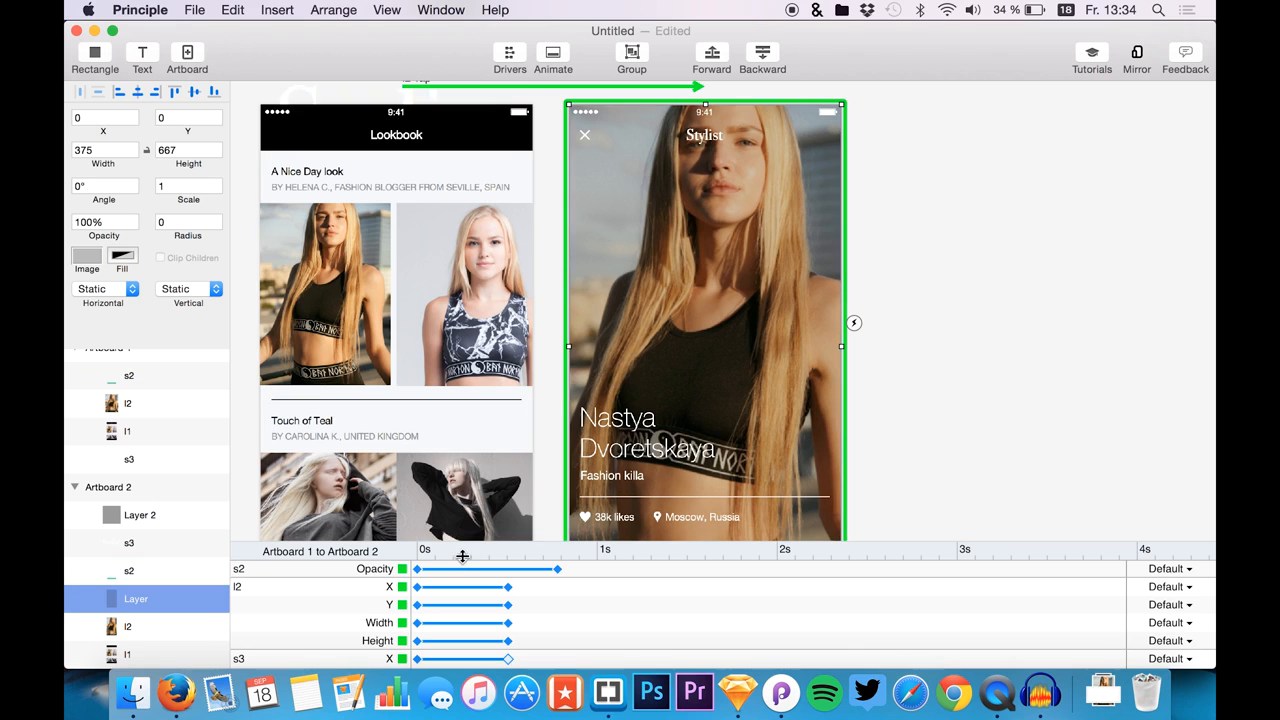
pyautogui.scroll(-3, 347, 626)
pyautogui.scroll(3, 347, 626)
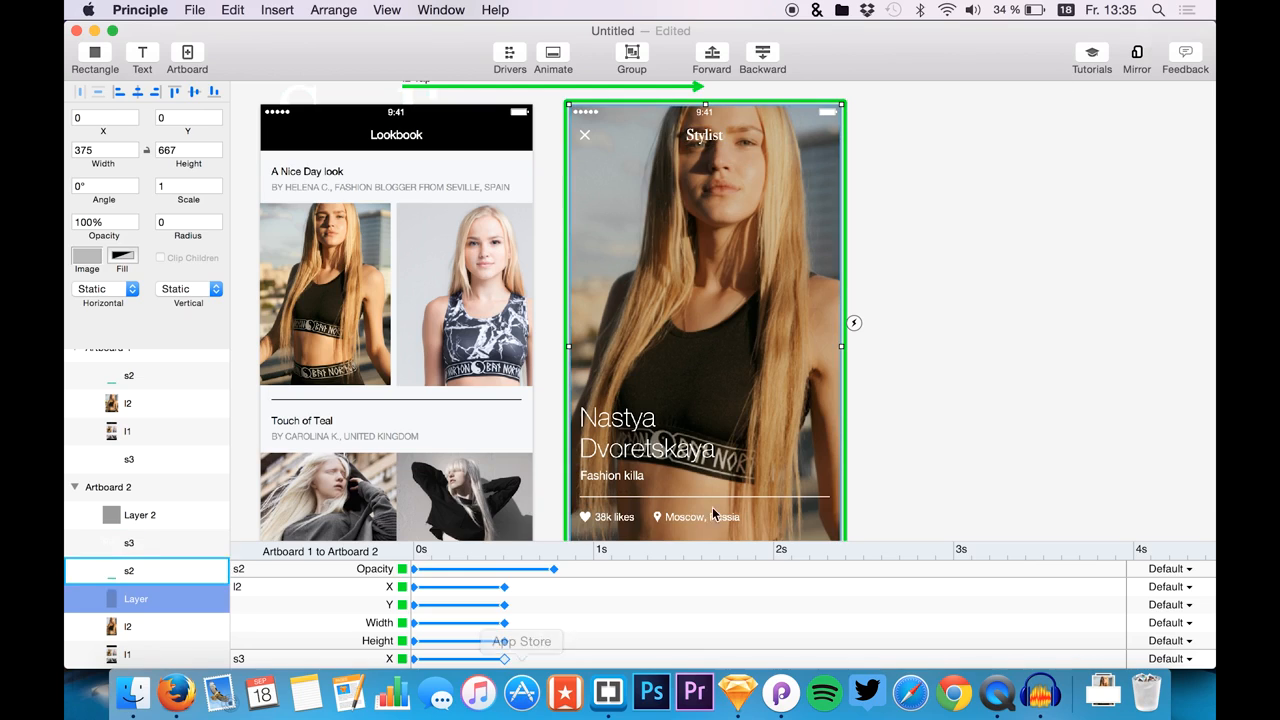
pyautogui.hotkey('ctrl', 'Up')
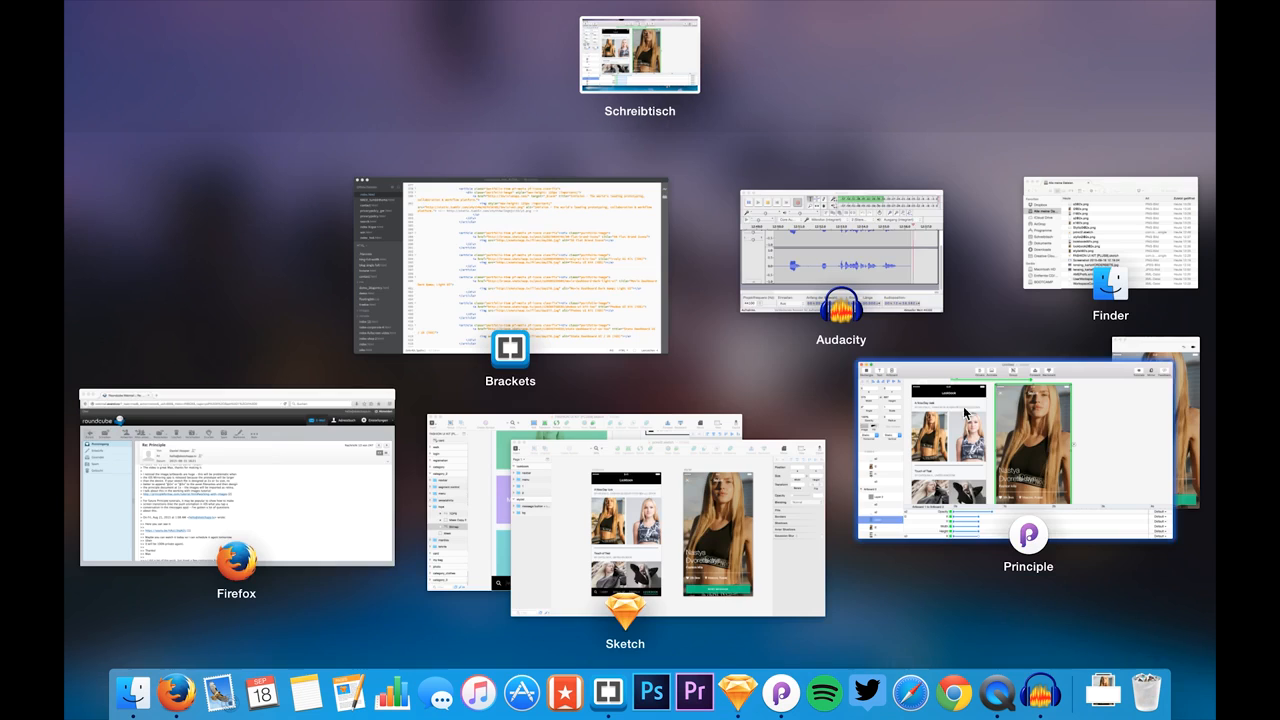
pyautogui.click(1143, 398)
pyautogui.moveTo(683, 43); pyautogui.dragTo(1020, 129)
pyautogui.click(877, 120)
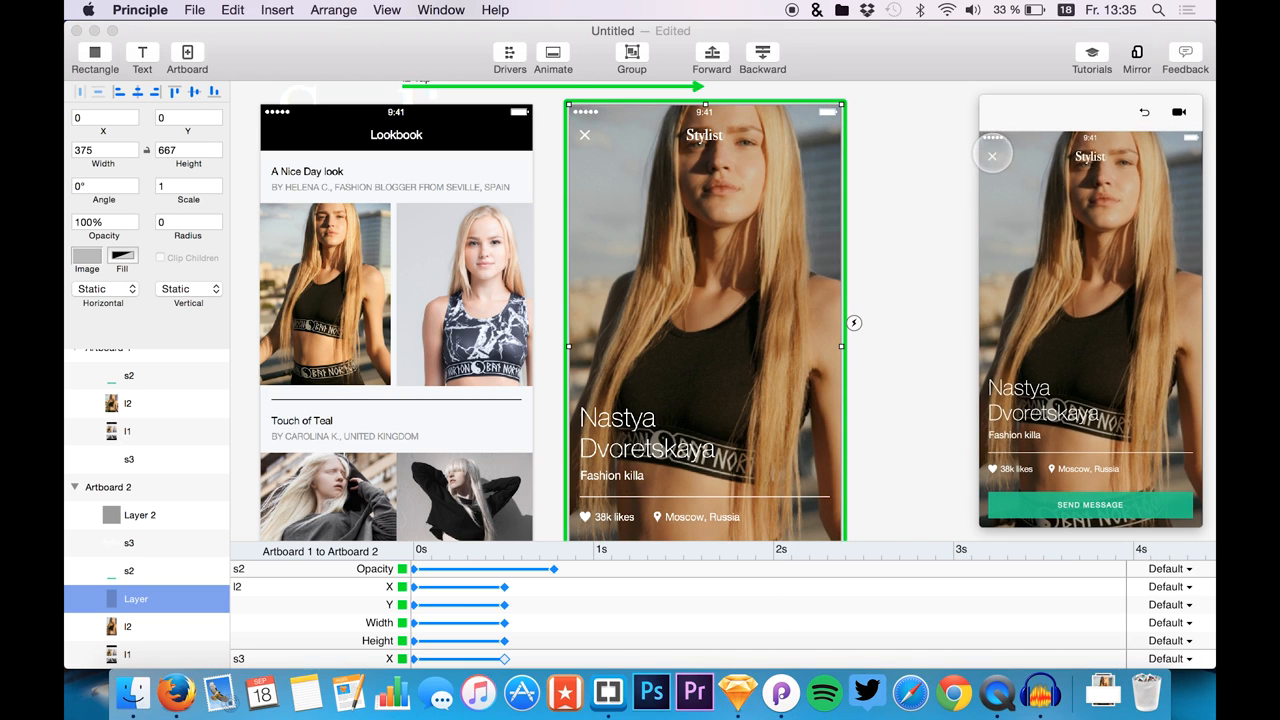
pyautogui.click(992, 155)
pyautogui.click(1063, 232)
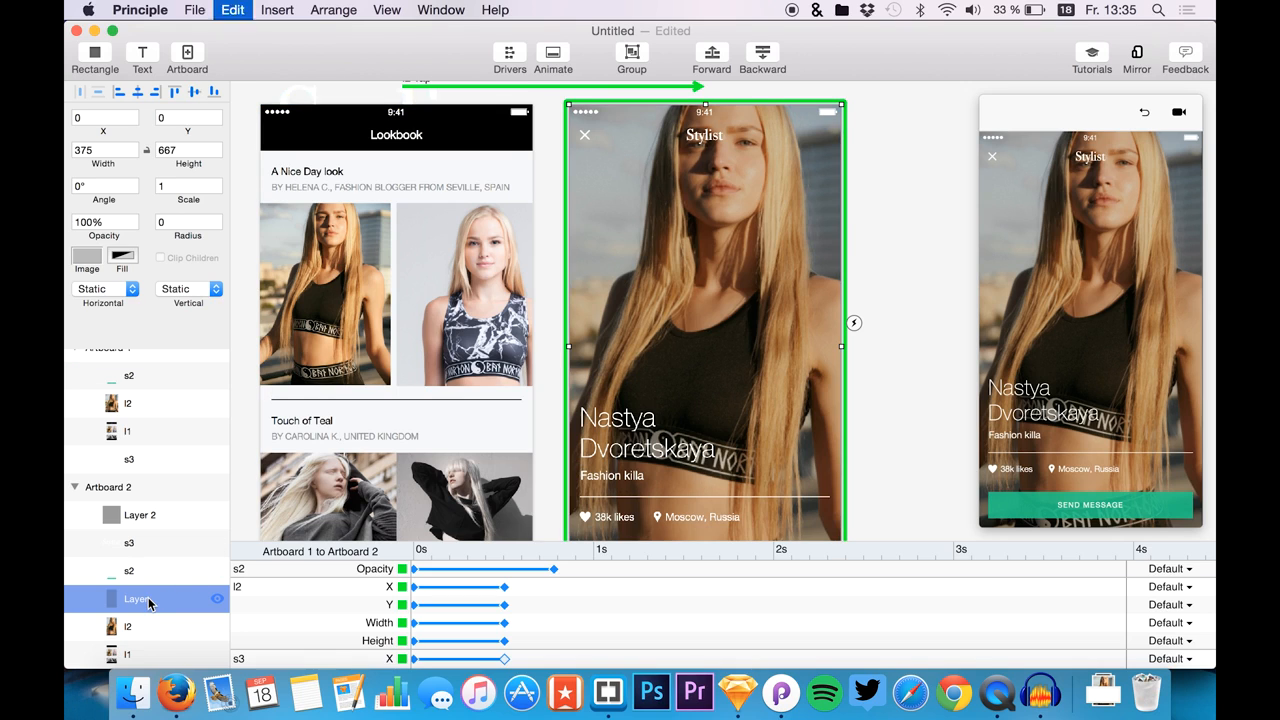
# - Copy the Artboard 2 Layer into Artboard 1 directly above s3 and set the copy's opacity to 0%
pyautogui.scroll(2, 110, 440)
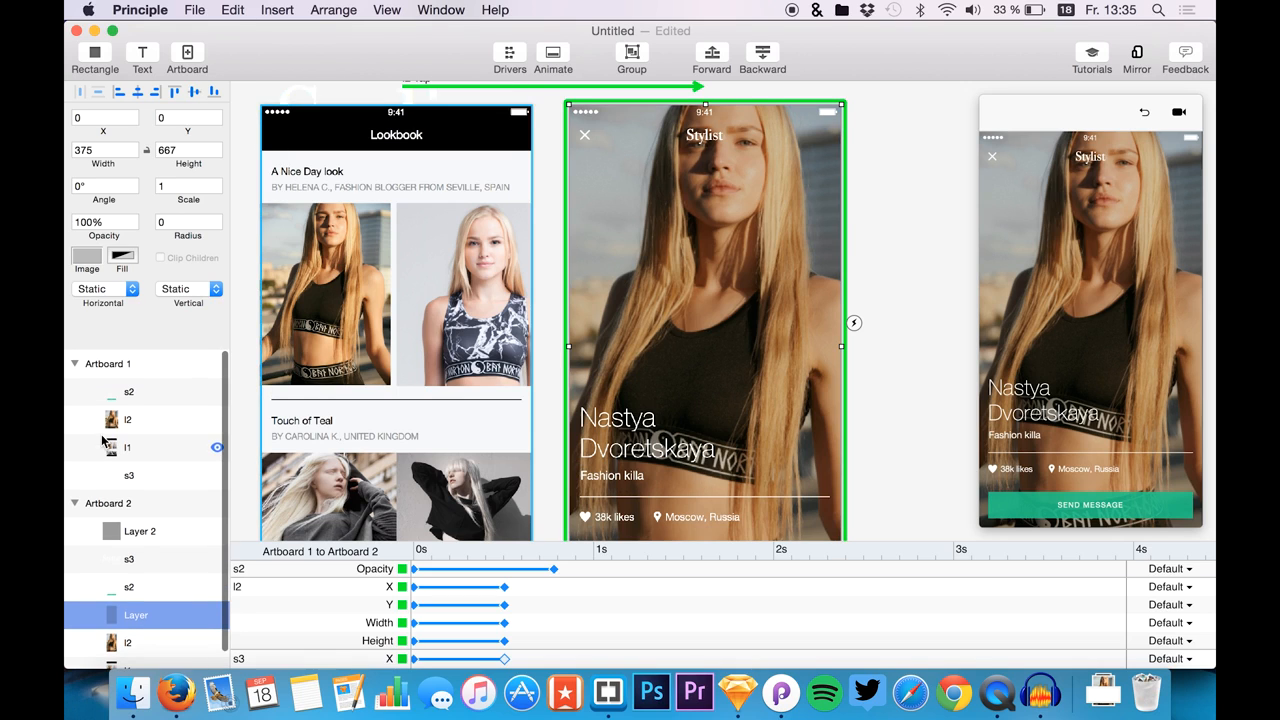
pyautogui.click(135, 477)
pyautogui.press('super+v')
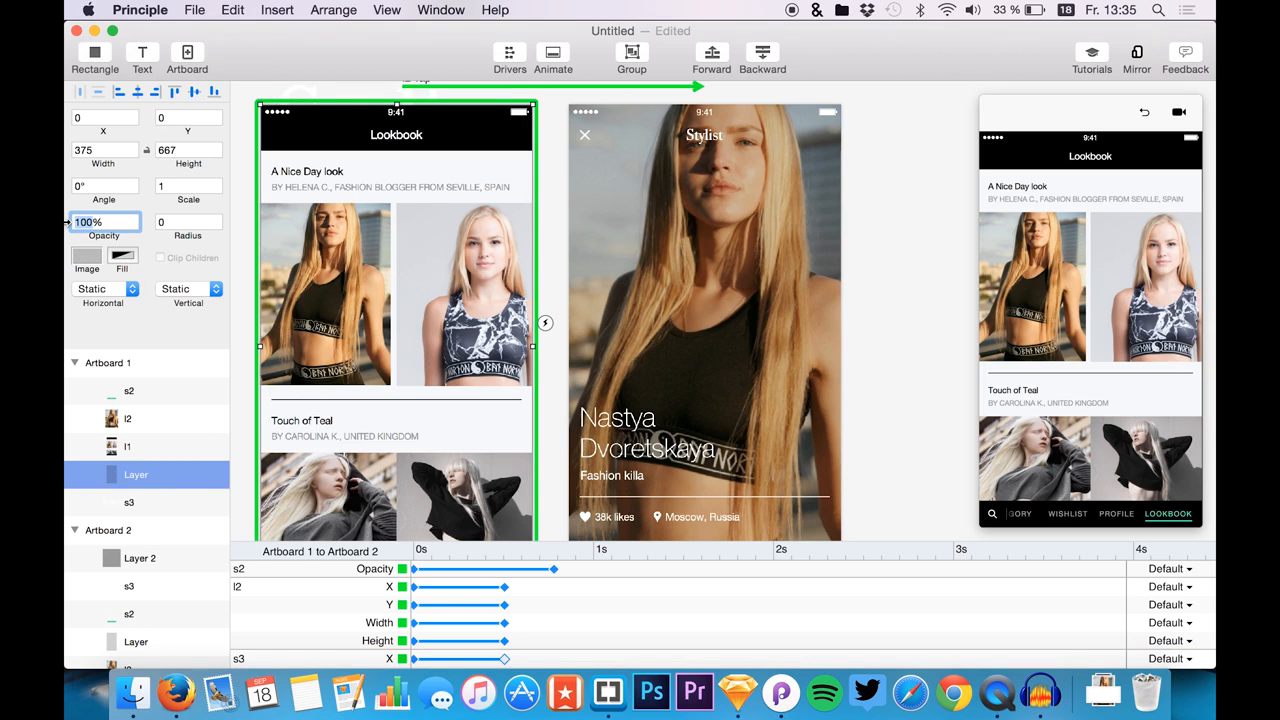
pyautogui.press('Return')
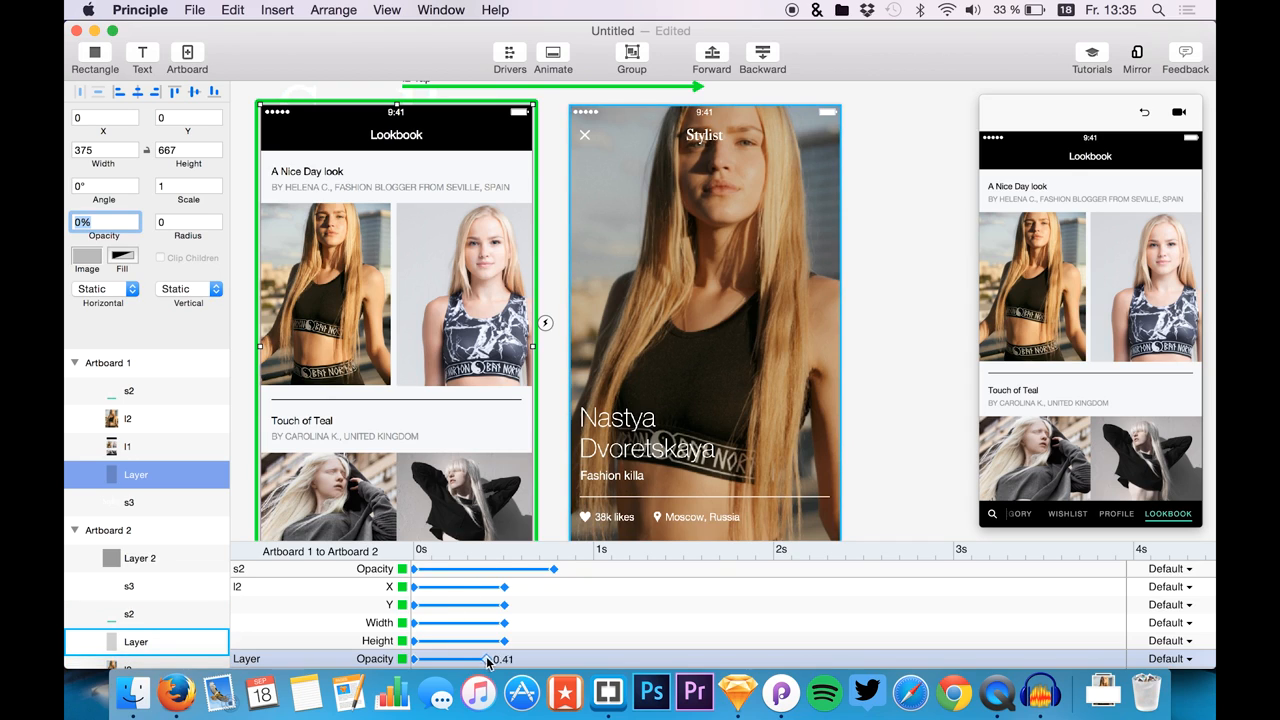
# - Restart the preview and check the overlay layer's fade by repeatedly opening the first lookbook photo and closing the stylist screen
pyautogui.click(1148, 113)
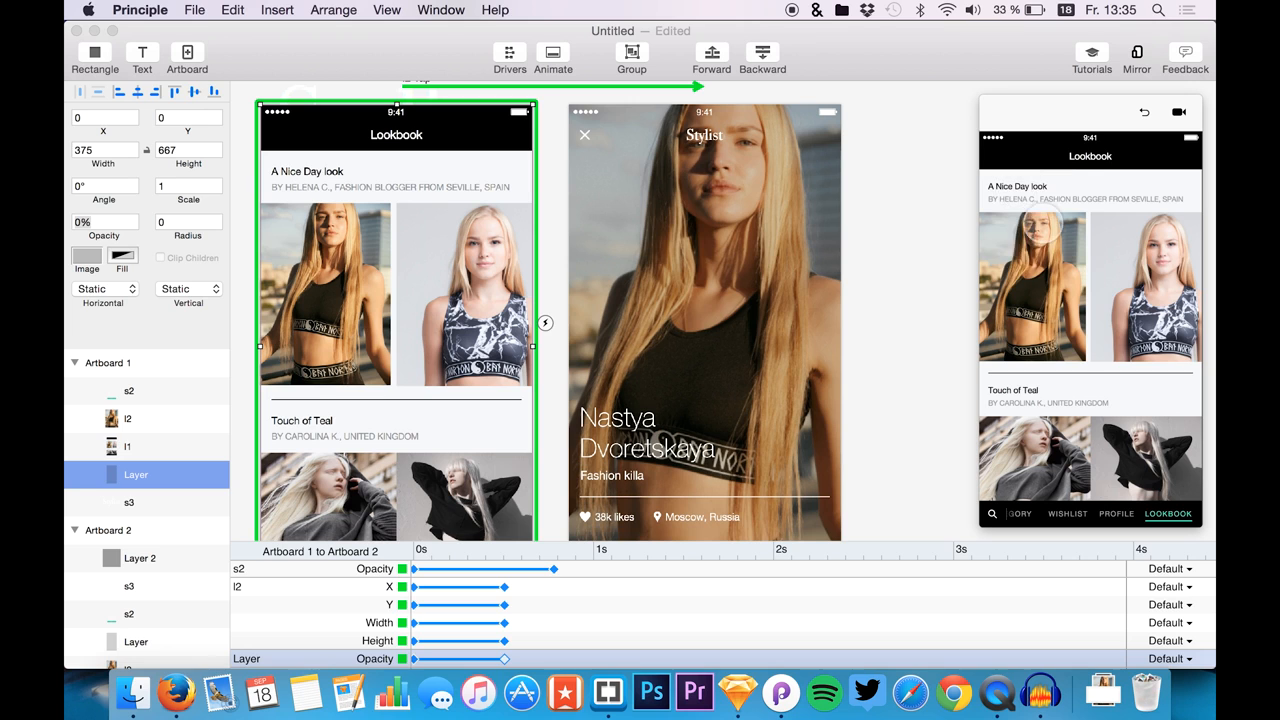
pyautogui.click(1020, 278)
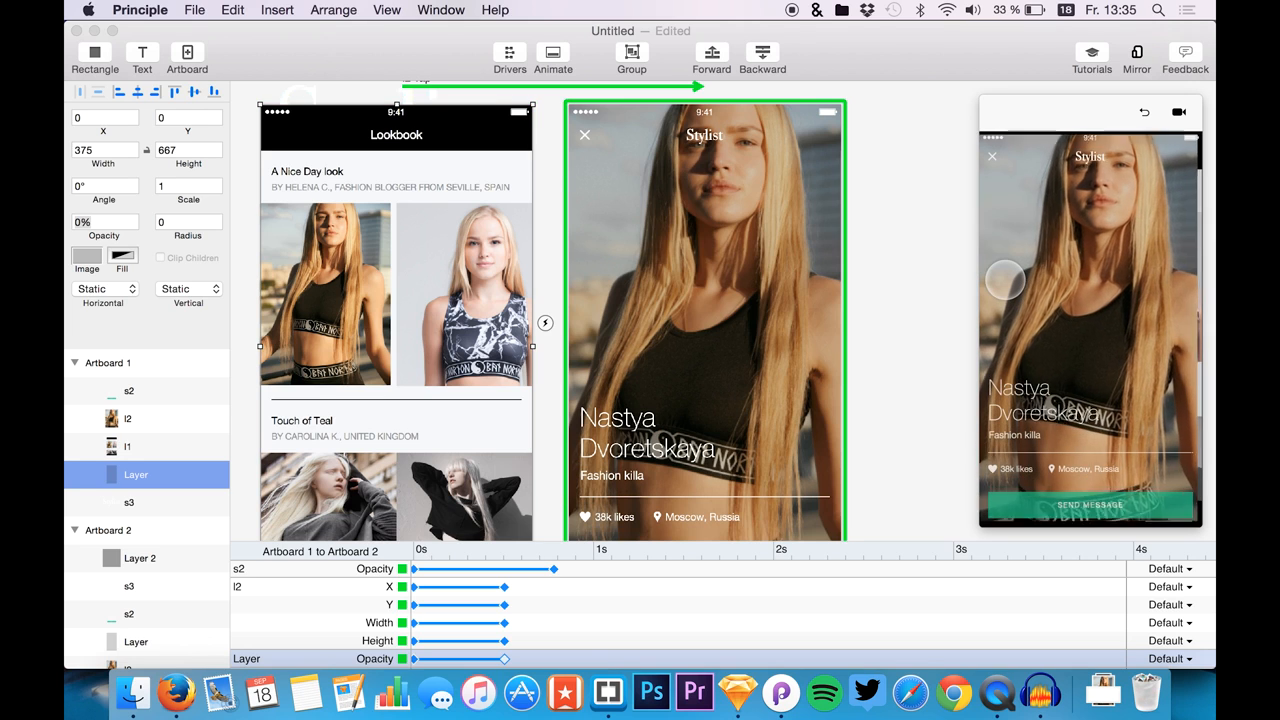
pyautogui.click(992, 156)
pyautogui.click(1001, 280)
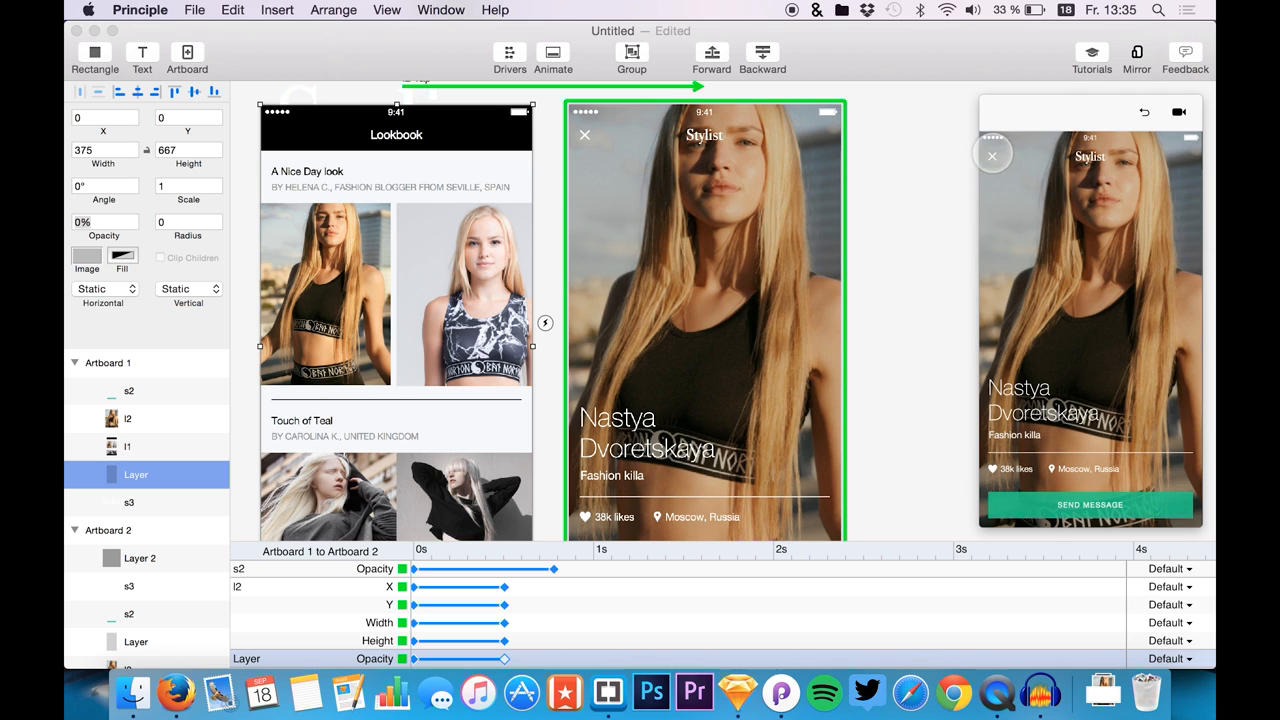
pyautogui.click(992, 155)
pyautogui.click(995, 258)
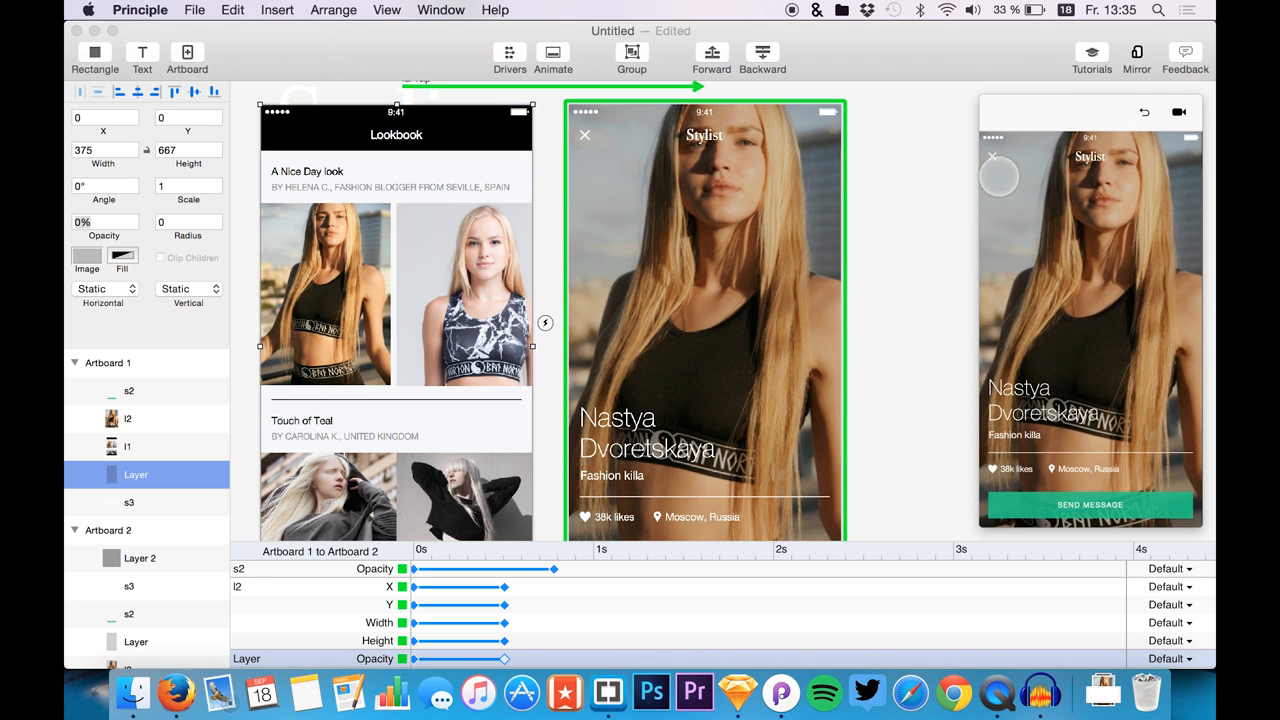
pyautogui.click(992, 156)
pyautogui.click(1000, 260)
# - Detach the preview from the main window, place it between the two artboards, and enlarge it
pyautogui.click(1027, 94)
pyautogui.moveTo(1027, 94)
pyautogui.mouseDown()
pyautogui.moveTo(757, 92)
pyautogui.moveTo(1027, 94)
pyautogui.mouseUp()
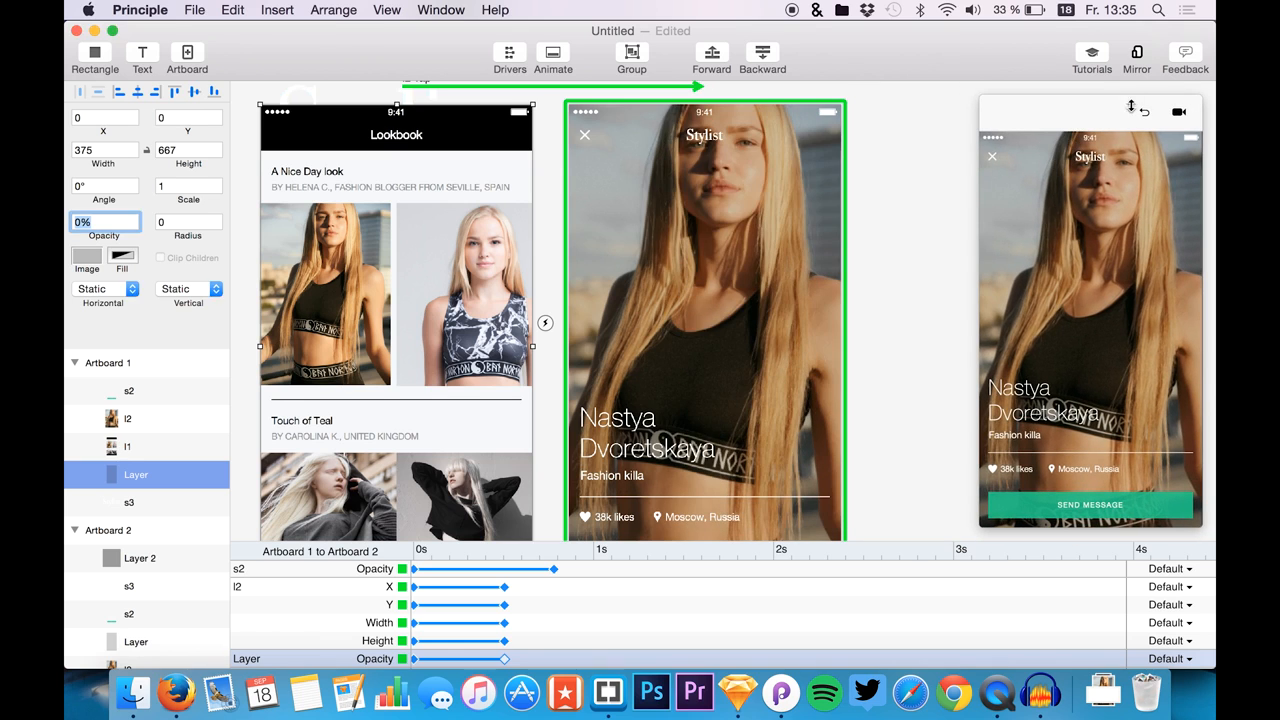
pyautogui.moveTo(1131, 106); pyautogui.dragTo(532, 47)
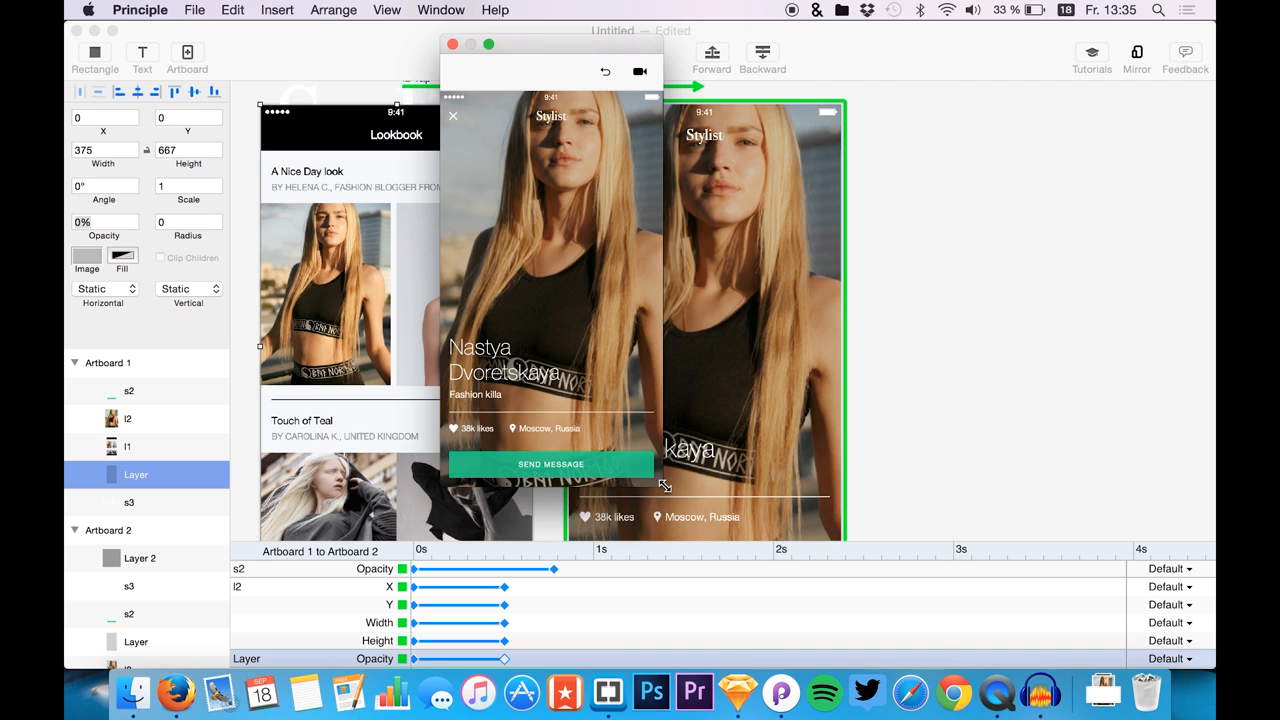
pyautogui.moveTo(686, 499); pyautogui.dragTo(753, 648)
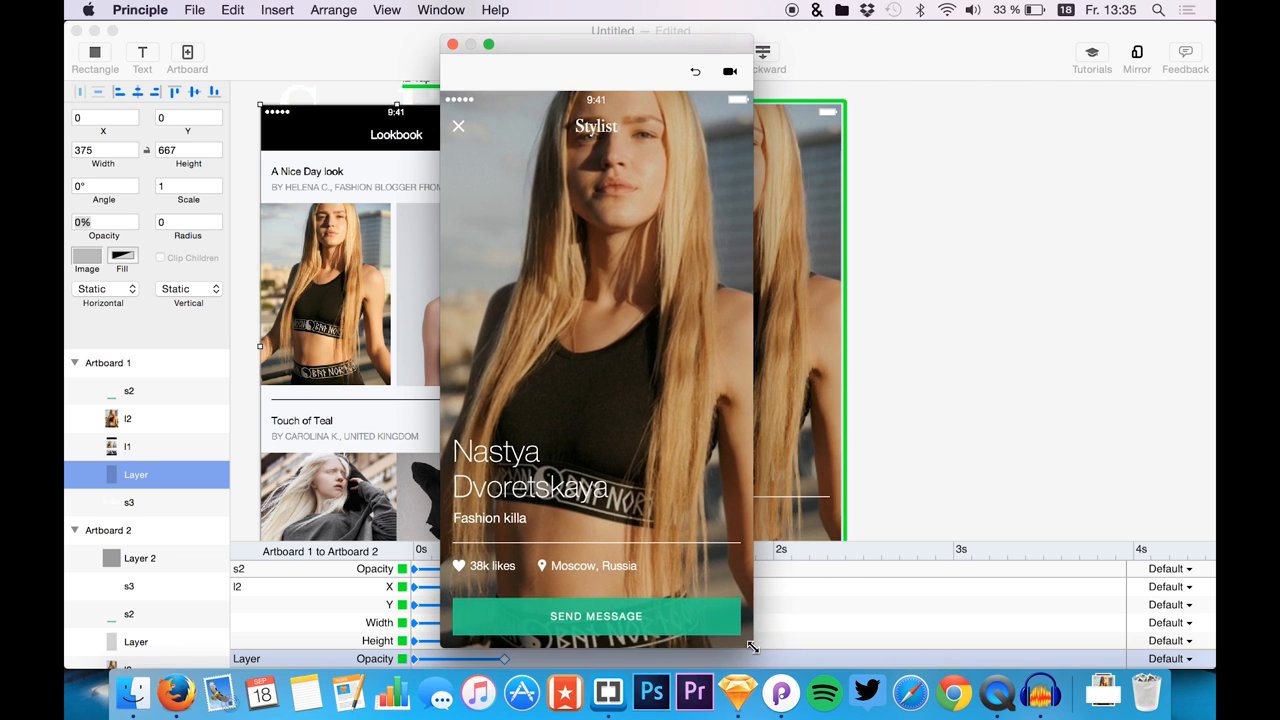
# - Replay the closing and opening transitions several times in the enlarged preview to review the overlay fade
pyautogui.click(462, 129)
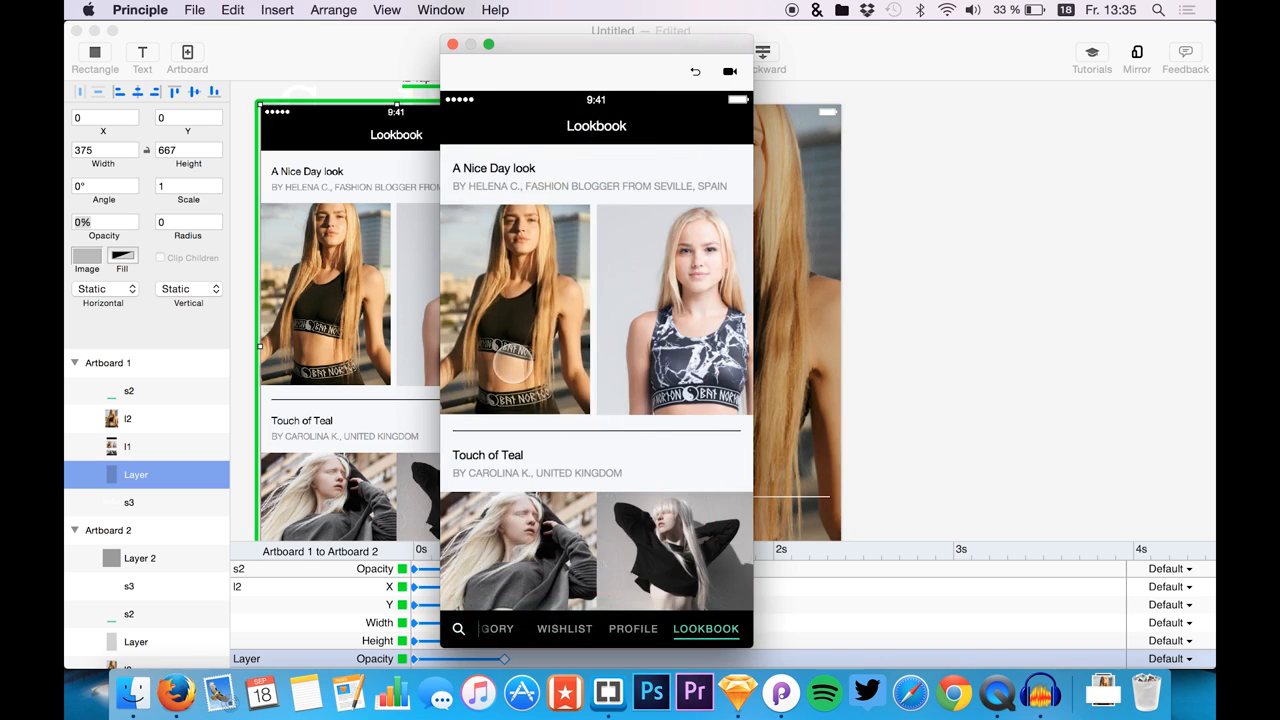
pyautogui.click(513, 362)
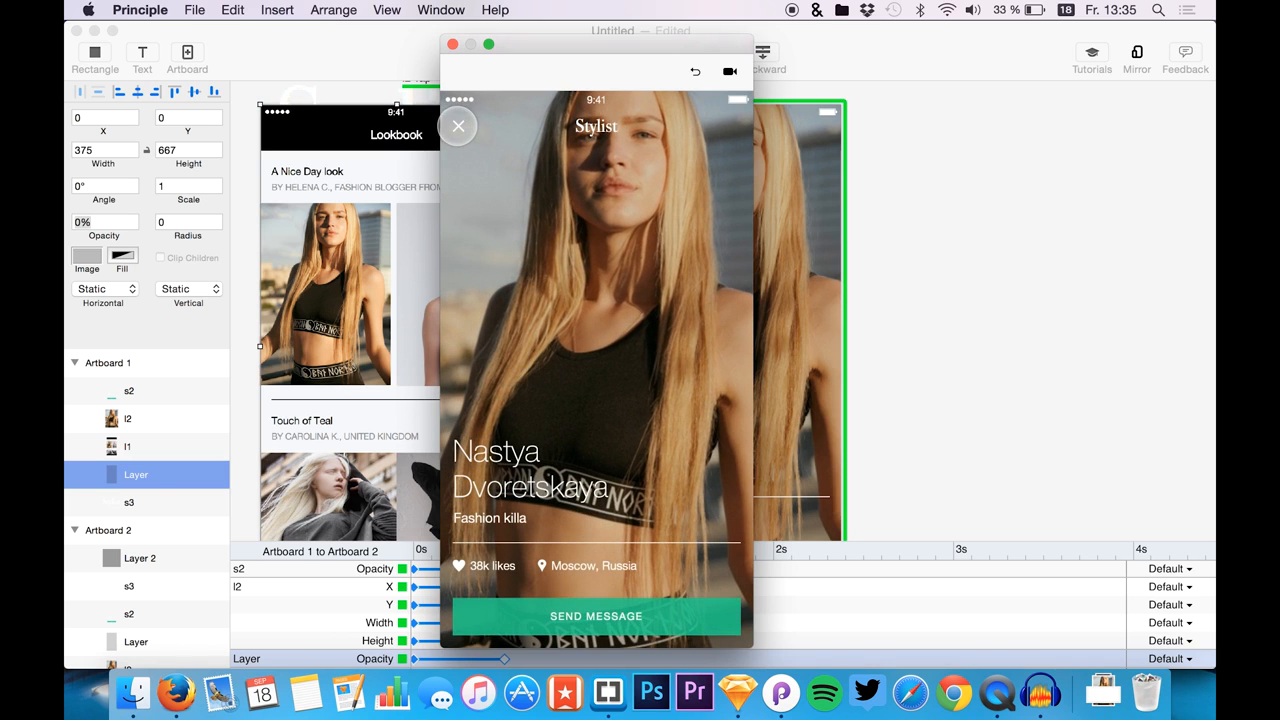
pyautogui.click(458, 126)
pyautogui.click(489, 295)
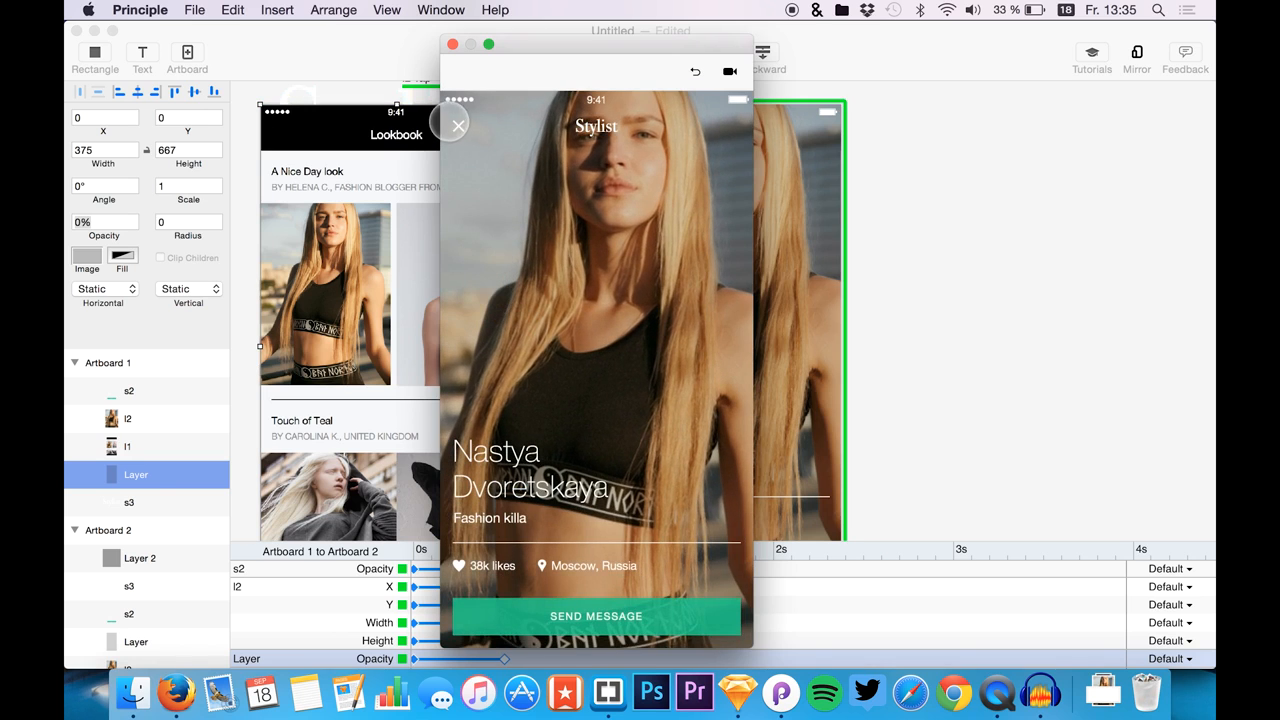
pyautogui.click(458, 126)
pyautogui.click(494, 275)
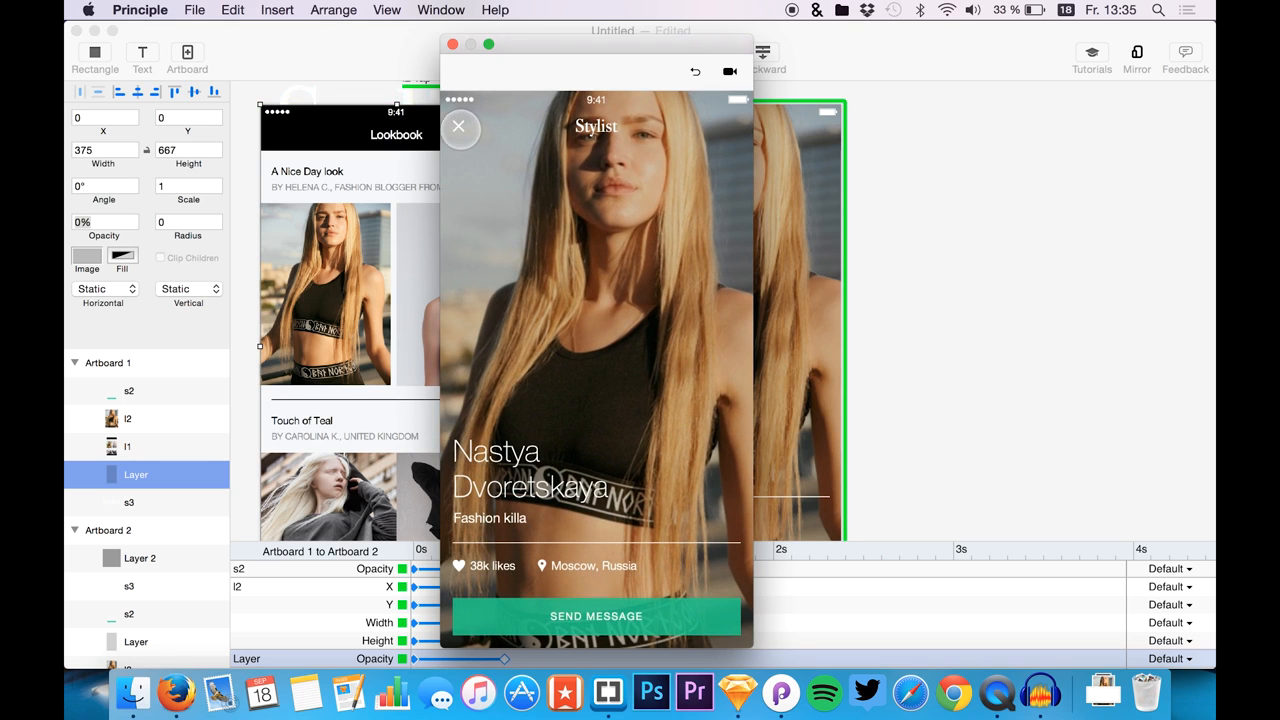
pyautogui.click(458, 127)
pyautogui.click(482, 280)
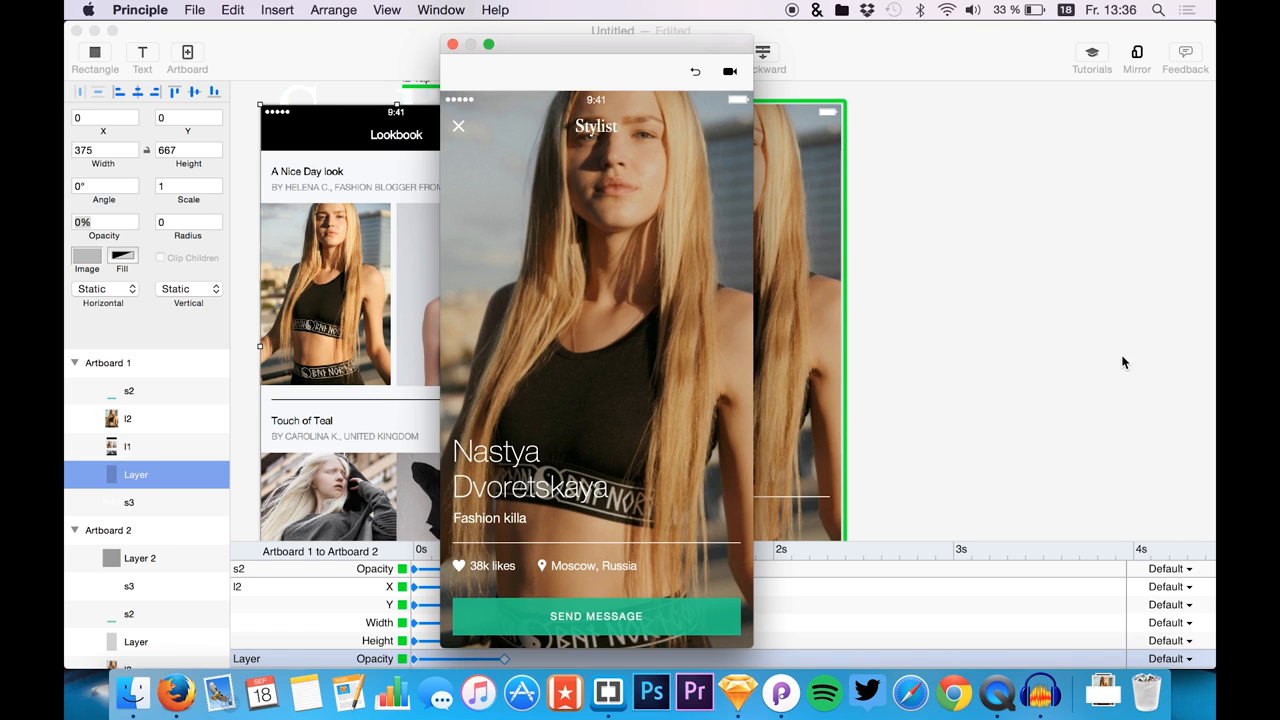
# - Close the floating preview window to return it to its docked place, and show the tap connections above the artboards
pyautogui.click(452, 45)
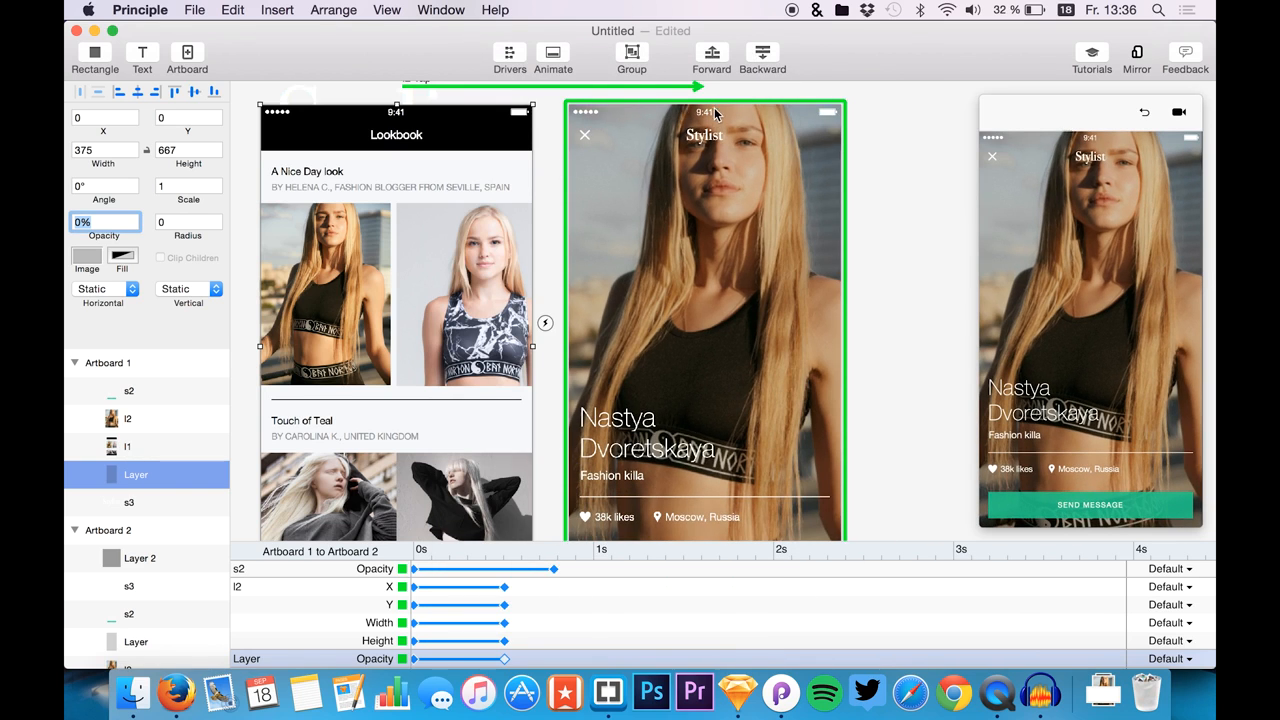
pyautogui.scroll(3, 700, 110)
pyautogui.hscroll(-2, 700, 110)
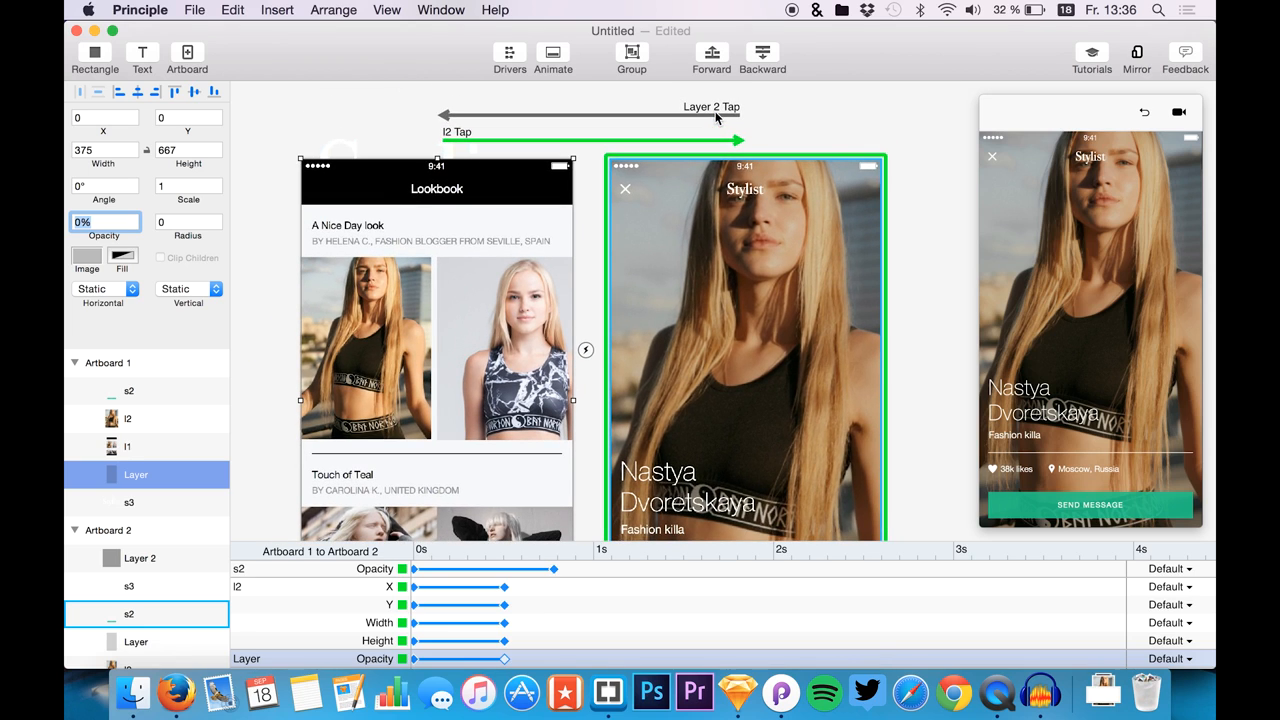